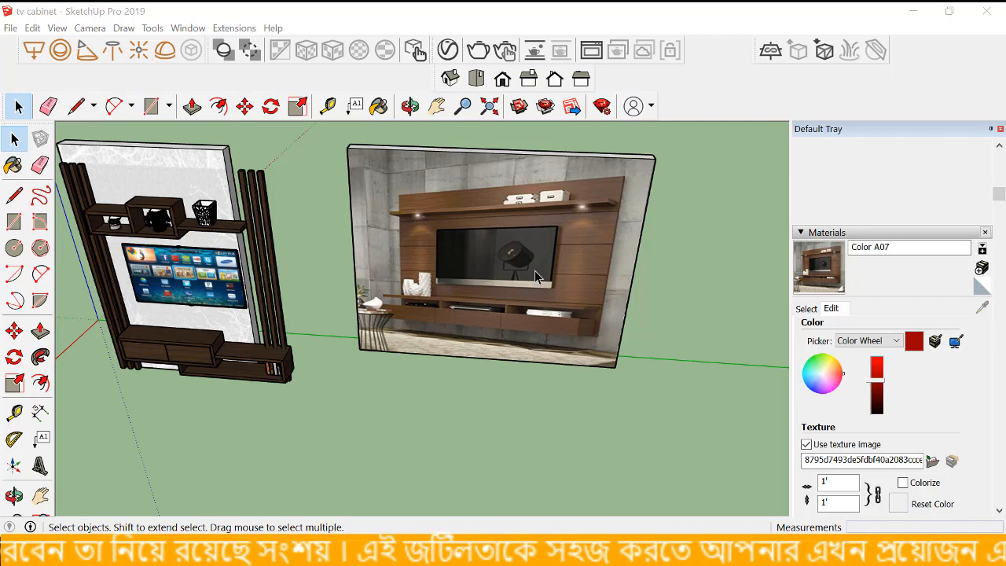
# - Examine the existing TV cabinet model and the reference picture of the wall-mounted TV unit
pyautogui.scroll(-2, 444, 246)
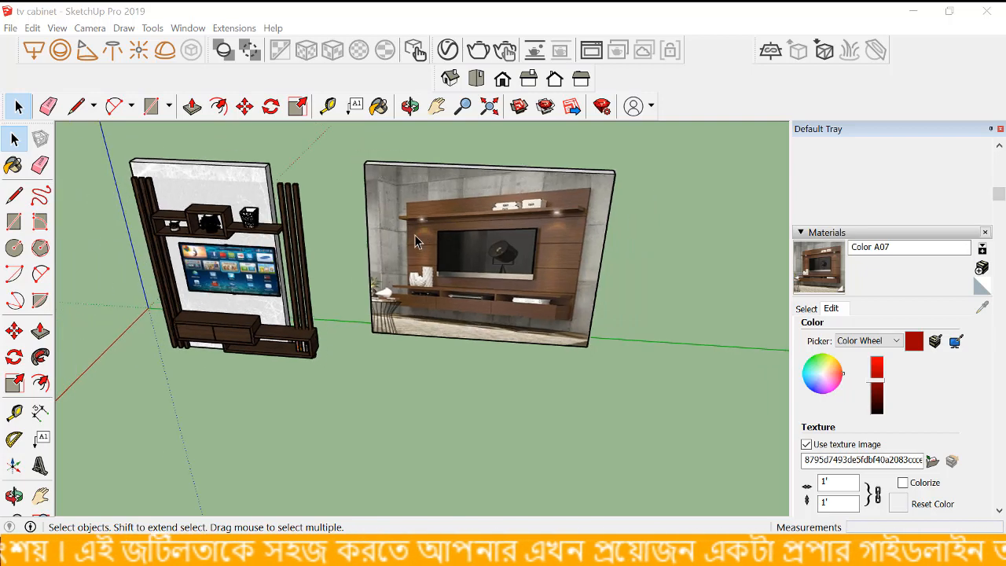
pyautogui.scroll(-2, 484, 240)
pyautogui.scroll(3, 550, 335)
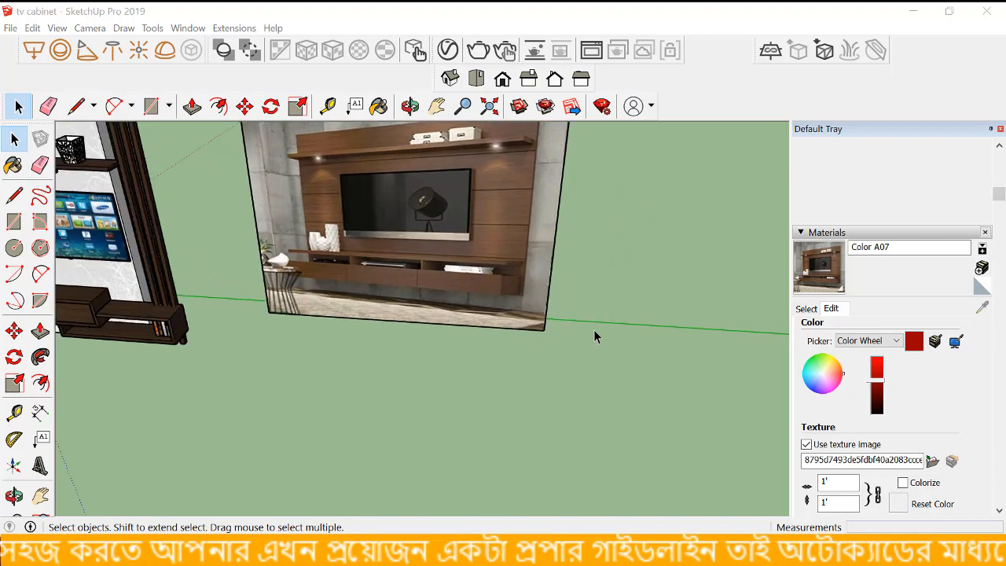
pyautogui.scroll(-1, 441, 323)
pyautogui.scroll(-1, 424, 275)
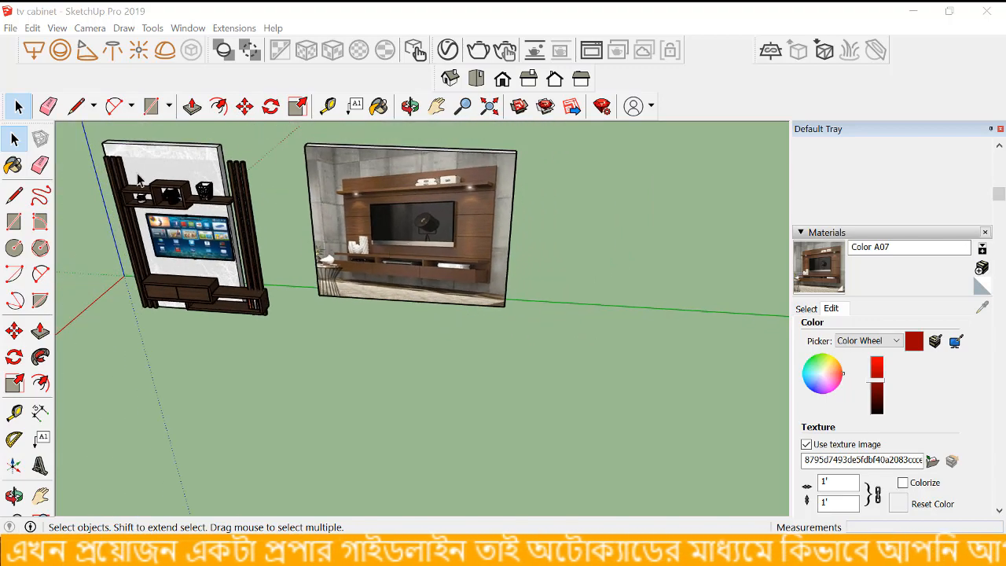
pyautogui.scroll(1, 157, 182)
pyautogui.scroll(-1, 322, 195)
pyautogui.scroll(2, 189, 173)
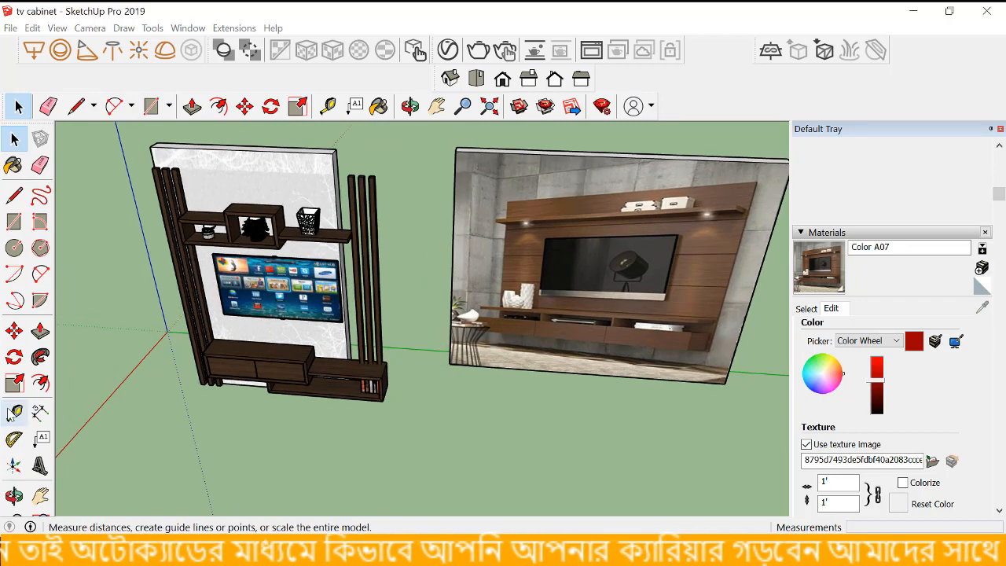
# - Measure across the existing TV cabinet's back panel, starting from its upper outer corner
pyautogui.click(14, 413)
pyautogui.click(151, 145)
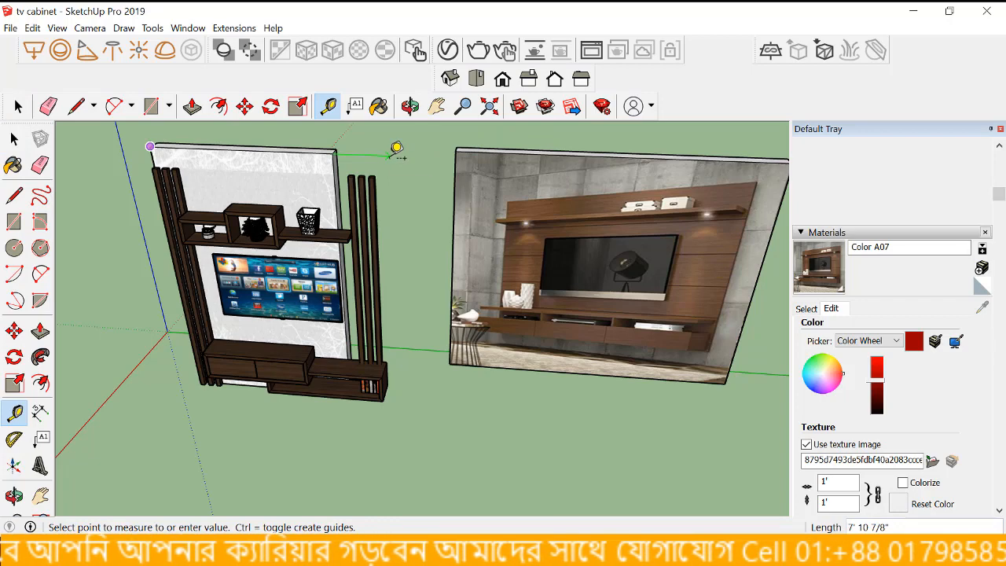
pyautogui.click(14, 138)
# - Draw a closed rectangle beside the reference picture with its long side along the green axis and a 1' 2" depth
pyautogui.scroll(-4, 198, 203)
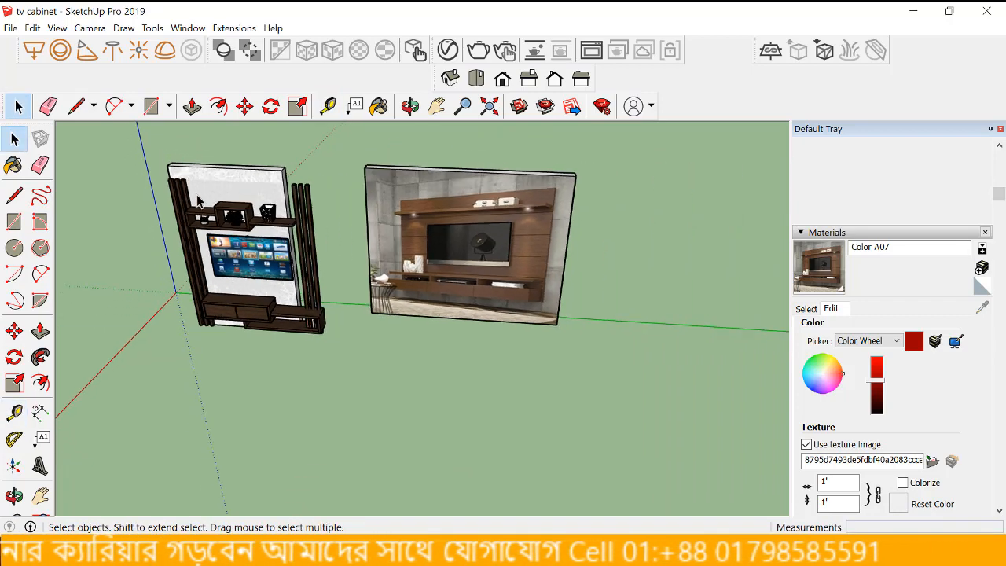
pyautogui.scroll(1, 646, 283)
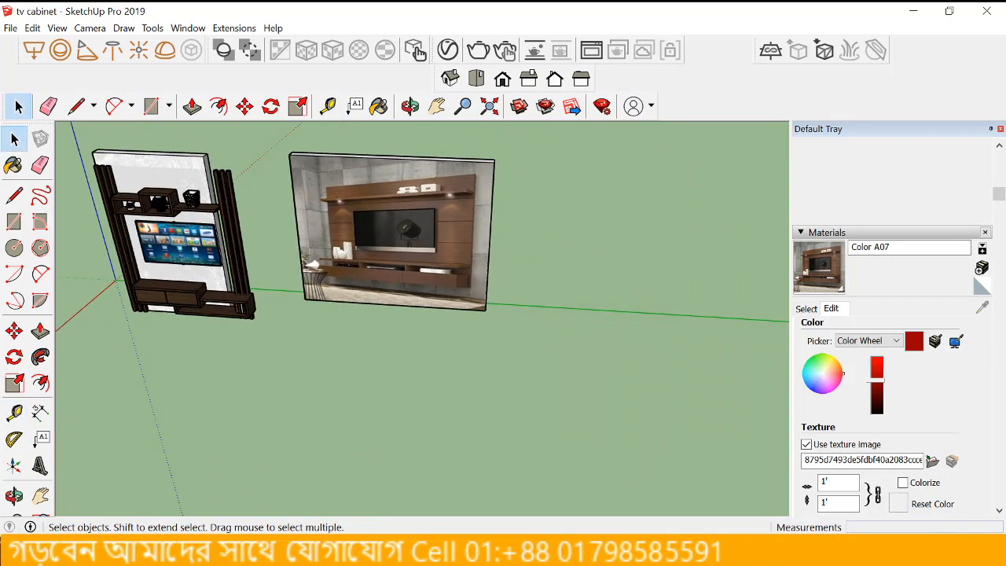
pyautogui.click(14, 195)
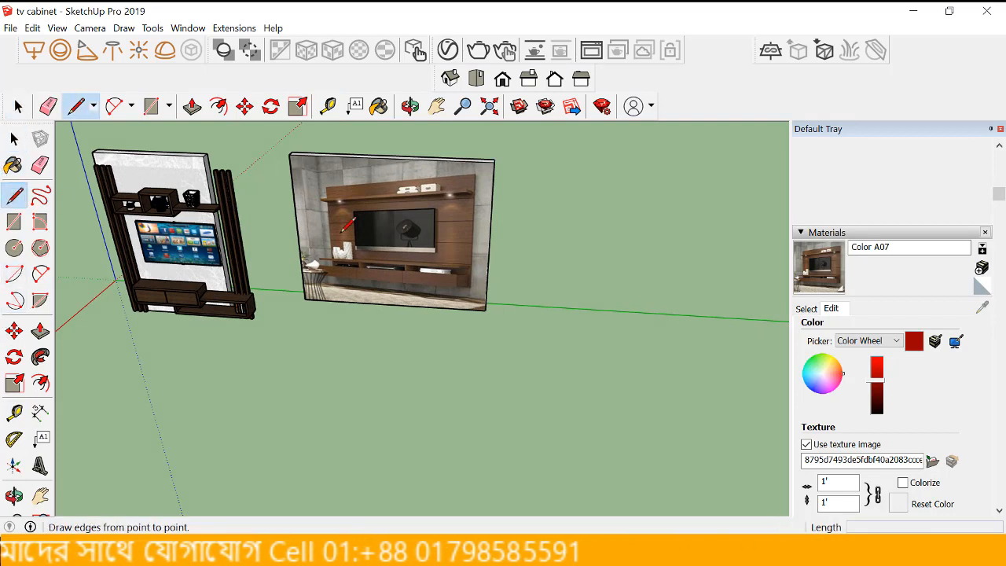
pyautogui.click(511, 322)
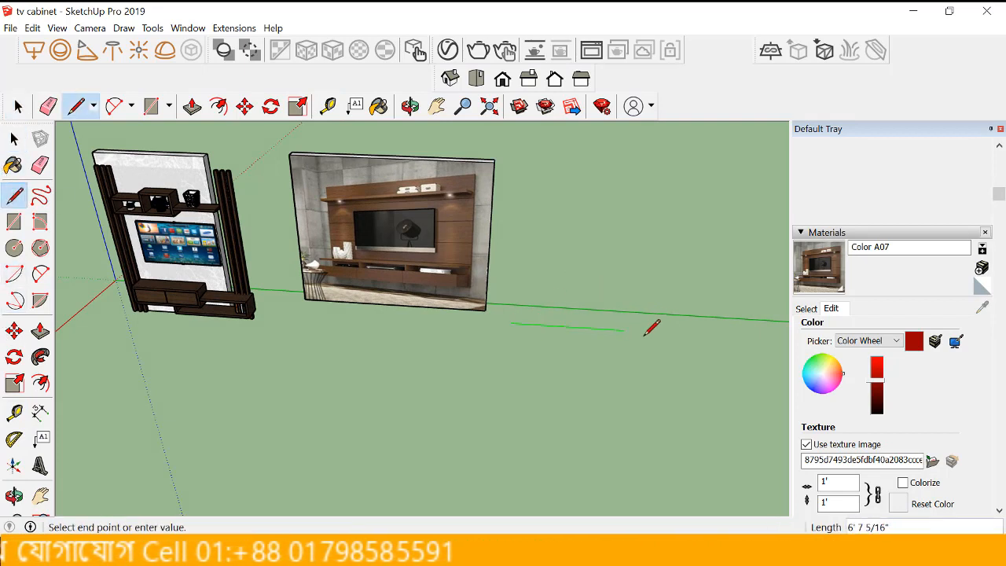
pyautogui.write('2')
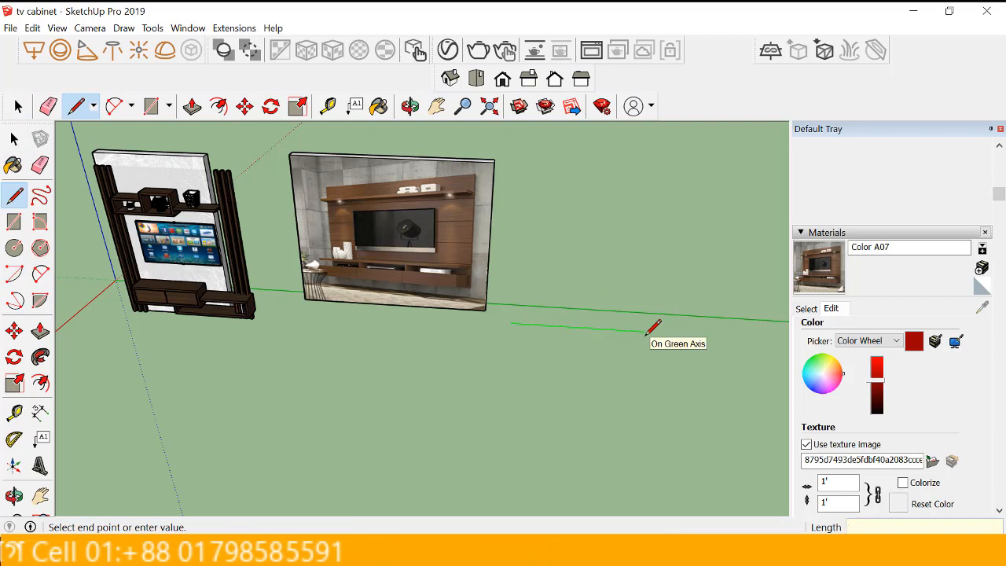
pyautogui.click(650, 331)
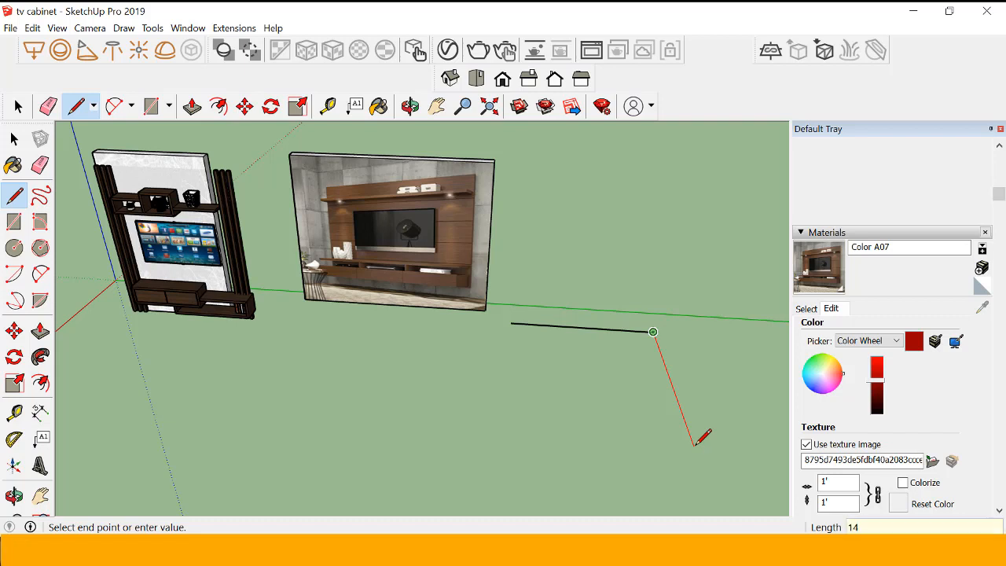
pyautogui.press('Return')
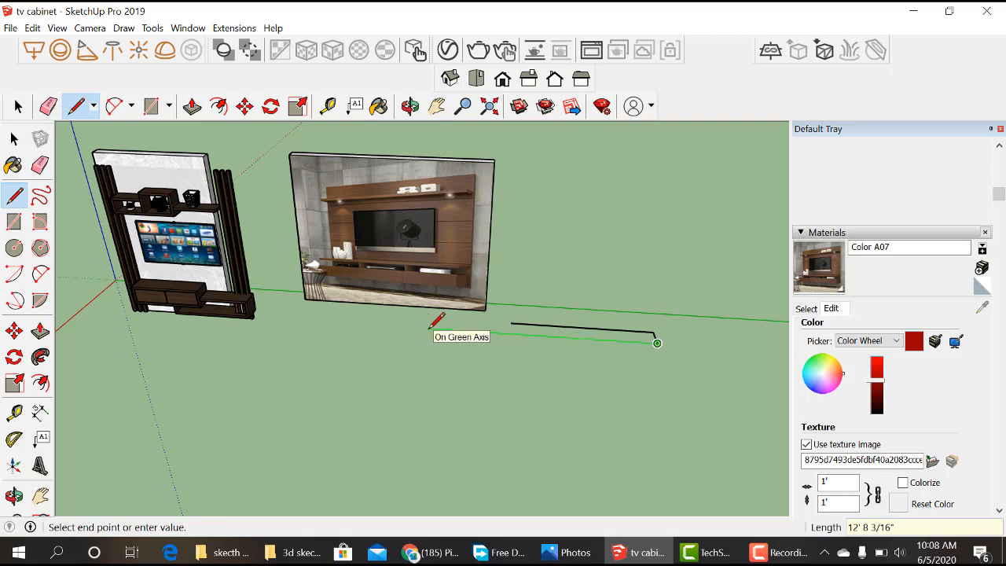
pyautogui.click(511, 333)
pyautogui.click(511, 322)
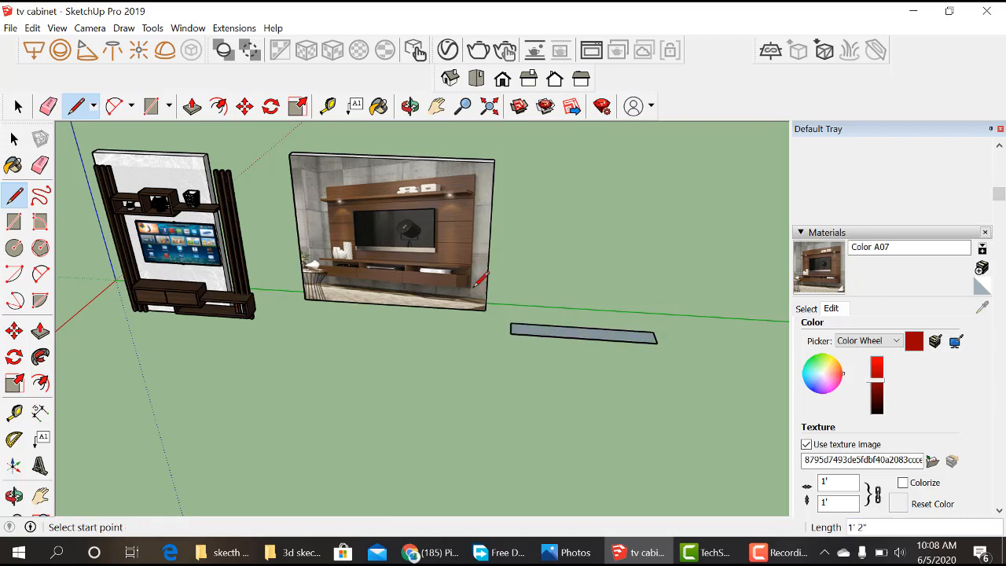
pyautogui.click(14, 138)
# - Examine the floating lower cabinet with its drawers and open shelves in the reference picture
pyautogui.scroll(2, 528, 332)
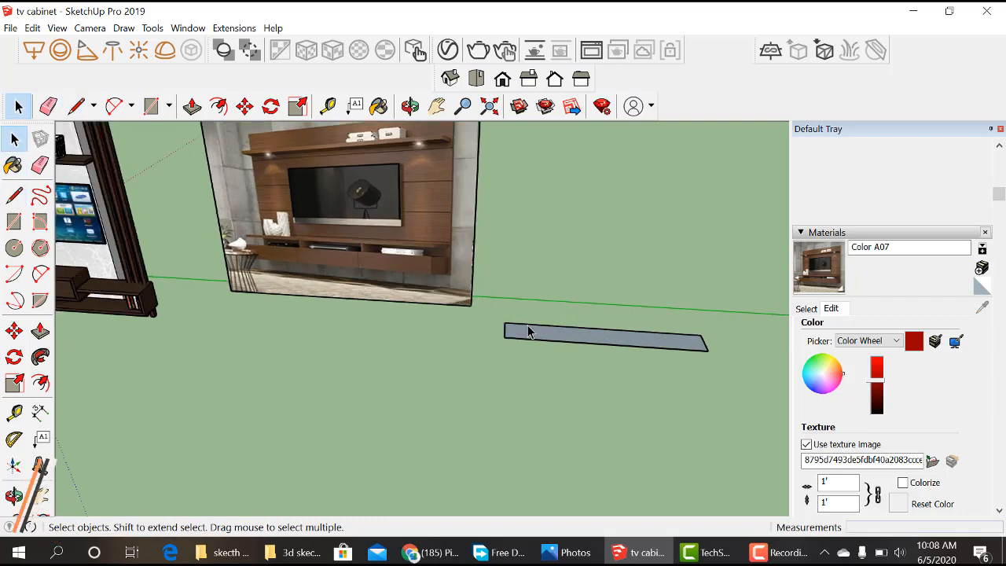
pyautogui.scroll(2, 528, 332)
pyautogui.scroll(-4, 366, 358)
pyautogui.scroll(5, 449, 359)
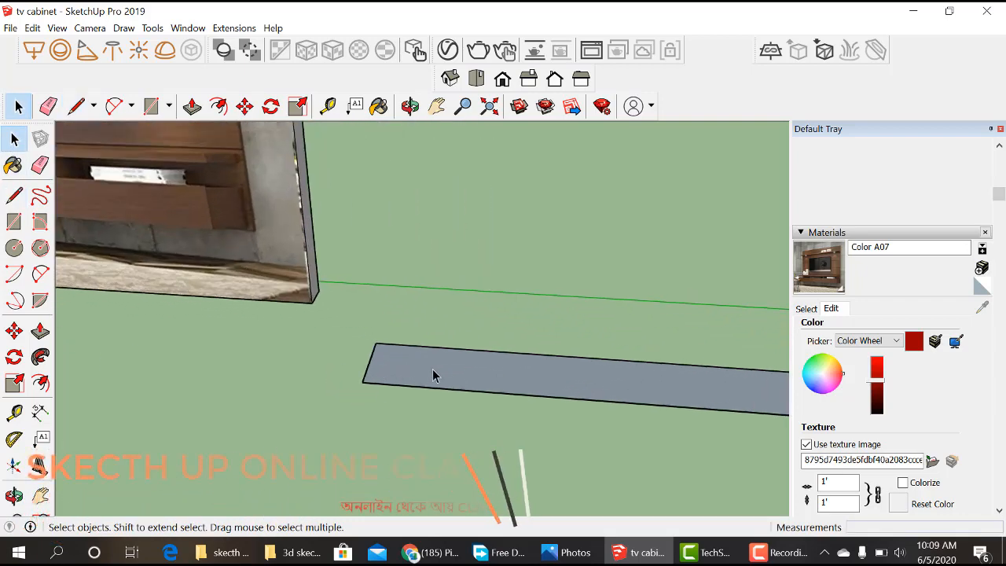
pyautogui.scroll(-3, 432, 375)
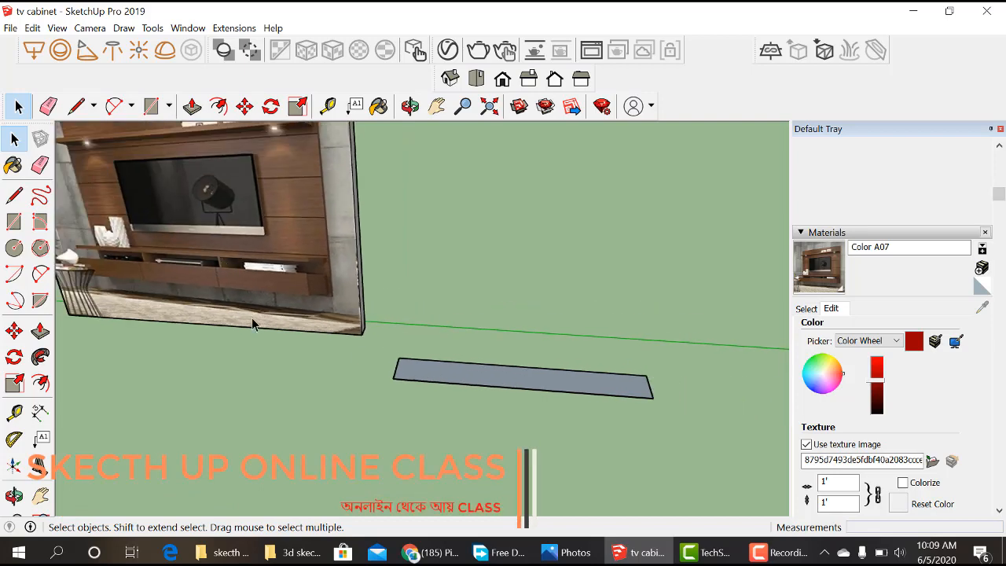
pyautogui.scroll(4, 322, 292)
pyautogui.scroll(-2, 351, 318)
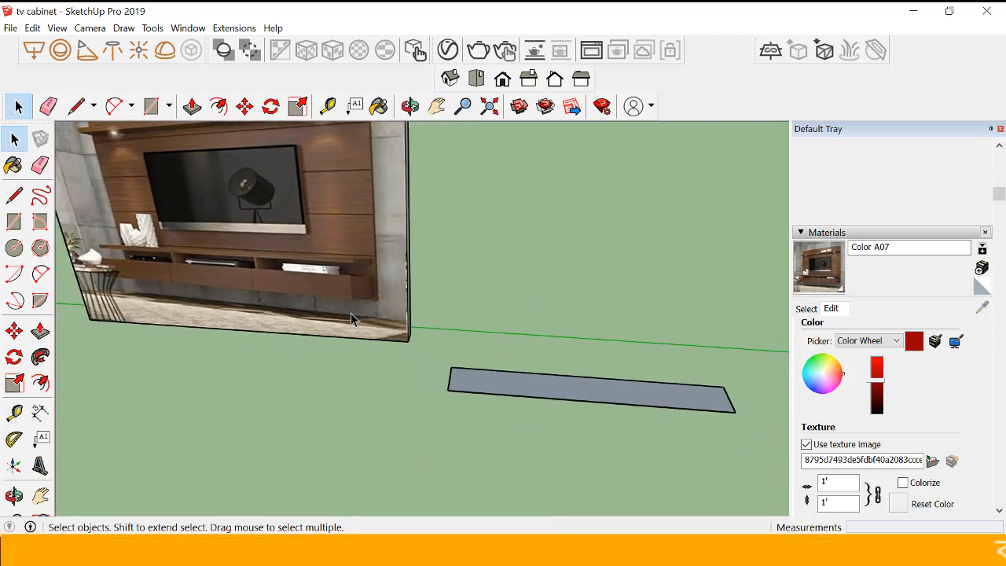
pyautogui.scroll(3, 315, 320)
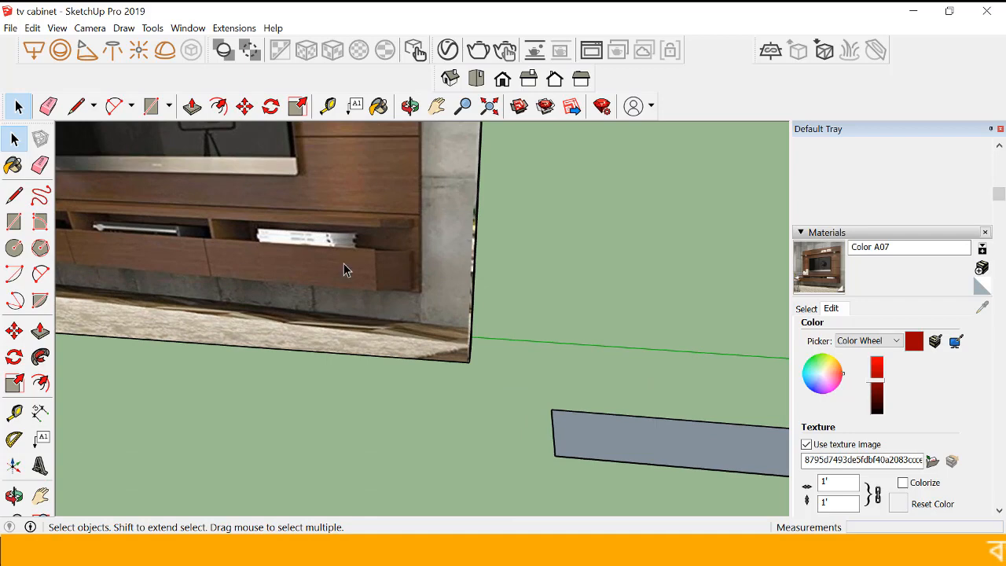
pyautogui.scroll(-4, 341, 287)
pyautogui.scroll(4, 330, 283)
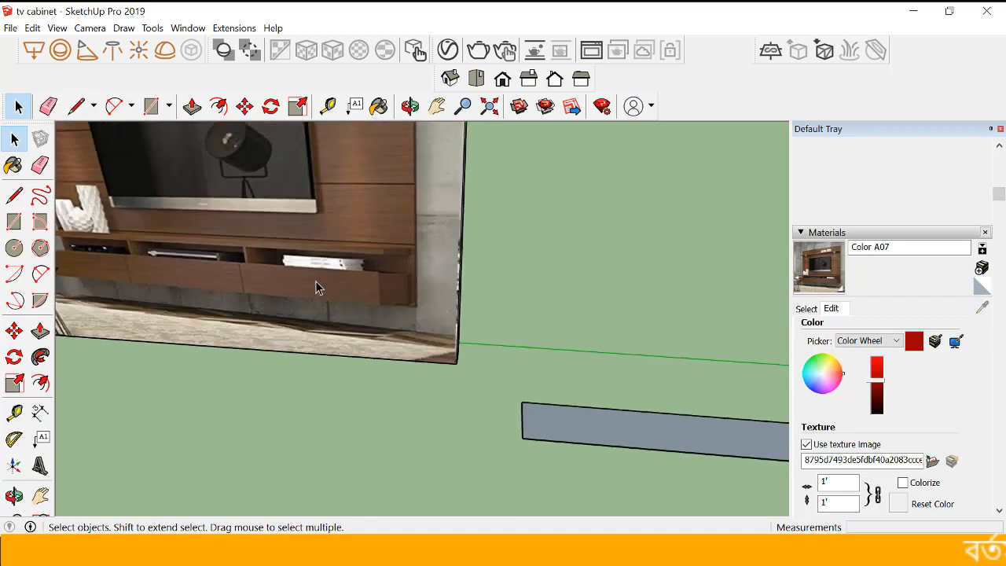
pyautogui.scroll(-5, 318, 281)
pyautogui.scroll(1, 301, 276)
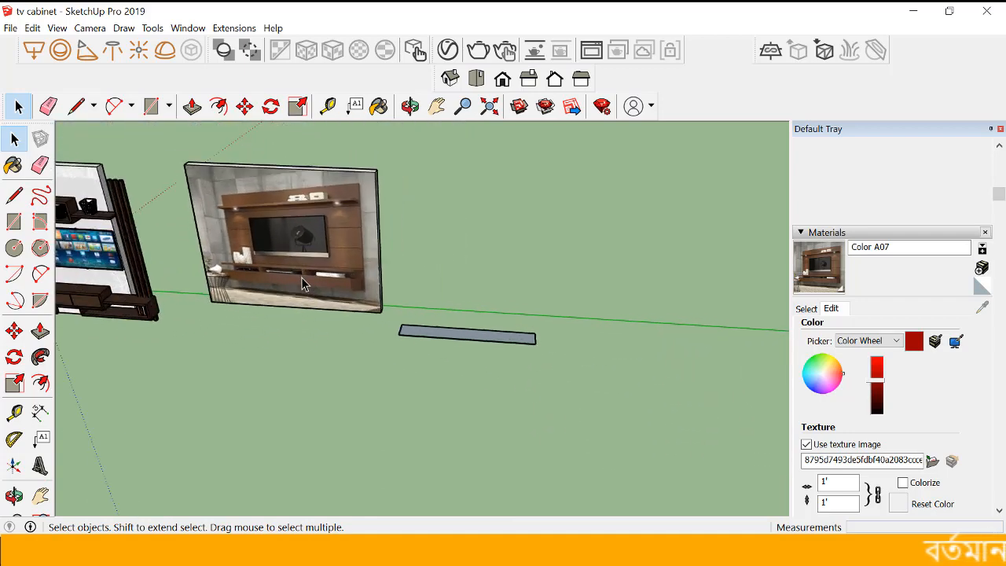
pyautogui.scroll(4, 310, 283)
pyautogui.scroll(-3, 353, 280)
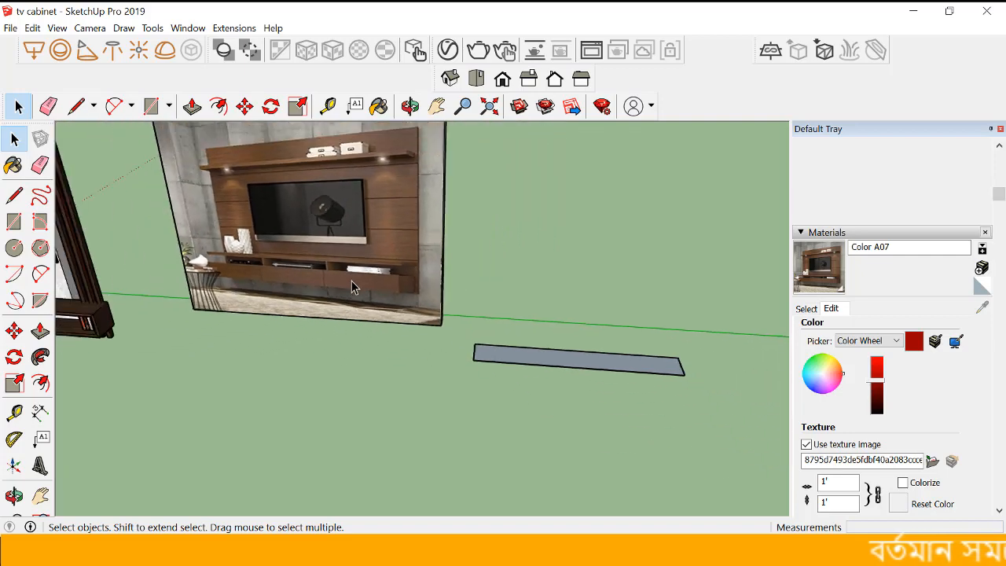
pyautogui.scroll(4, 350, 281)
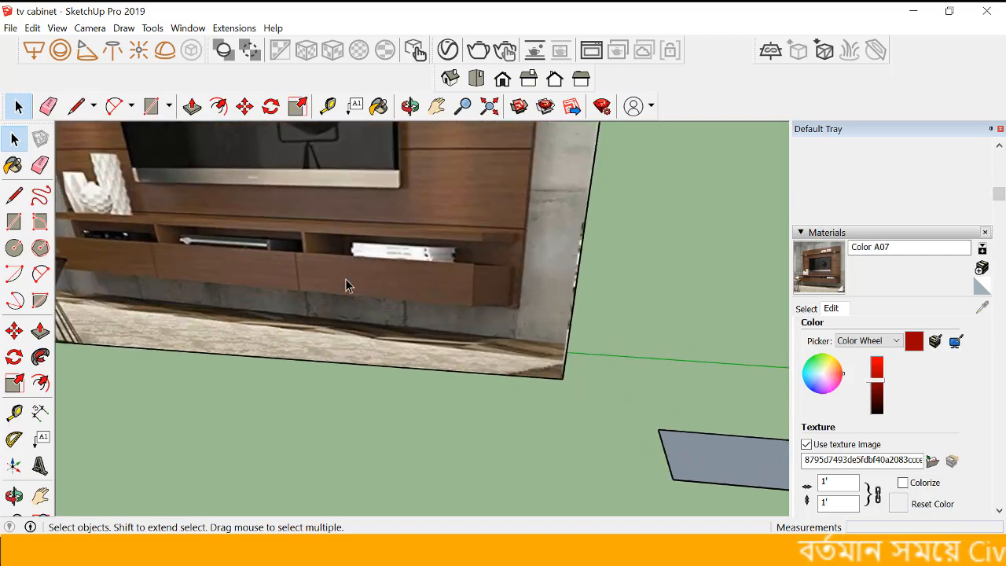
pyautogui.scroll(-5, 348, 285)
pyautogui.scroll(3, 354, 275)
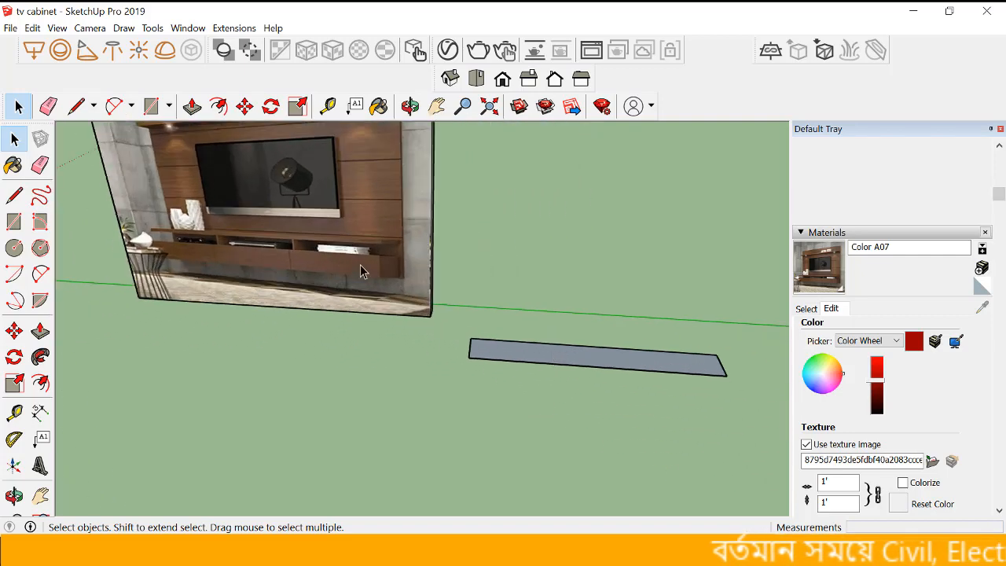
pyautogui.scroll(-3, 361, 271)
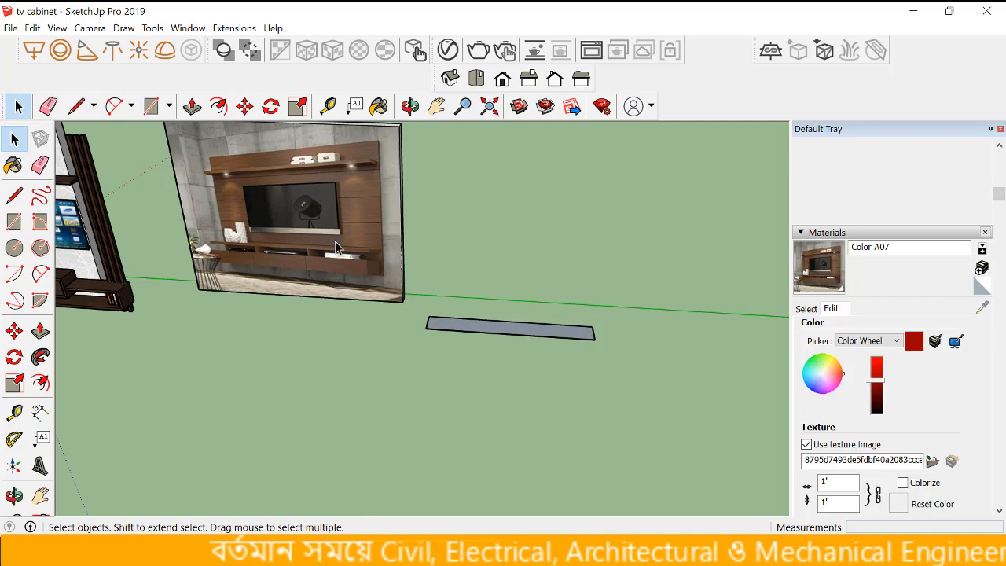
pyautogui.scroll(2, 362, 277)
pyautogui.scroll(-1, 327, 264)
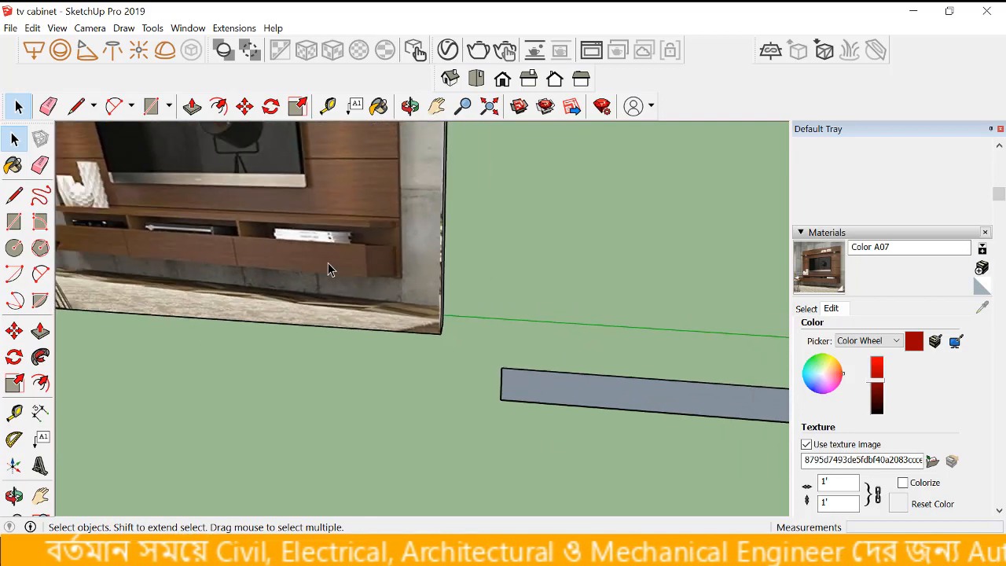
pyautogui.scroll(-2, 328, 263)
pyautogui.scroll(1, 328, 263)
pyautogui.scroll(-1, 348, 252)
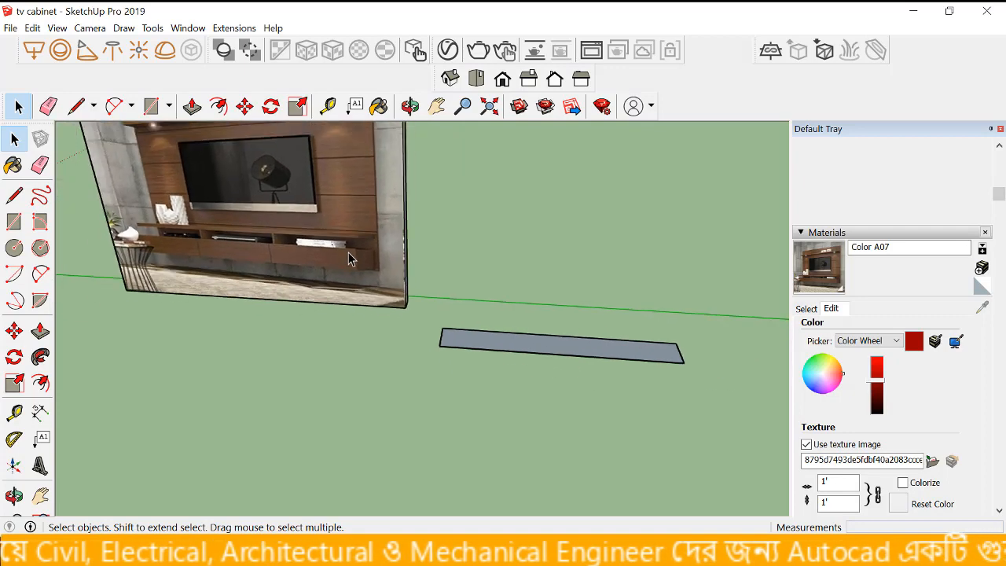
pyautogui.scroll(2, 344, 263)
pyautogui.scroll(-1, 344, 263)
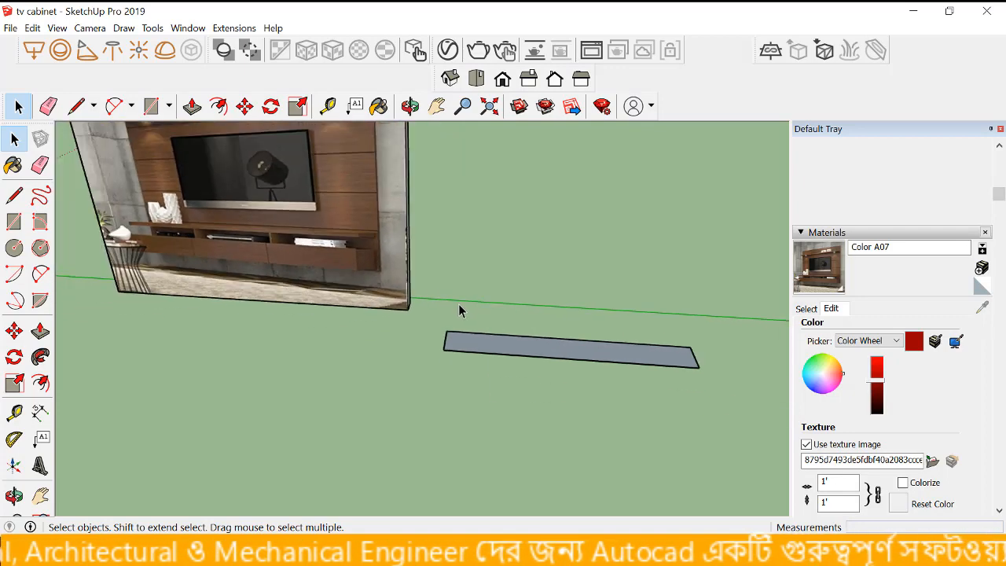
# - Make a group from the rectangle's face and edges, and open the group for editing
pyautogui.scroll(1, 472, 348)
pyautogui.rightClick(475, 356)
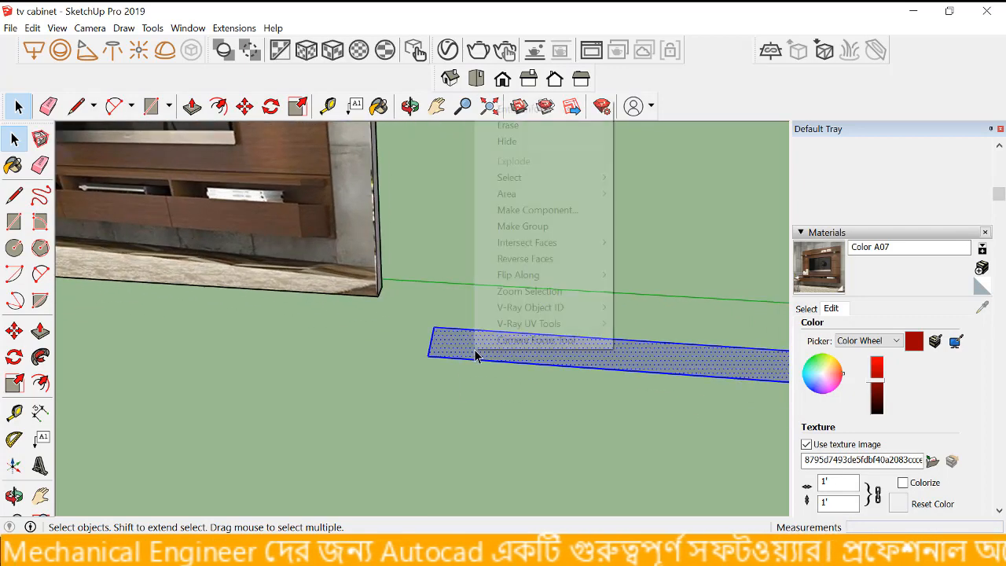
pyautogui.click(507, 227)
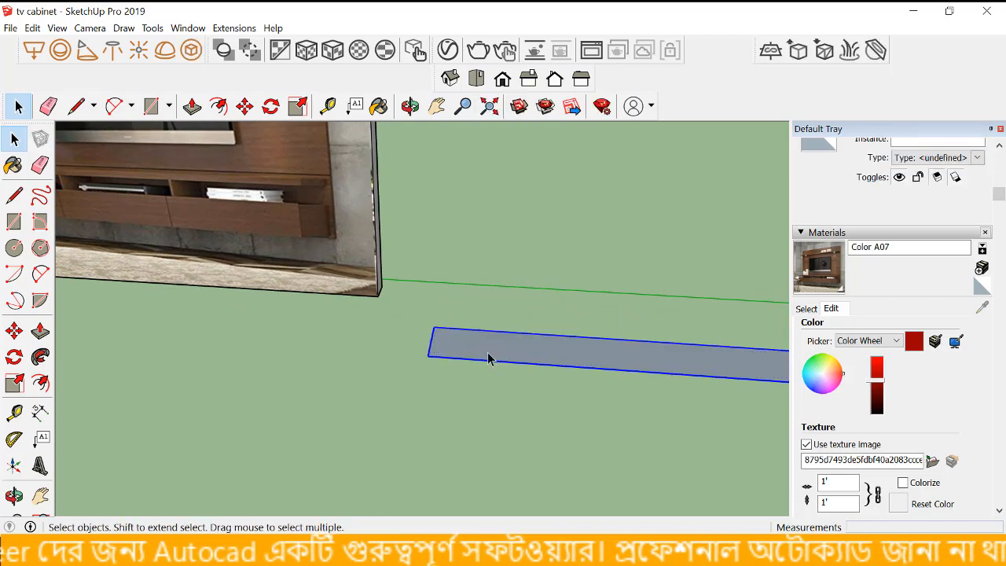
pyautogui.doubleClick(454, 349)
# - Sample the dark wood material from the existing TV cabinet and paint the rectangle's face with it
pyautogui.scroll(-3, 535, 353)
pyautogui.scroll(-1, 535, 353)
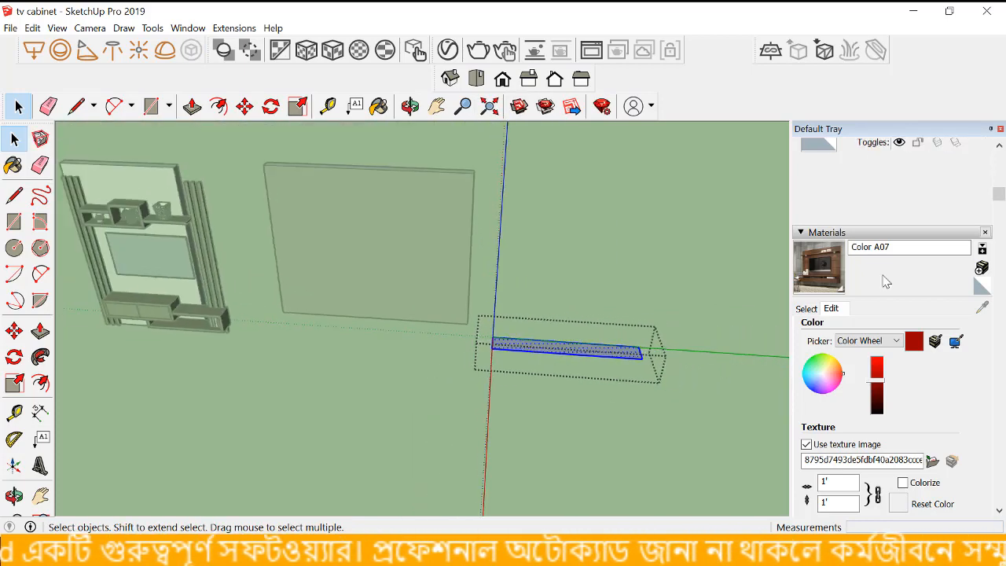
pyautogui.click(807, 309)
pyautogui.click(982, 308)
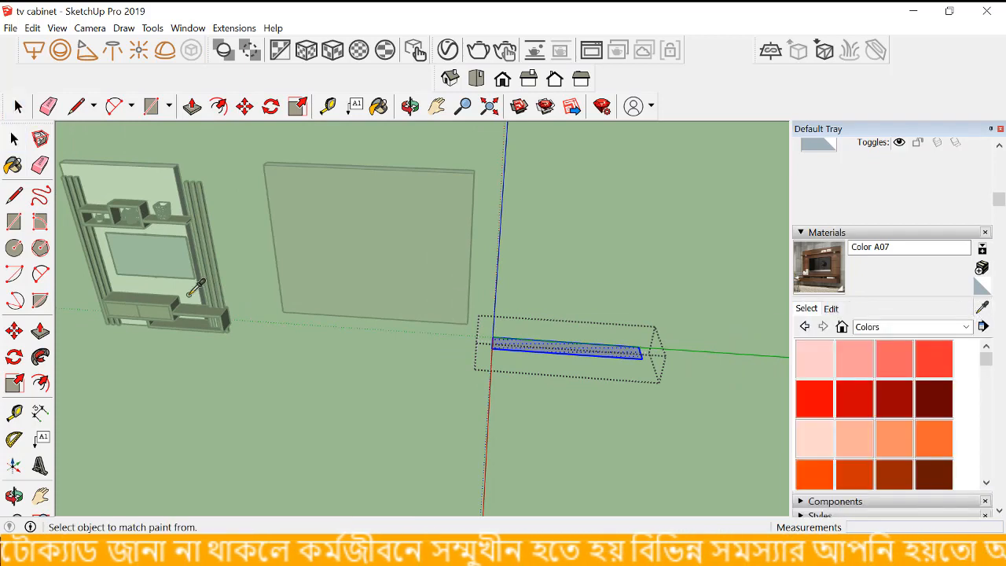
pyautogui.click(155, 313)
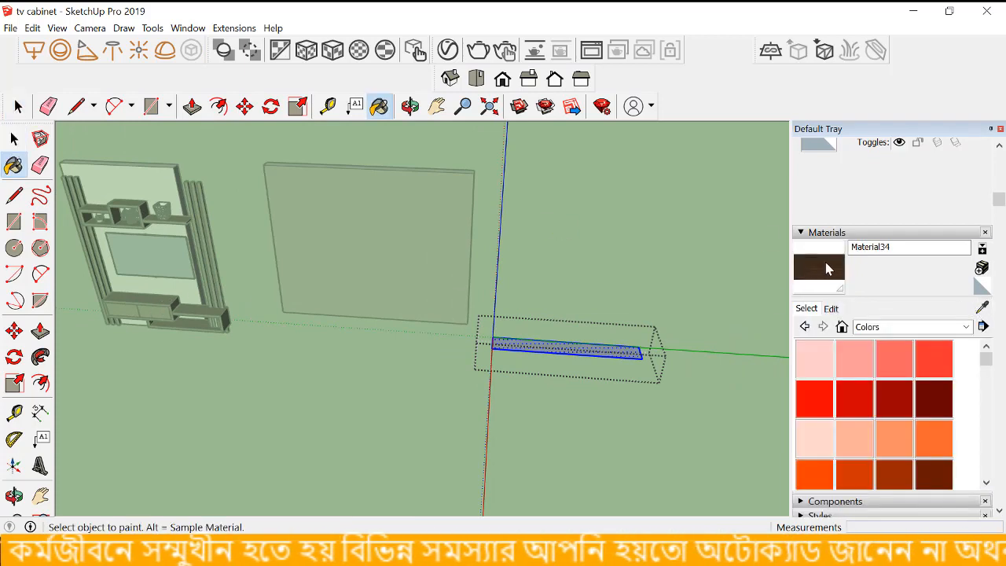
pyautogui.scroll(2, 601, 341)
pyautogui.click(596, 351)
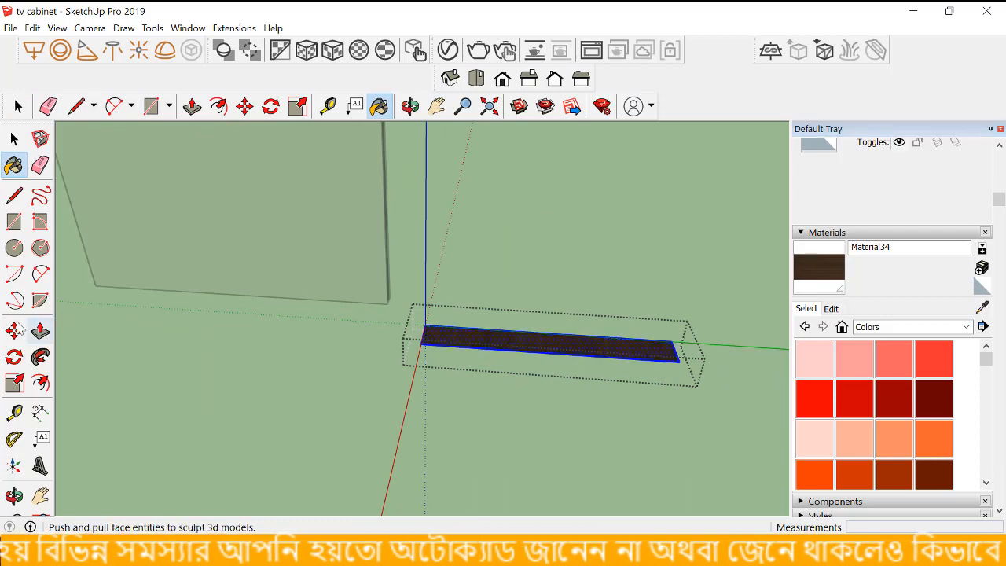
# - Extrude the dark wood rectangle upward by 1' with Push/Pull and close the group
pyautogui.click(41, 332)
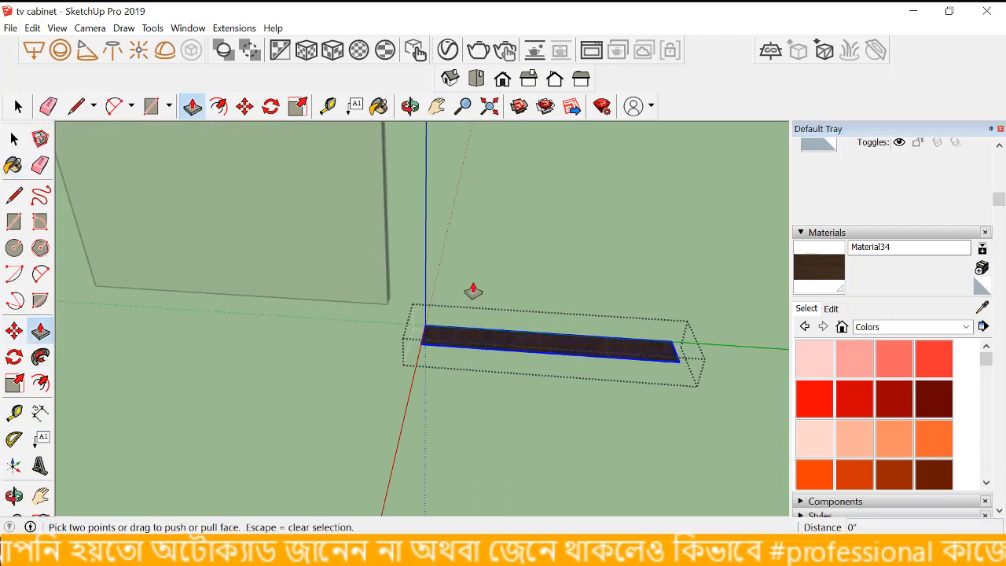
pyautogui.click(486, 330)
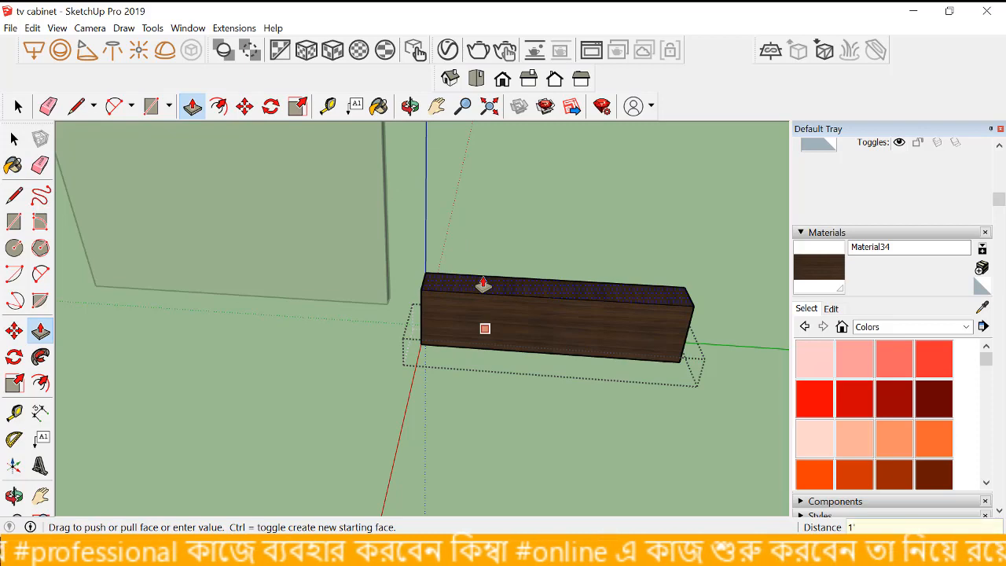
pyautogui.click(484, 293)
pyautogui.click(15, 138)
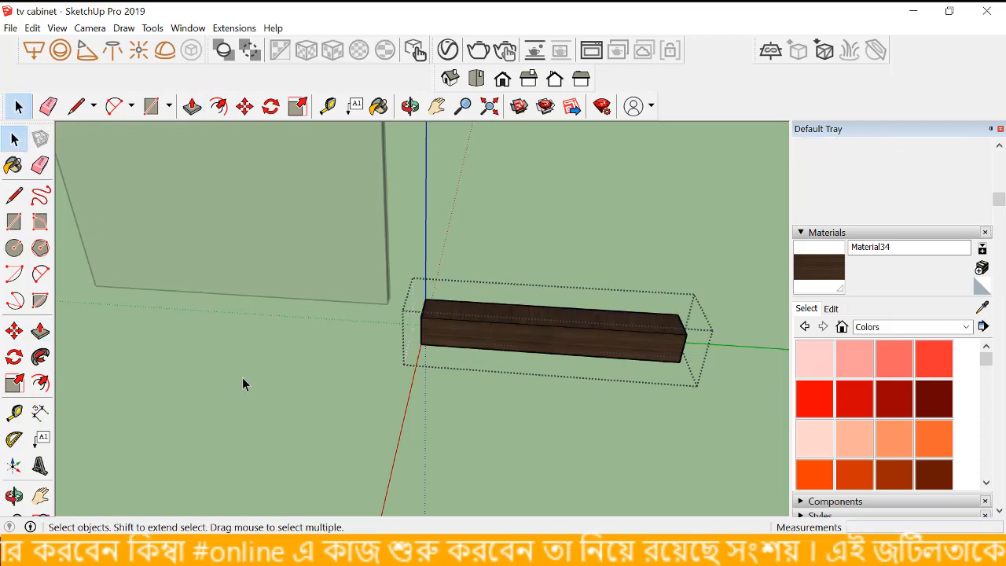
pyautogui.click(242, 377)
# - Examine the drawer fronts and open shelf compartments of the floating lower cabinet in the reference picture
pyautogui.scroll(-3, 503, 339)
pyautogui.scroll(5, 308, 253)
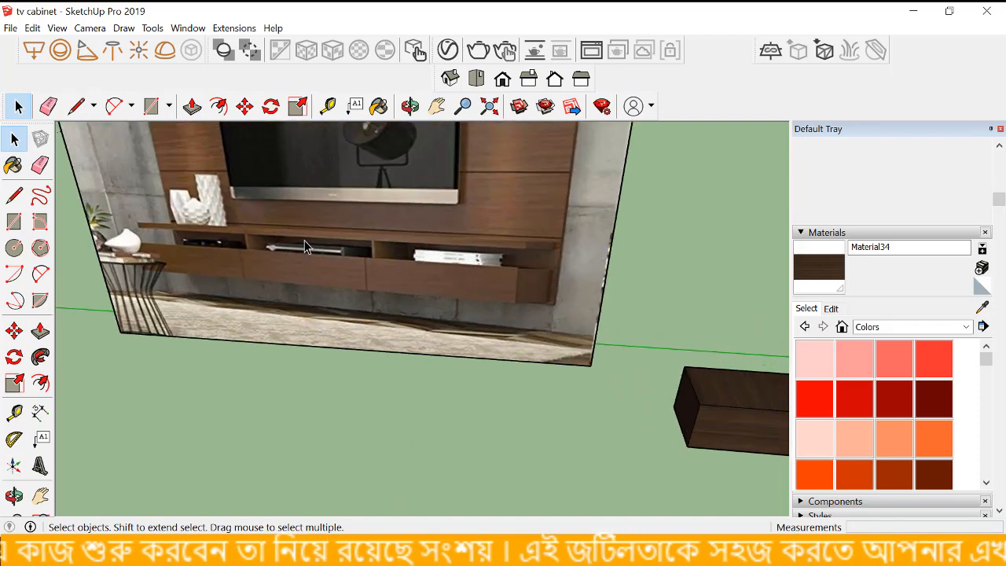
pyautogui.moveTo(306, 247); pyautogui.dragTo(345, 230, button='middle')
pyautogui.scroll(-4, 328, 268)
pyautogui.scroll(-4, 338, 268)
pyautogui.scroll(3, 339, 262)
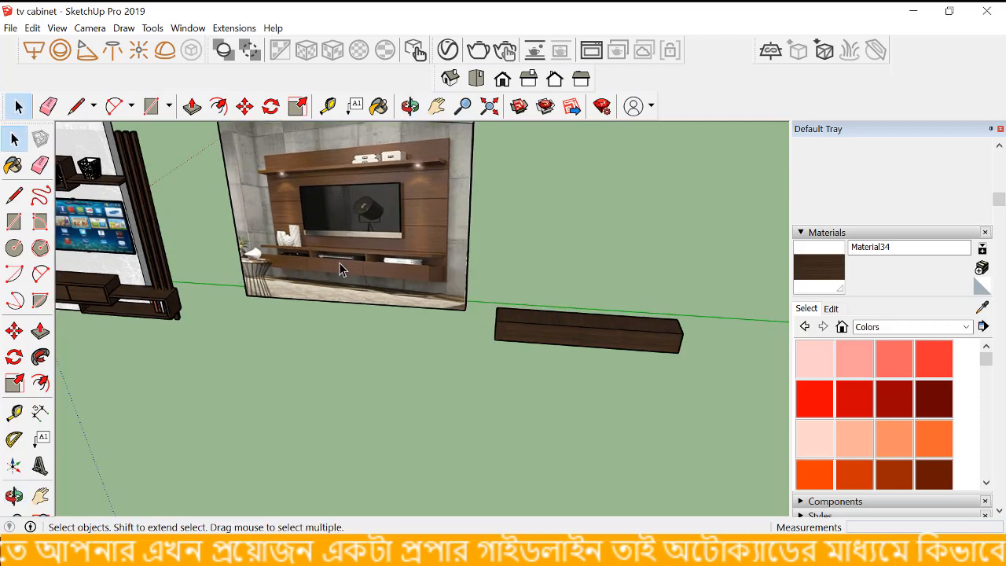
pyautogui.scroll(2, 339, 263)
pyautogui.scroll(3, 412, 266)
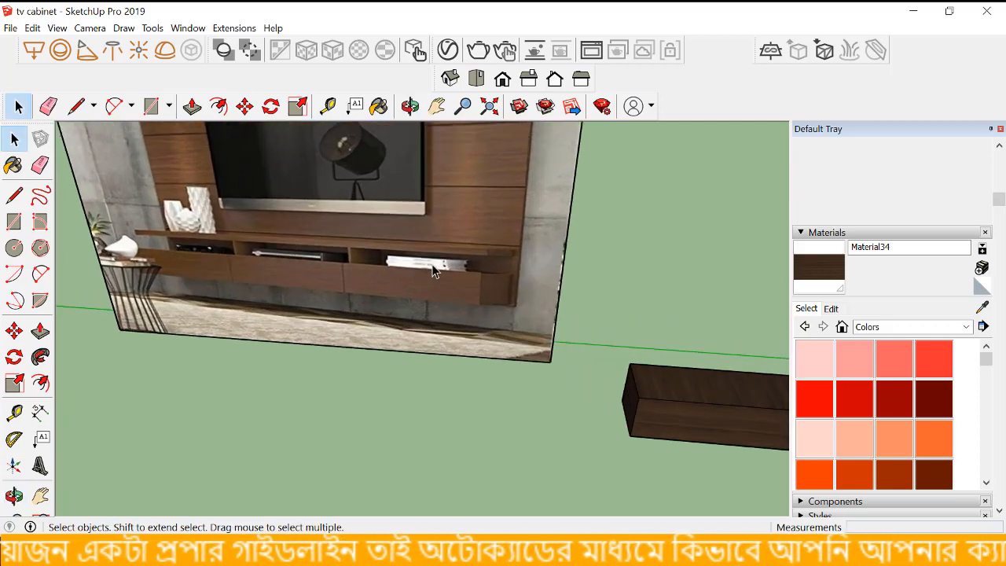
pyautogui.scroll(-4, 432, 272)
pyautogui.scroll(2, 444, 277)
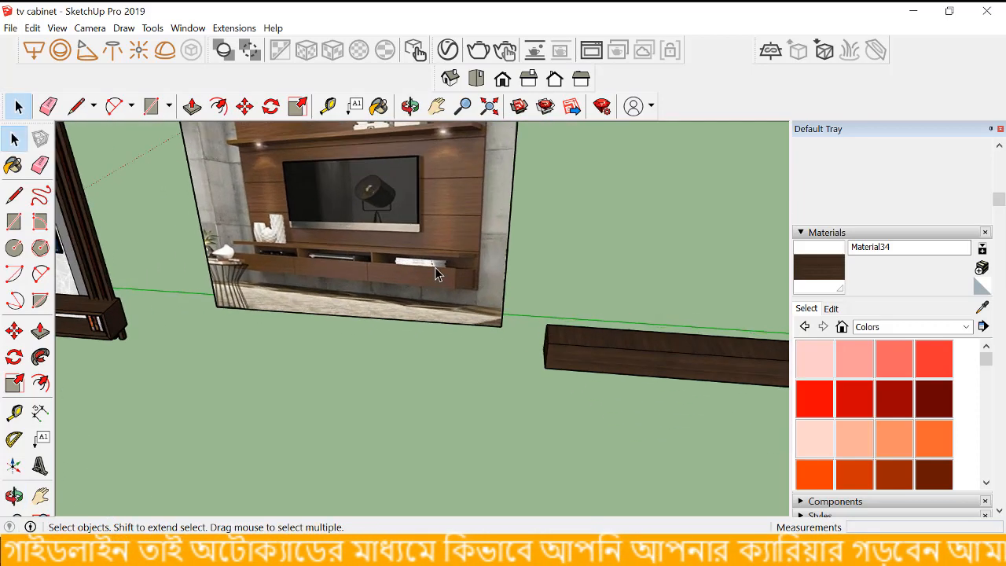
pyautogui.scroll(3, 433, 270)
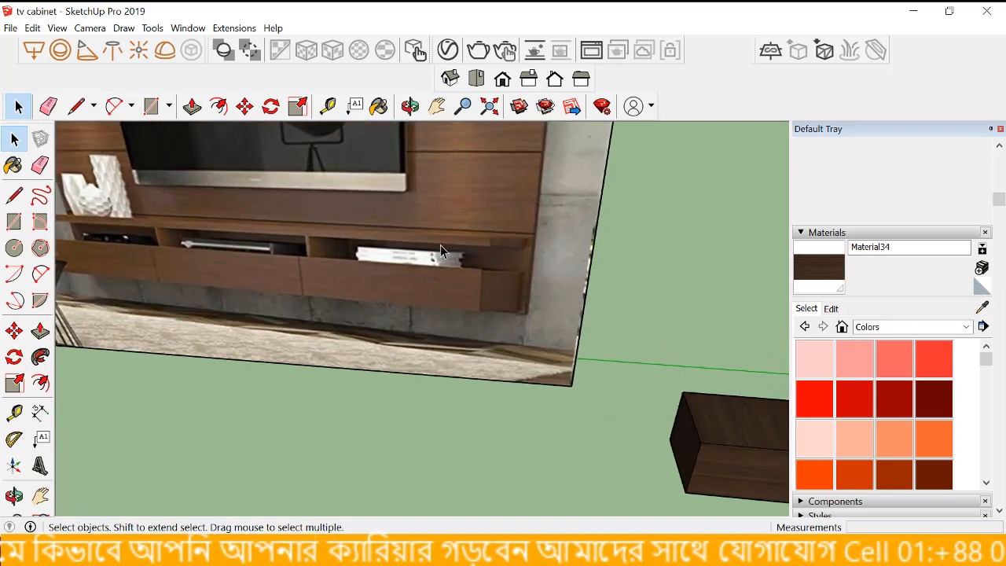
pyautogui.scroll(-4, 481, 285)
pyautogui.scroll(3, 552, 308)
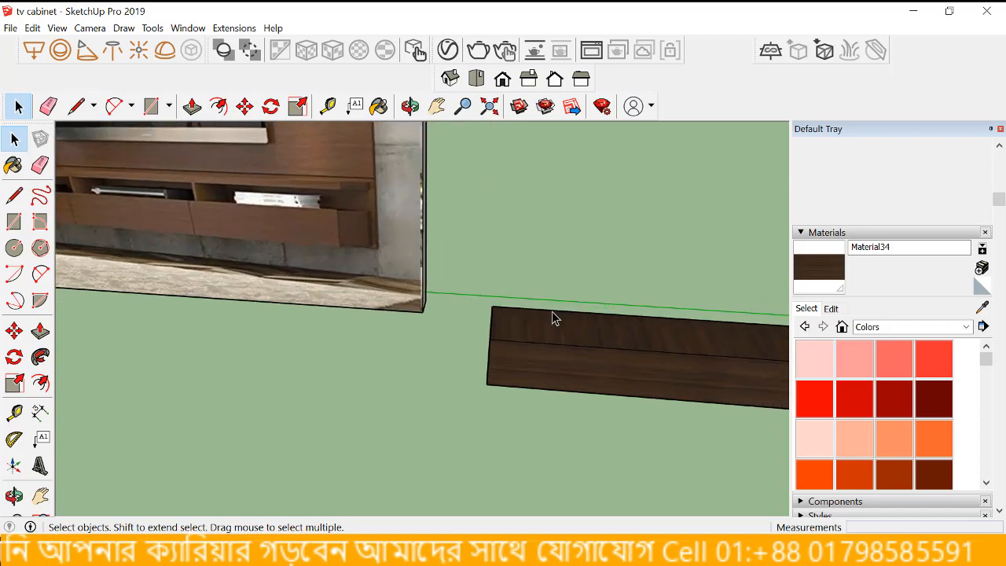
# - Extrude the block's top face 6" as a new section above a dividing line, working inside the group, and close the group
pyautogui.click(557, 342)
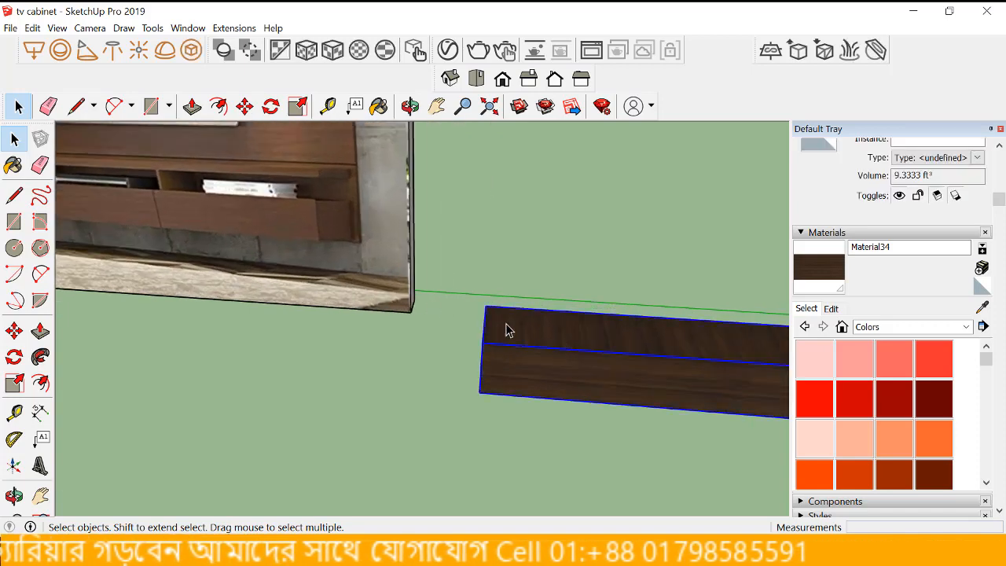
pyautogui.doubleClick(552, 338)
pyautogui.click(554, 339)
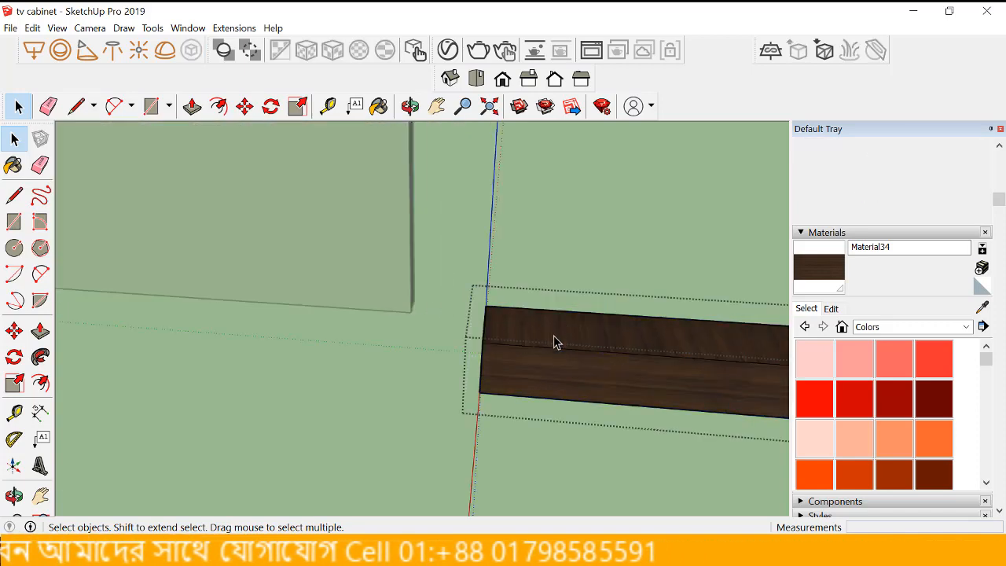
pyautogui.click(40, 330)
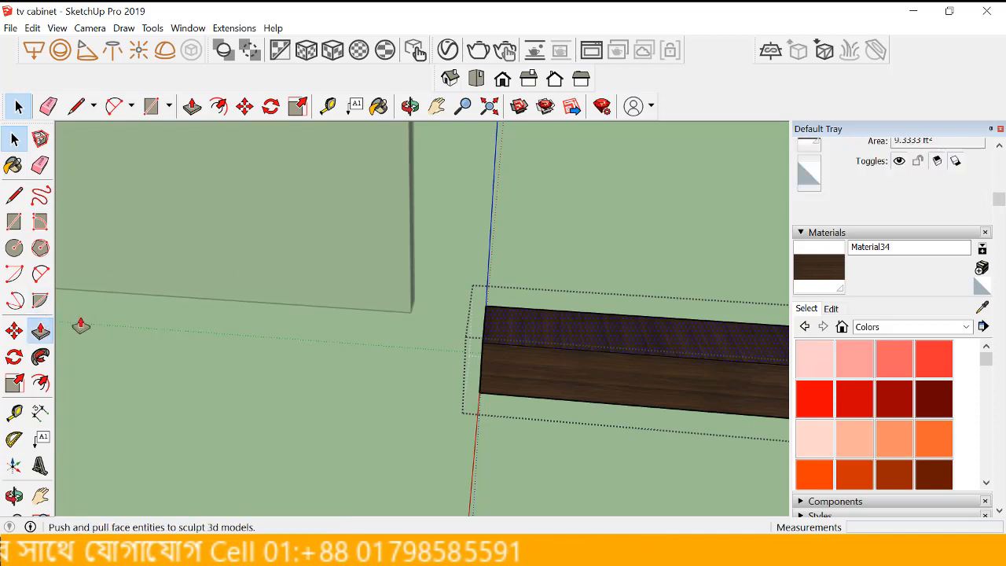
pyautogui.click(567, 322)
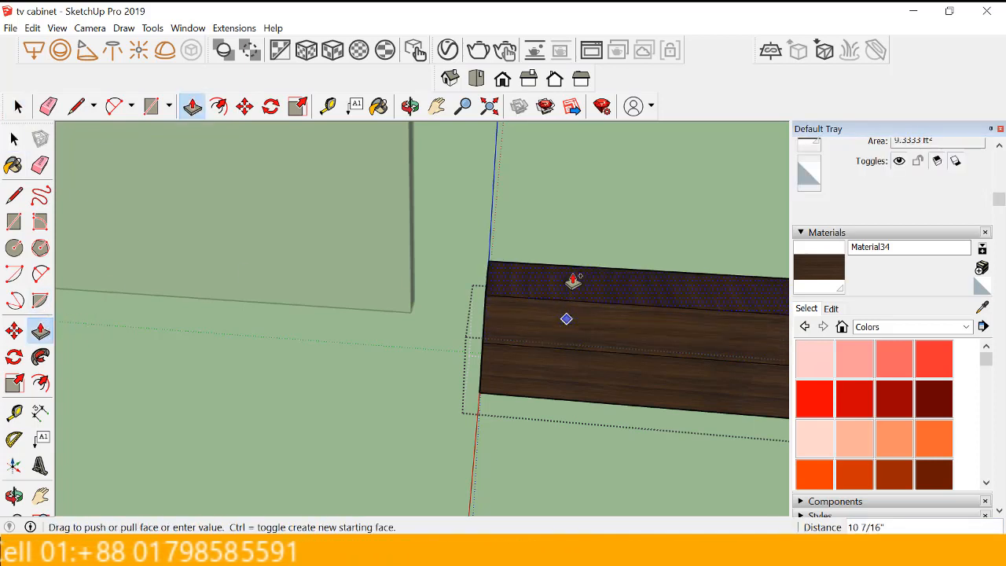
pyautogui.click(574, 281)
pyautogui.click(13, 139)
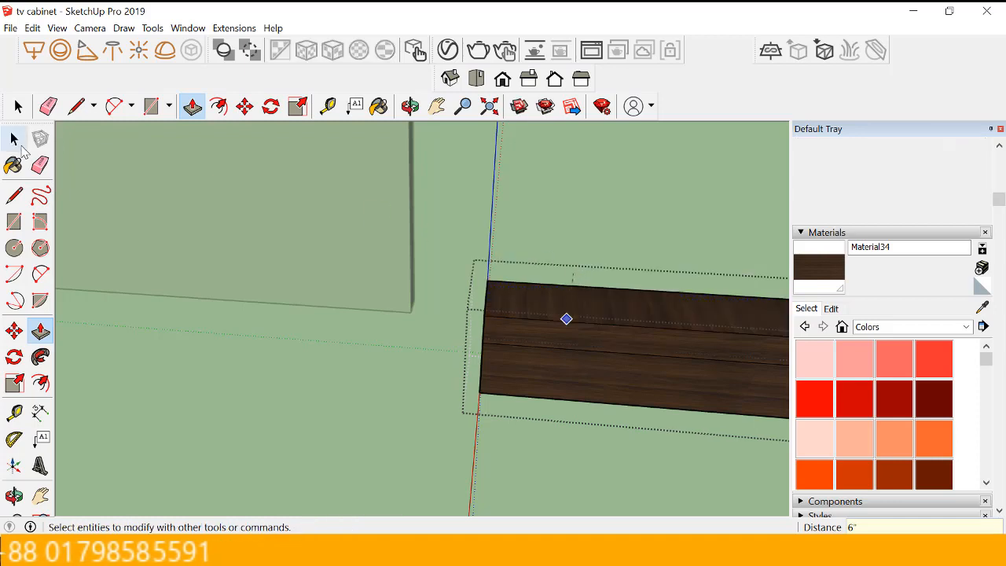
pyautogui.click(591, 331)
pyautogui.click(591, 331)
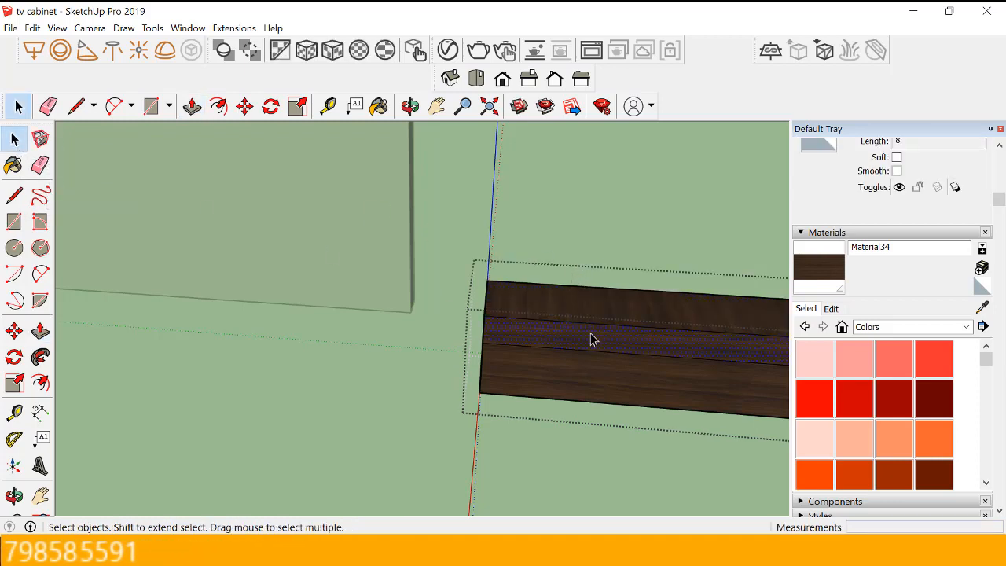
pyautogui.scroll(-3, 591, 331)
pyautogui.click(409, 344)
# - Check how the reference cabinet's front is split along its length into drawers and shelf openings
pyautogui.scroll(2, 312, 251)
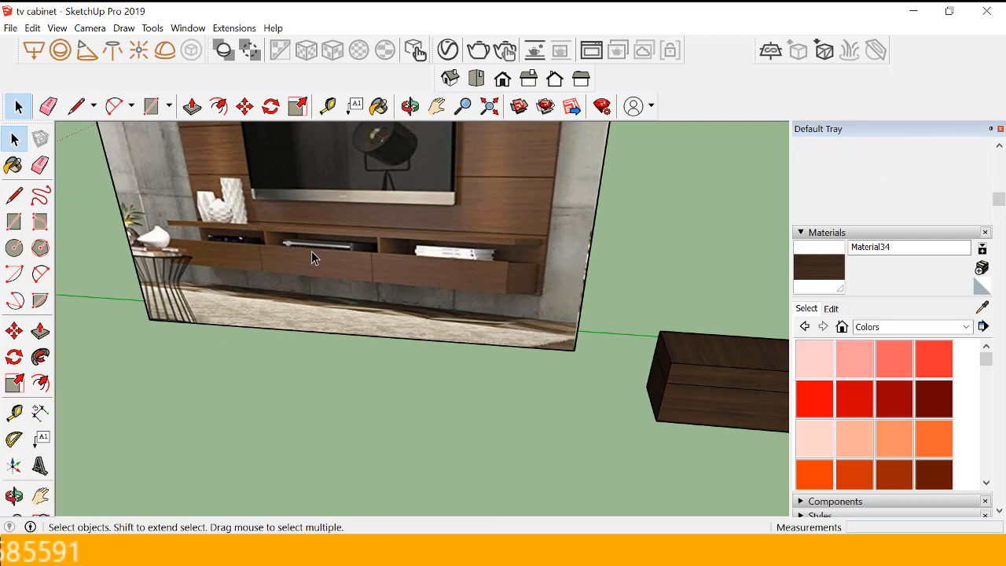
pyautogui.scroll(-1, 312, 251)
pyautogui.scroll(-1, 311, 251)
pyautogui.scroll(3, 354, 262)
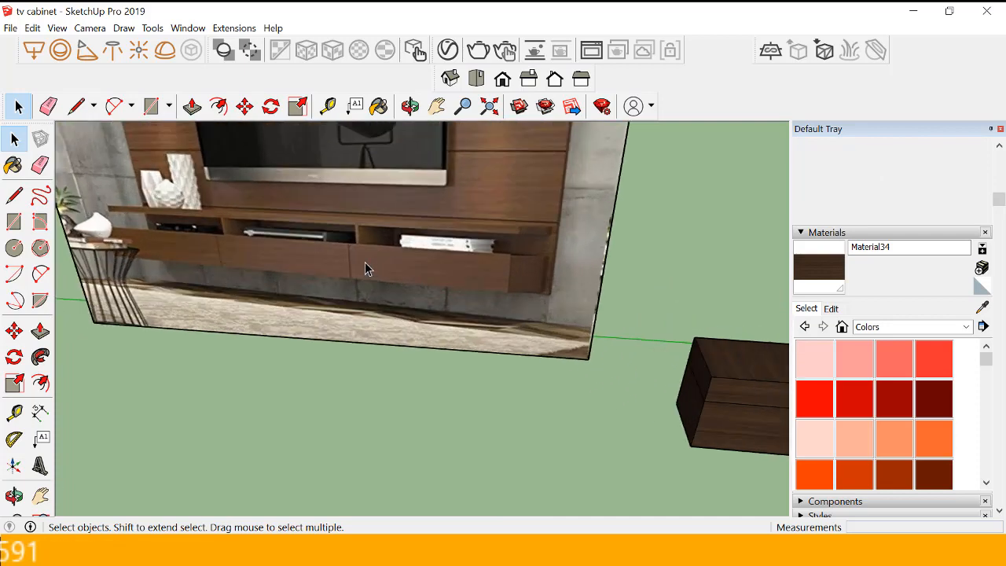
pyautogui.scroll(-4, 254, 263)
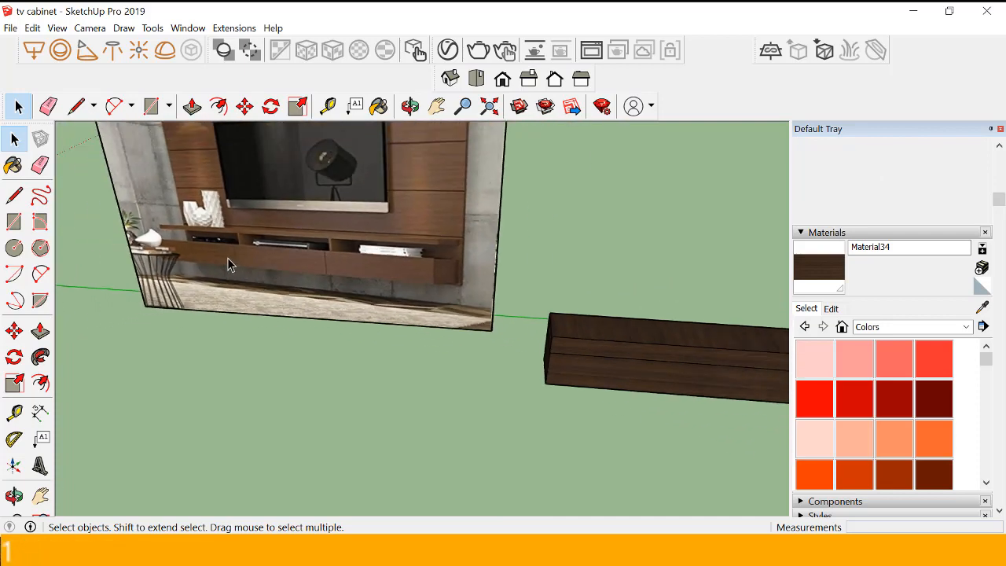
pyautogui.scroll(2, 639, 381)
pyautogui.scroll(1, 395, 296)
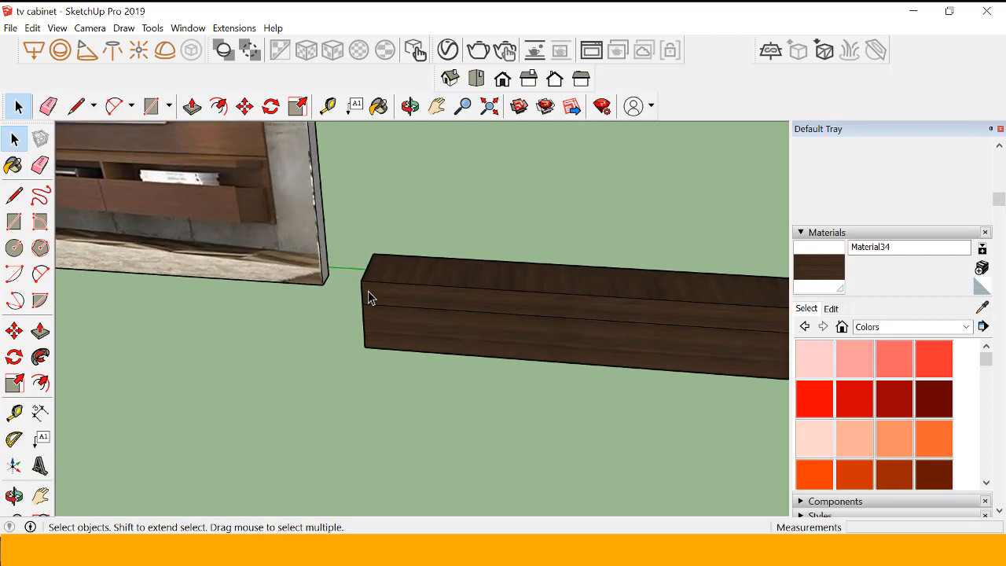
# - Inside the group, copy the front's left vertical edge 8' to the right end and divide the span into three equal sections
pyautogui.click(362, 301)
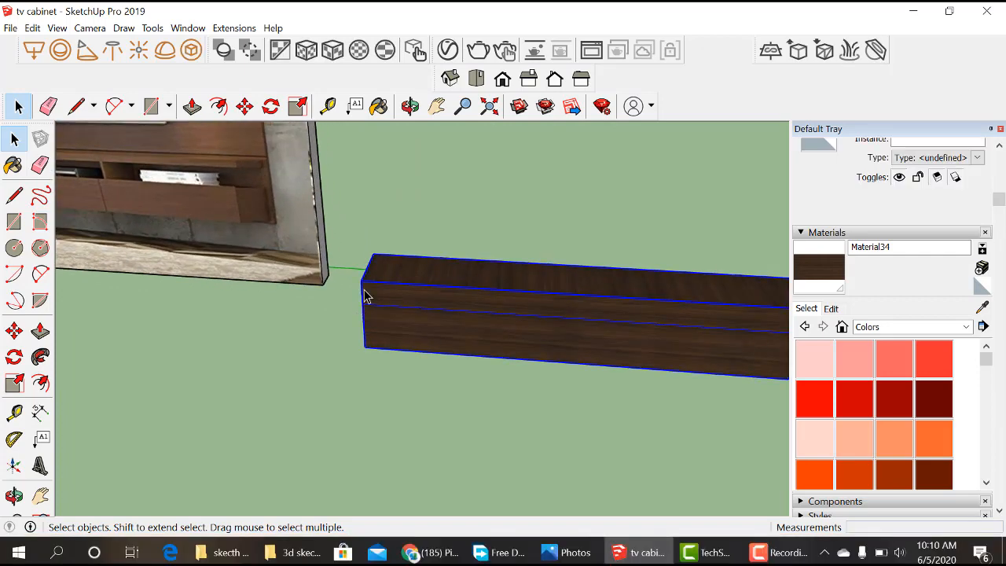
pyautogui.doubleClick(362, 301)
pyautogui.click(363, 298)
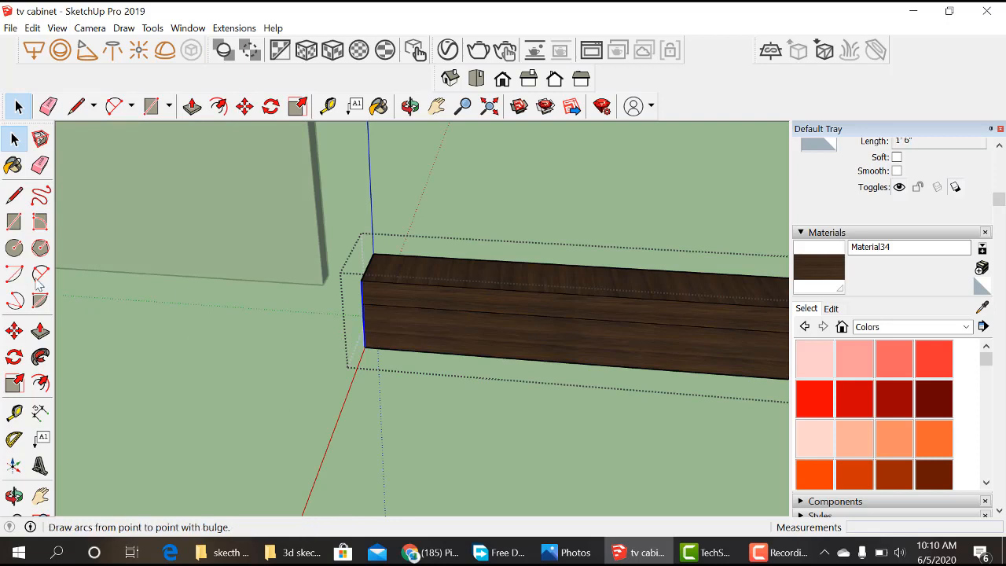
pyautogui.click(14, 331)
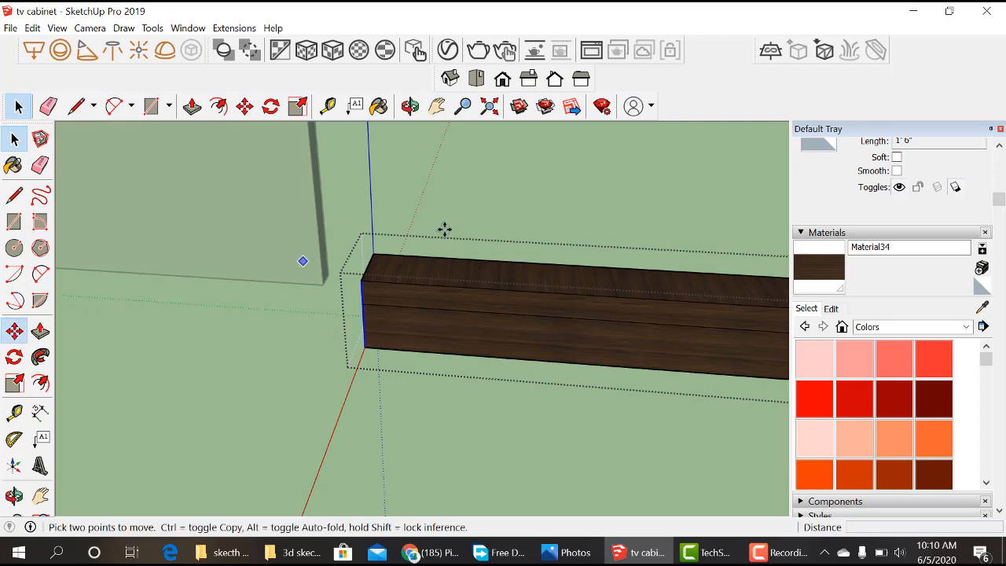
pyautogui.click(361, 279)
pyautogui.press('ctrl')
pyautogui.scroll(-3, 359, 279)
pyautogui.scroll(3, 529, 288)
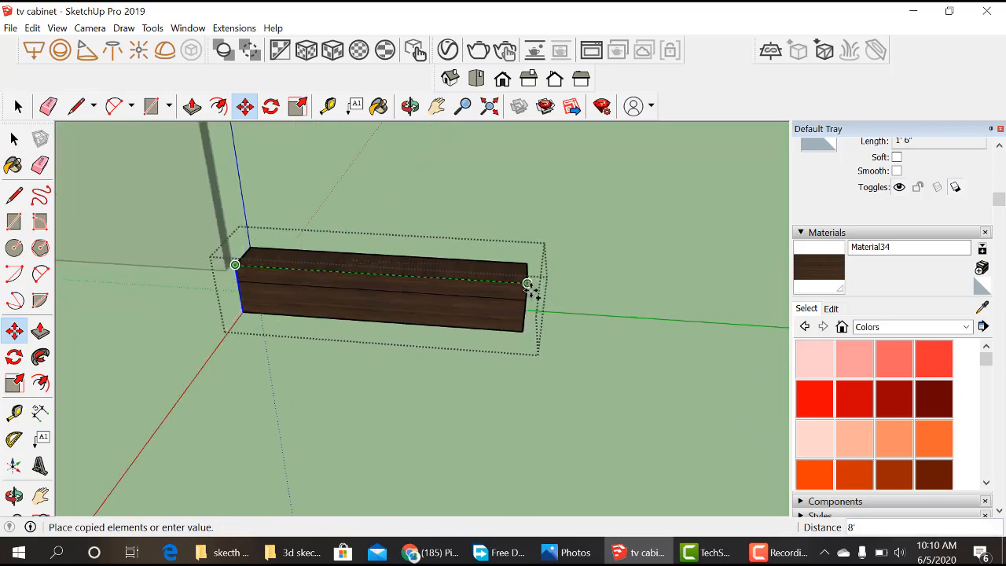
pyautogui.click(526, 281)
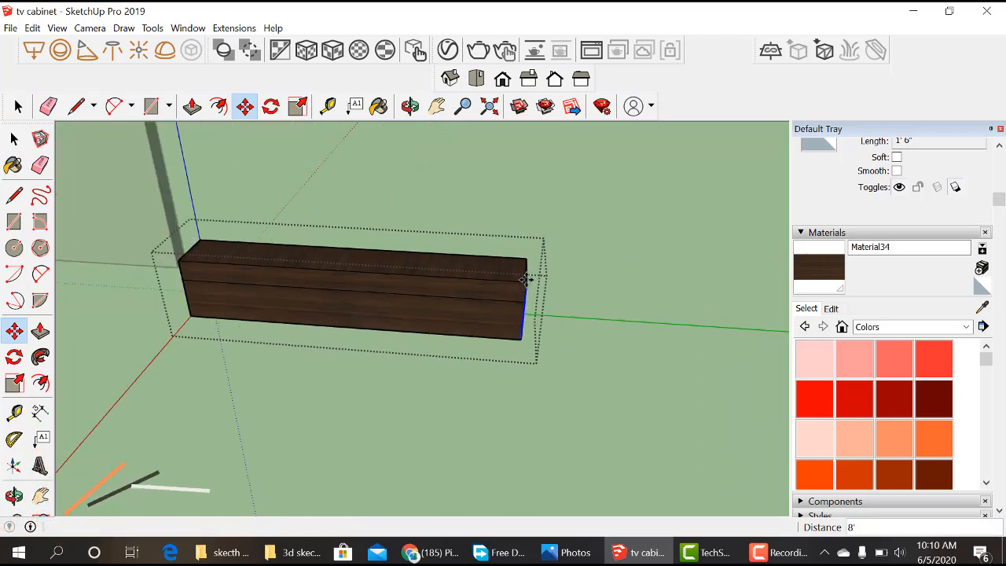
pyautogui.write('/3')
pyautogui.press('Return')
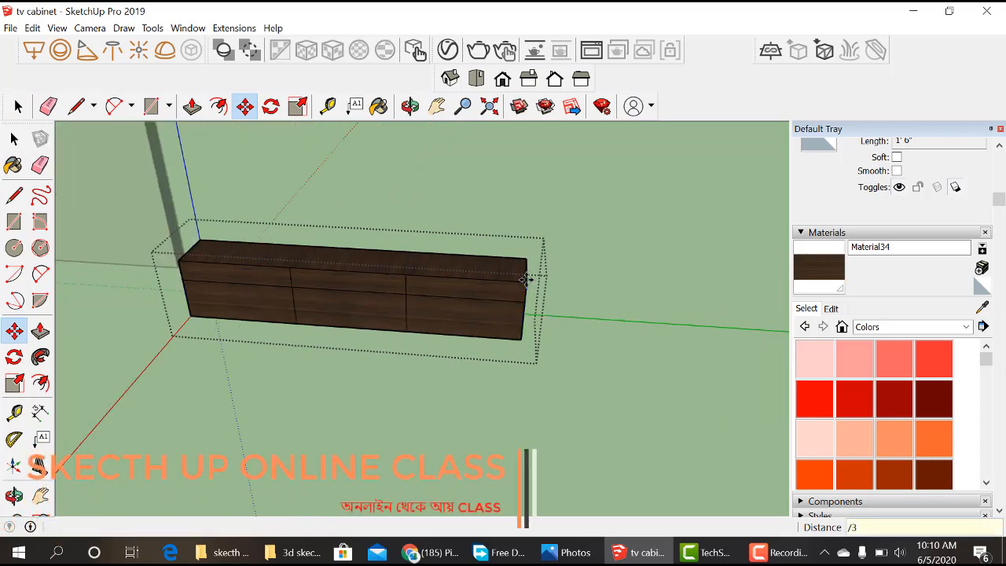
pyautogui.click(16, 140)
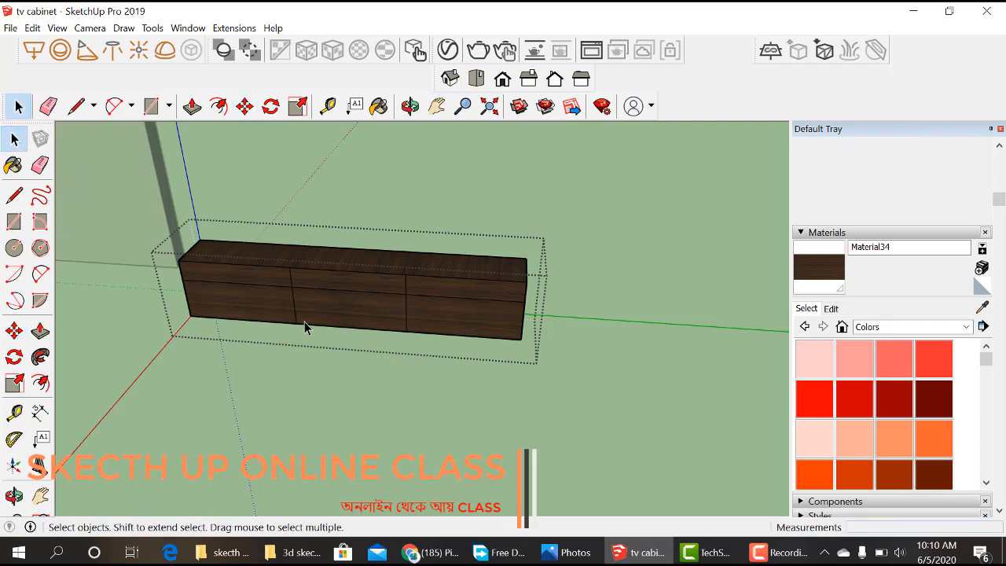
# - Offset the outline of the upper-left front panel inward by about 13/16"
pyautogui.scroll(4, 304, 321)
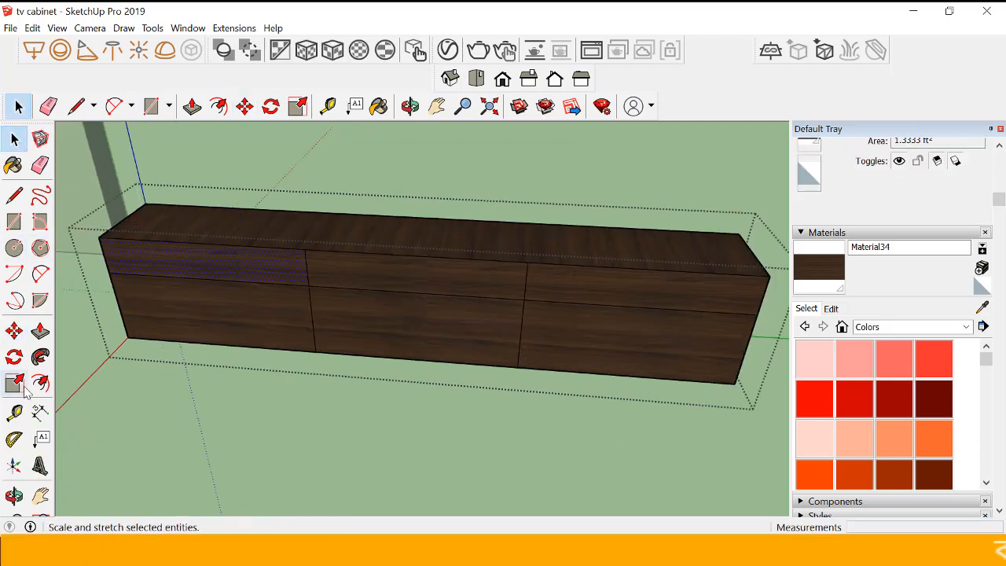
pyautogui.click(40, 383)
pyautogui.scroll(1, 155, 264)
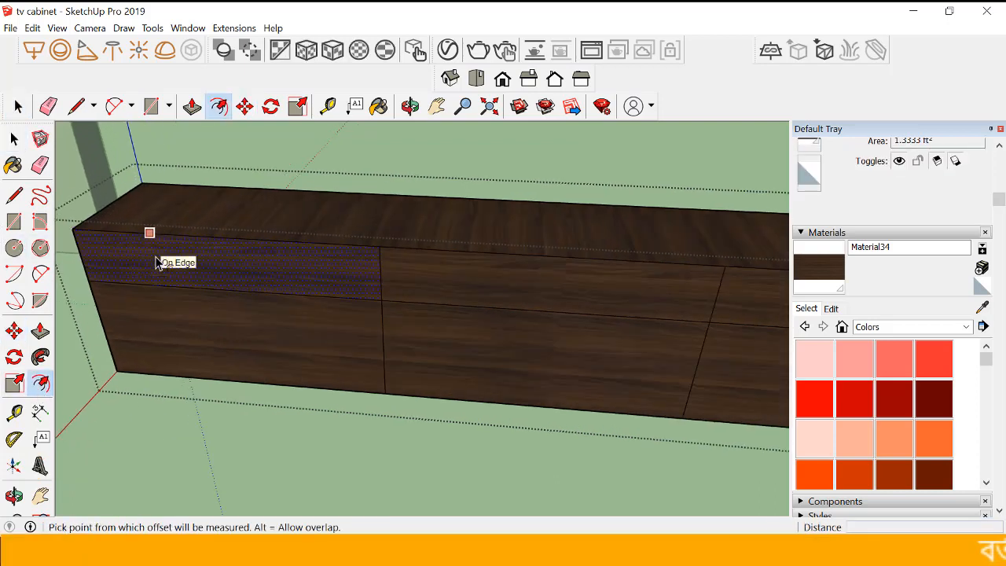
pyautogui.click(156, 251)
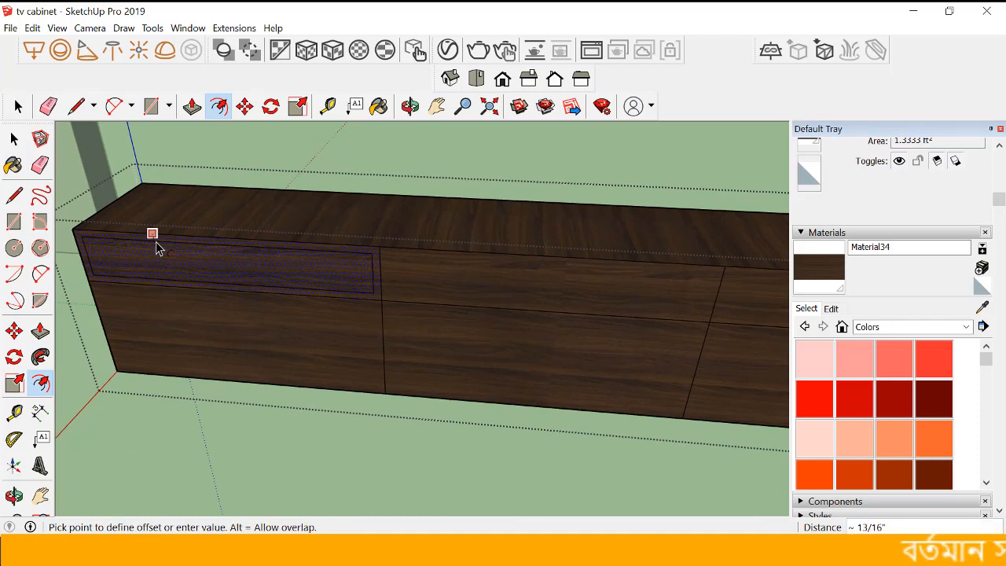
pyautogui.click(157, 250)
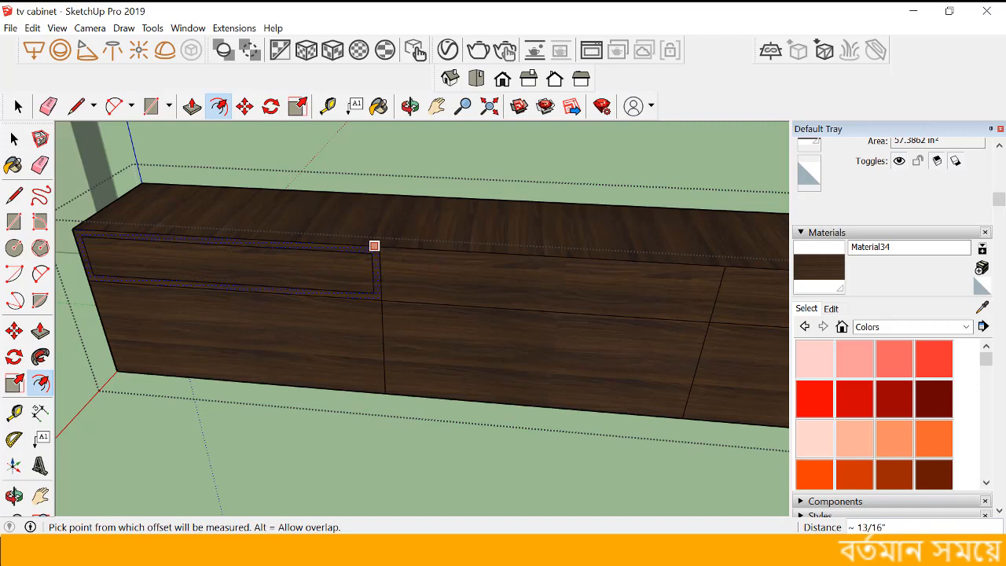
# - Offset the upper middle front panel's outline inward by the same 13/16" distance
pyautogui.press('space')
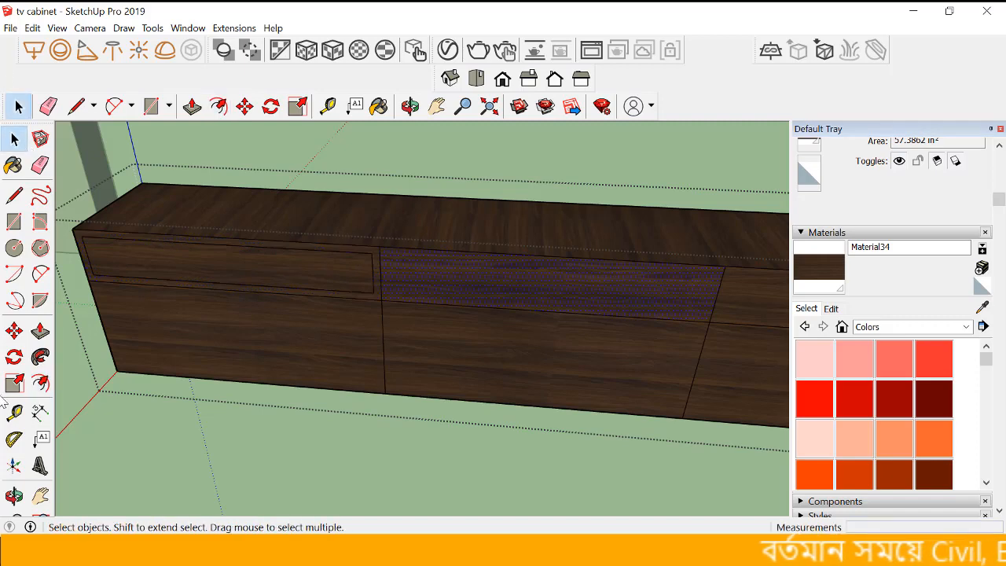
pyautogui.click(40, 383)
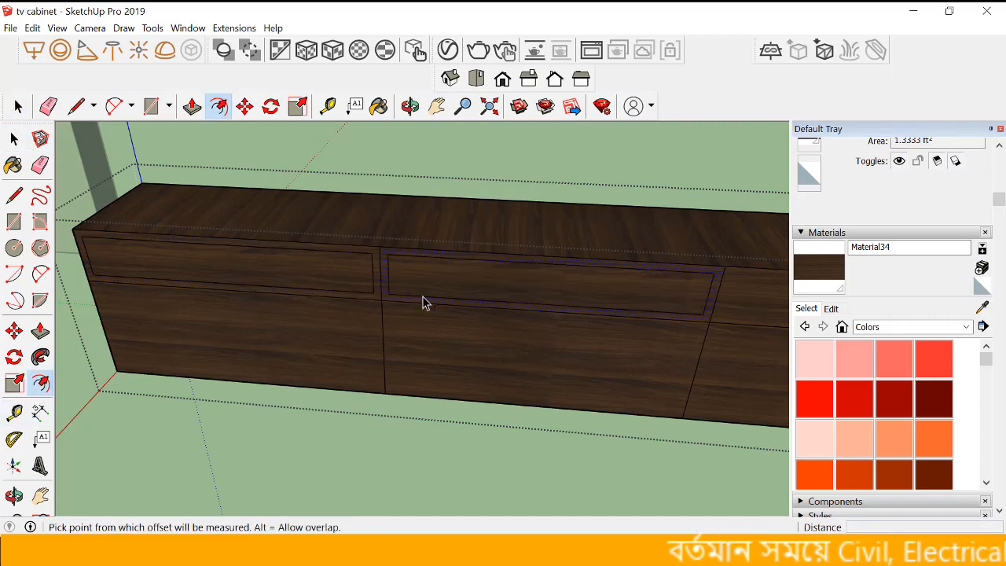
pyautogui.scroll(-2, 265, 284)
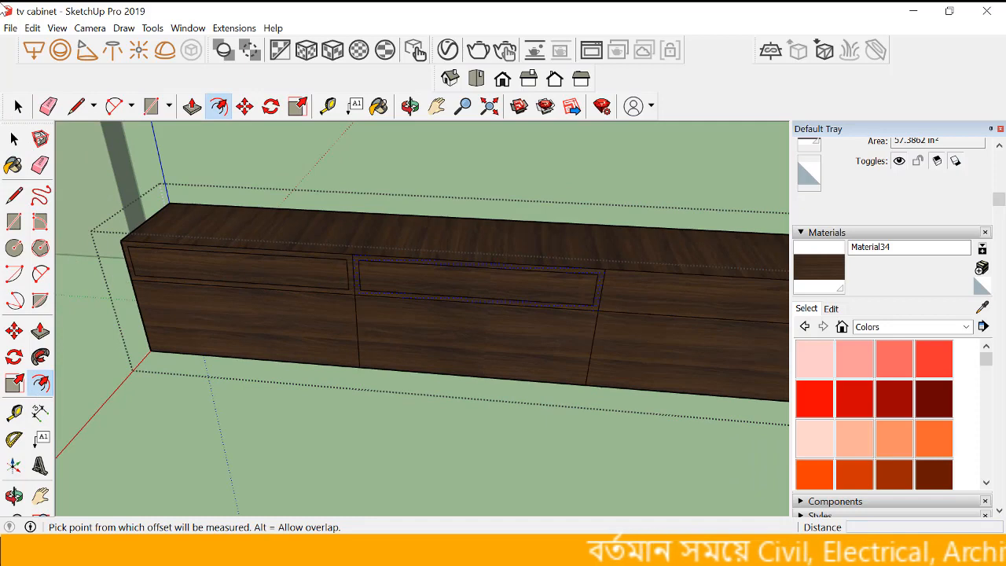
# - Offset the upper-right front panel's outline inward by the same distance as the other two panels and close the group
pyautogui.press('space')
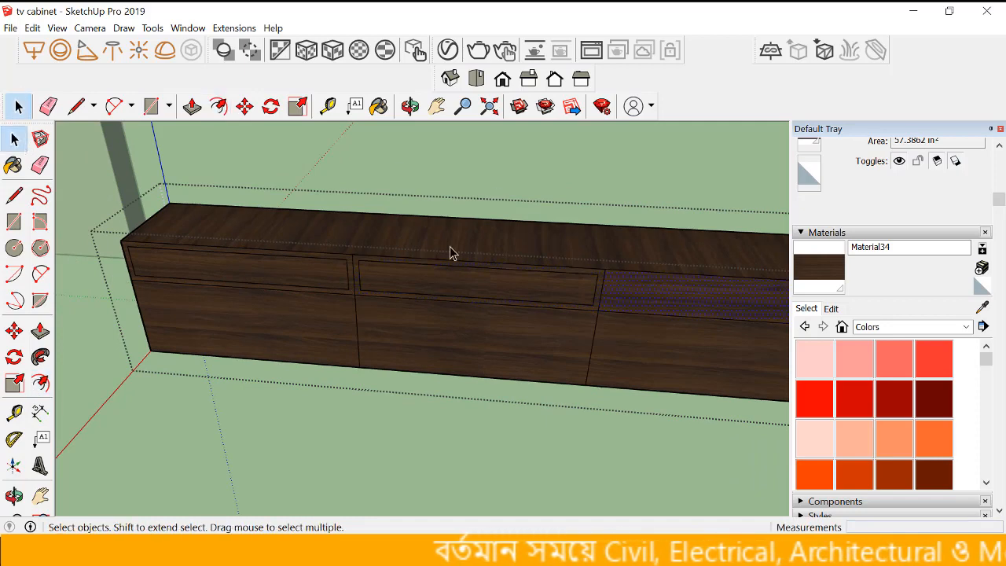
pyautogui.click(49, 382)
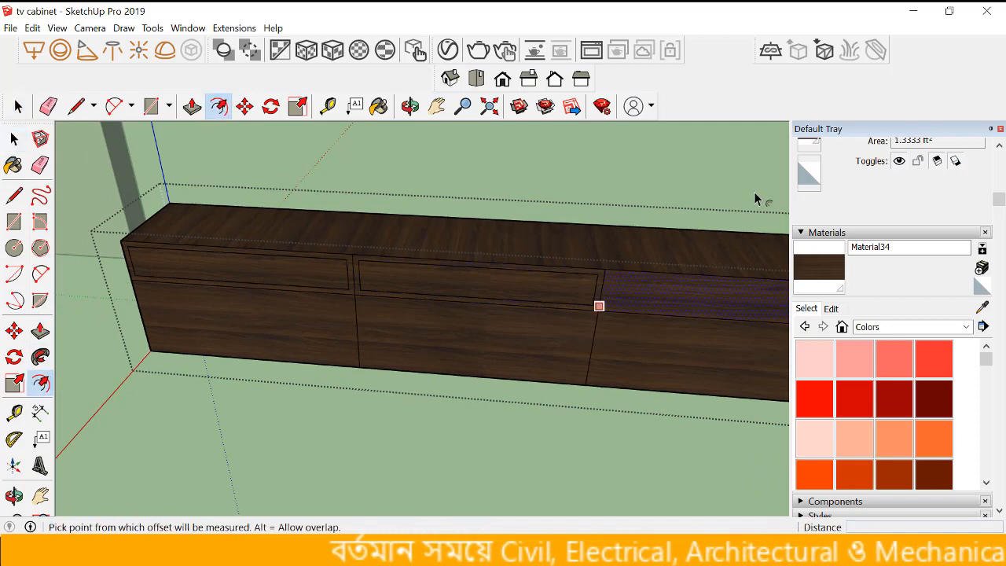
pyautogui.doubleClick(728, 289)
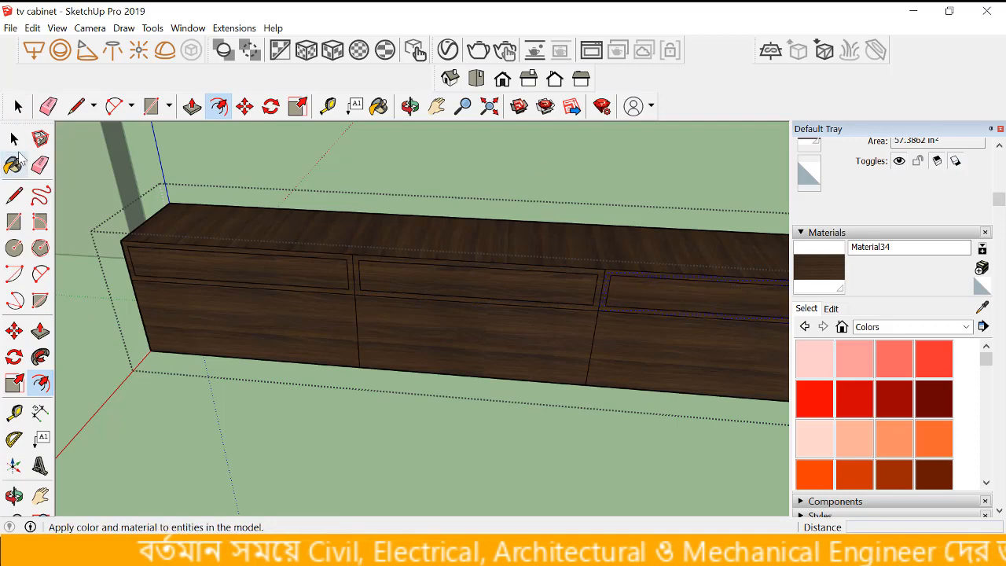
pyautogui.click(15, 142)
pyautogui.click(453, 191)
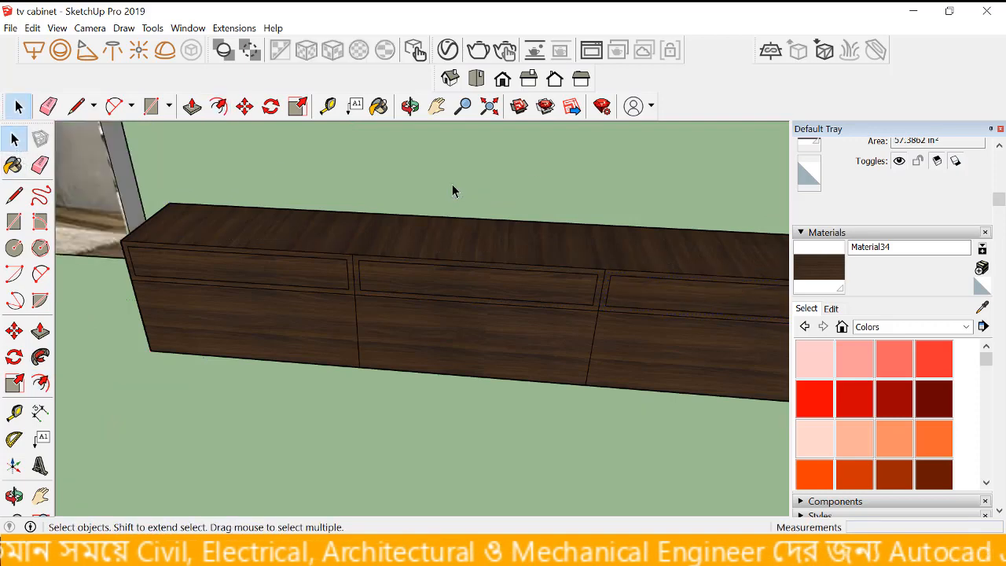
# - Examine how the open shelf compartments and the drawer fronts below them are divided in the reference picture
pyautogui.scroll(-5, 513, 167)
pyautogui.scroll(3, 155, 187)
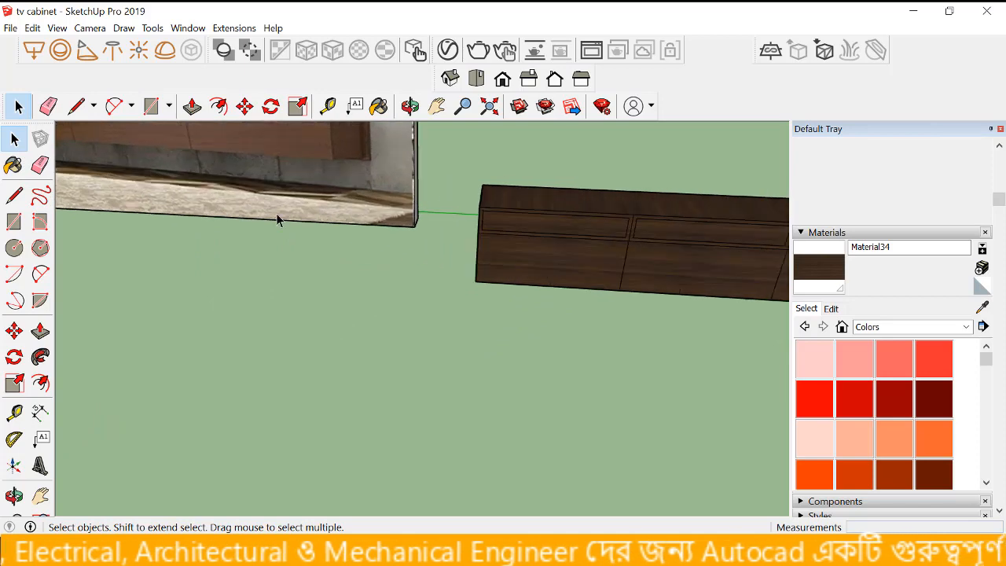
pyautogui.scroll(-4, 315, 226)
pyautogui.scroll(5, 213, 147)
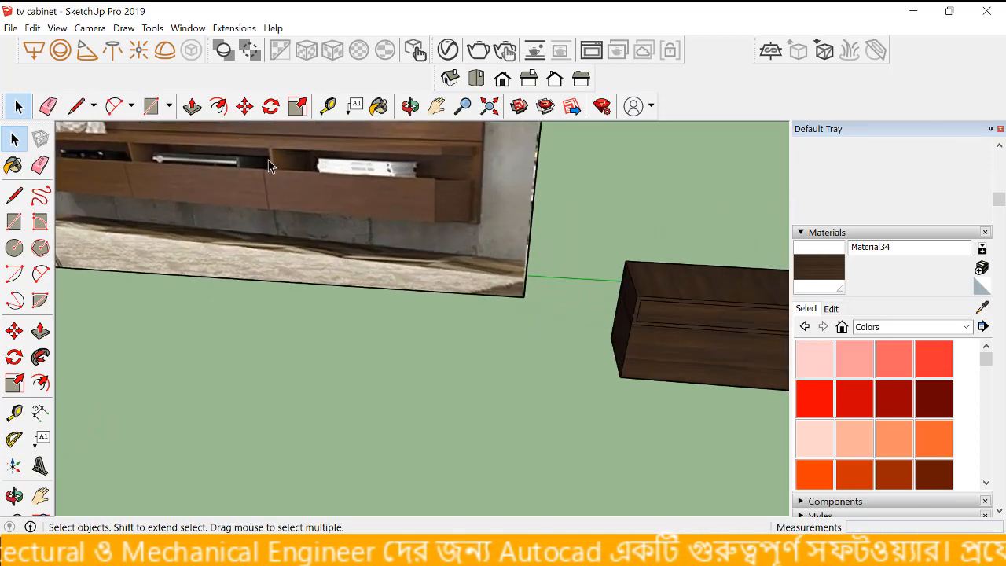
pyautogui.scroll(-4, 267, 163)
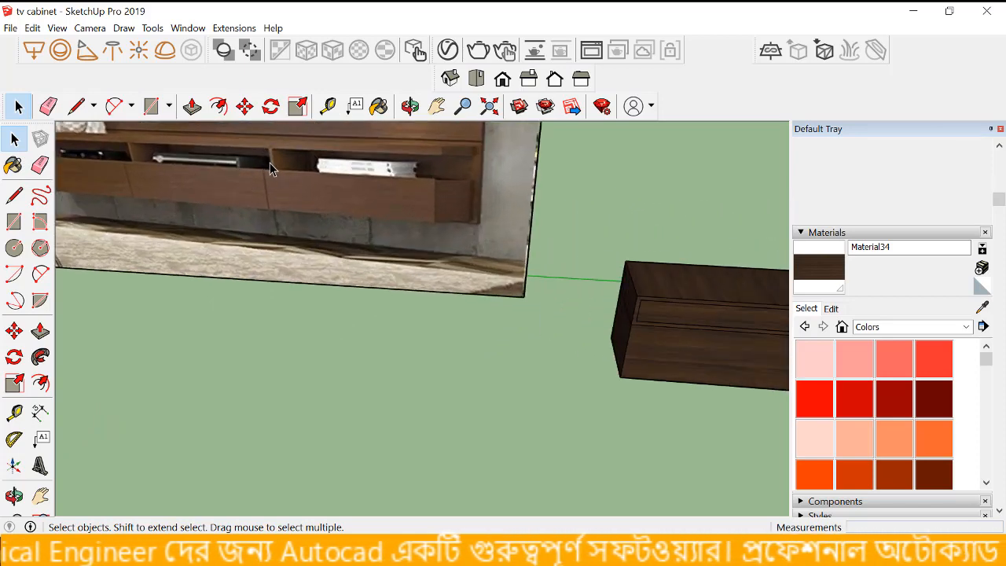
pyautogui.scroll(3, 610, 306)
pyautogui.scroll(5, 609, 307)
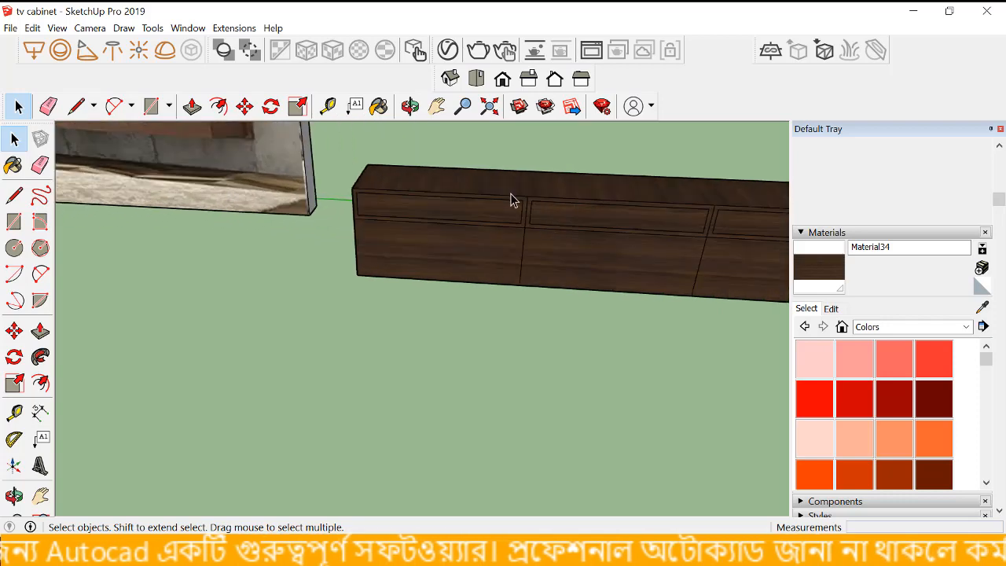
pyautogui.scroll(3, 510, 230)
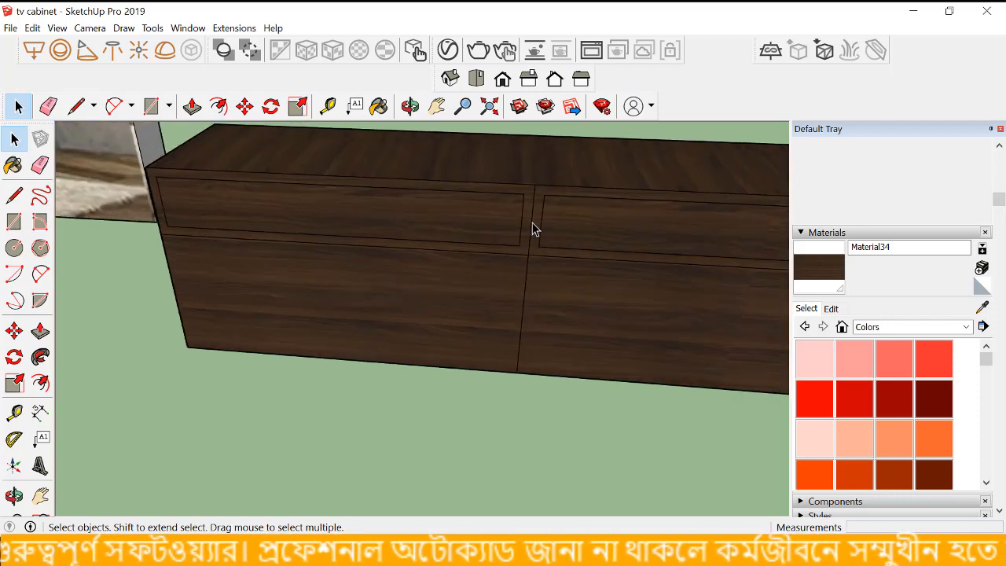
pyautogui.click(15, 196)
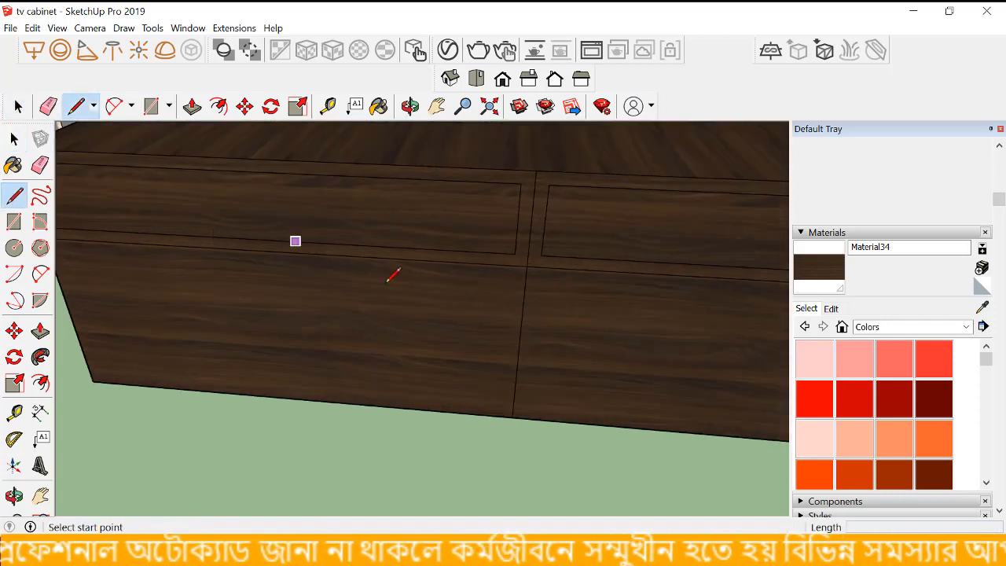
pyautogui.click(515, 253)
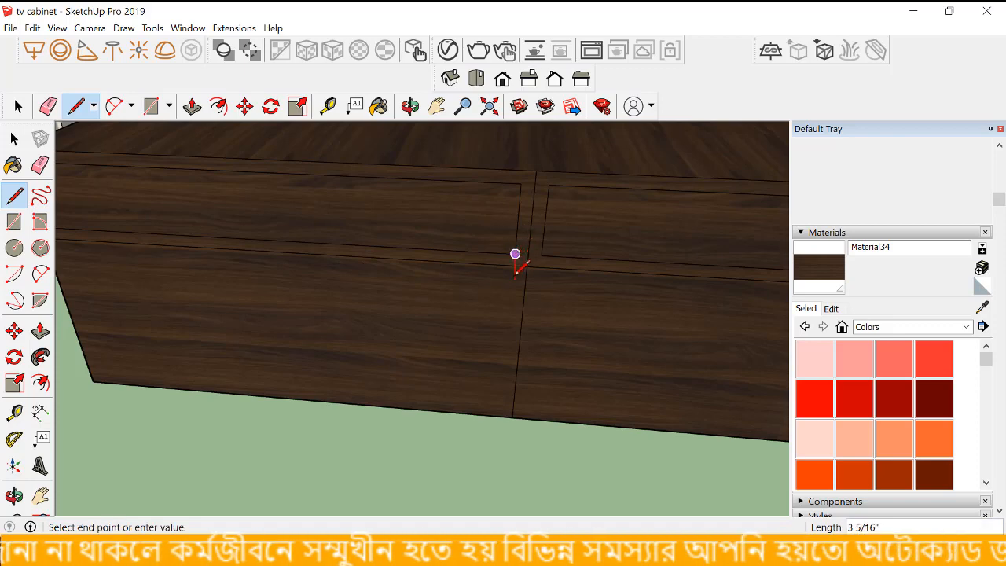
pyautogui.click(15, 139)
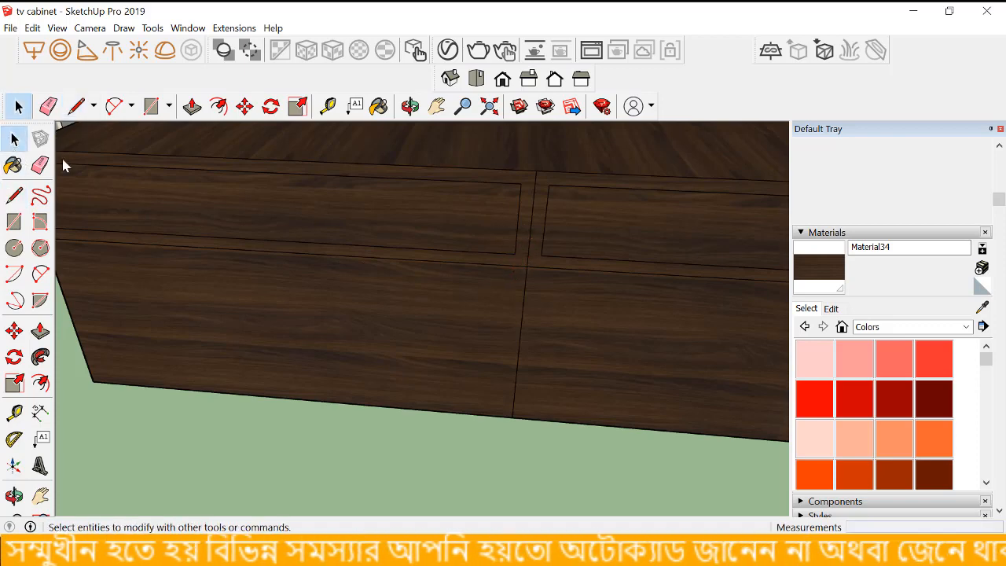
# - Inside the cabinet group, copy both full-height vertical divider lines sideways by .2 to outline narrow gaps between the front sections
pyautogui.scroll(-5, 459, 302)
pyautogui.scroll(-4, 459, 302)
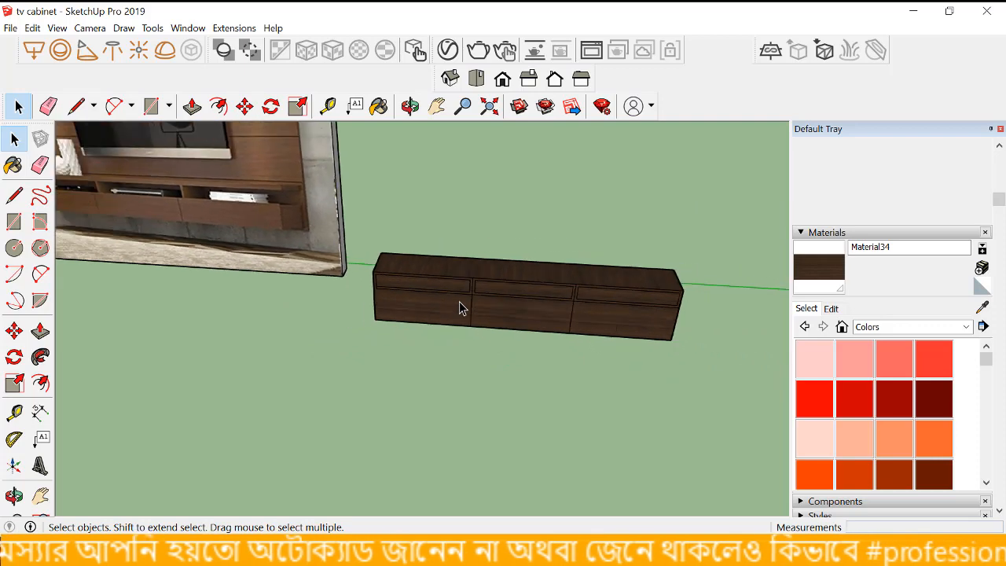
pyautogui.scroll(3, 509, 305)
pyautogui.doubleClick(510, 315)
pyautogui.click(483, 320)
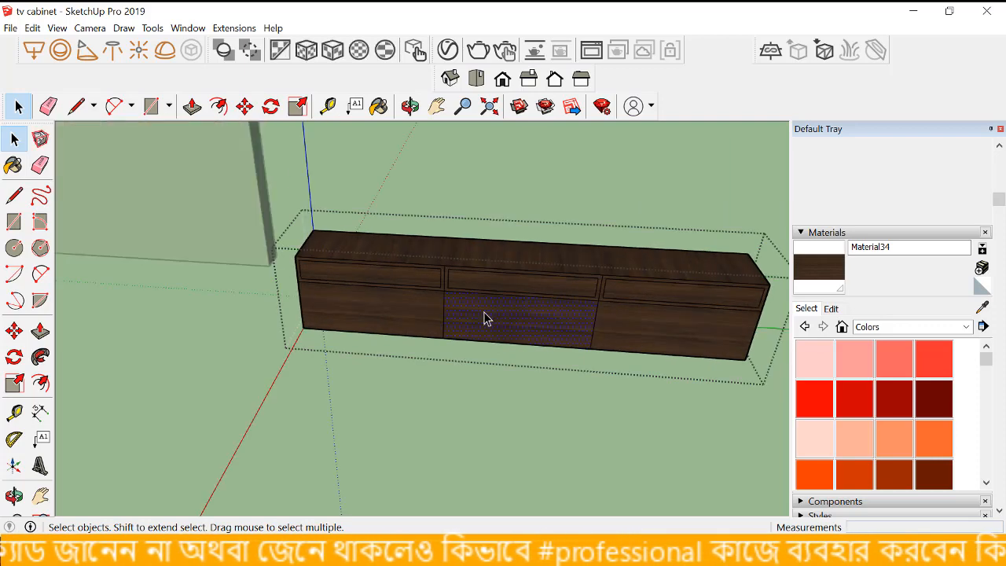
pyautogui.scroll(4, 426, 325)
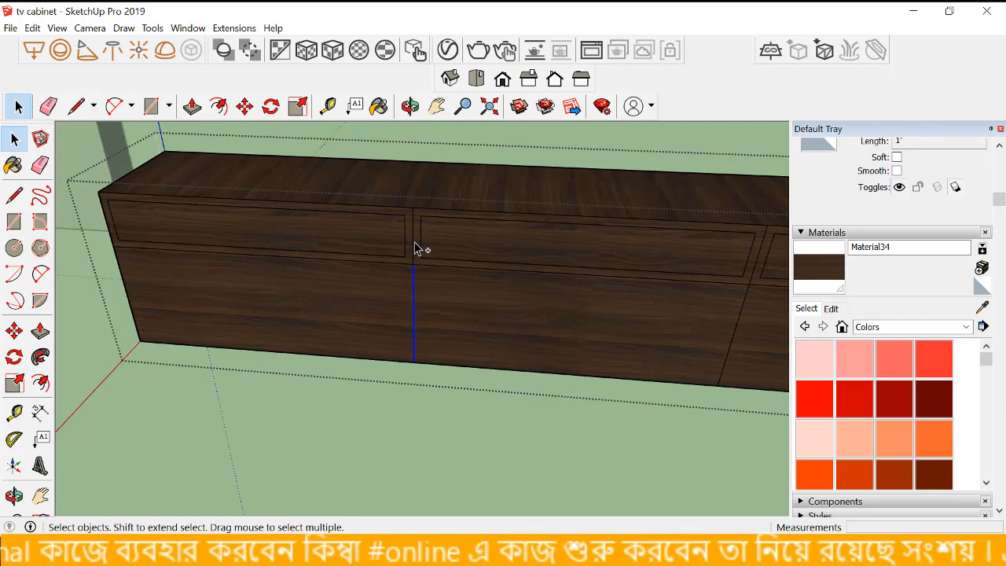
pyautogui.scroll(-2, 417, 248)
pyautogui.scroll(2, 659, 294)
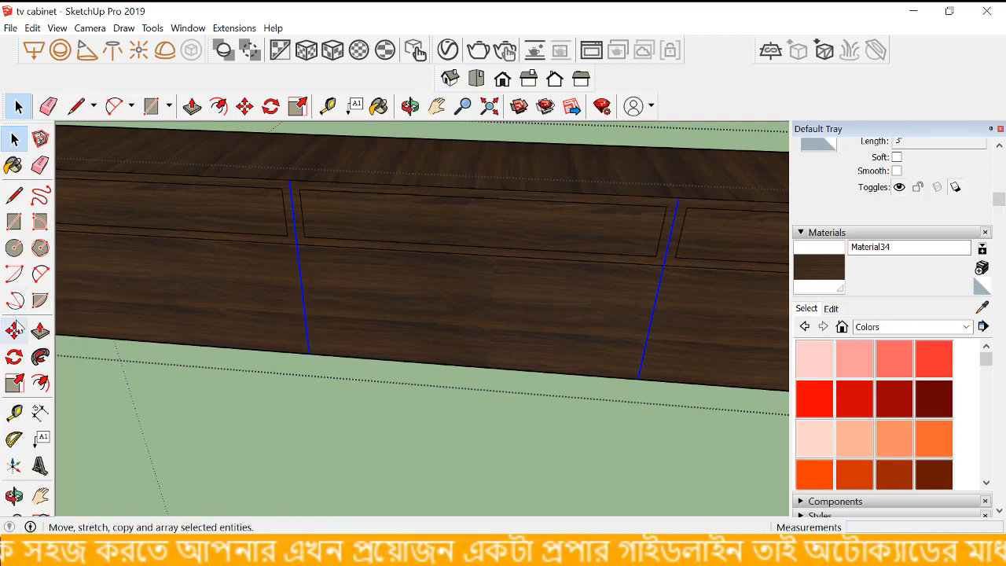
pyautogui.click(18, 326)
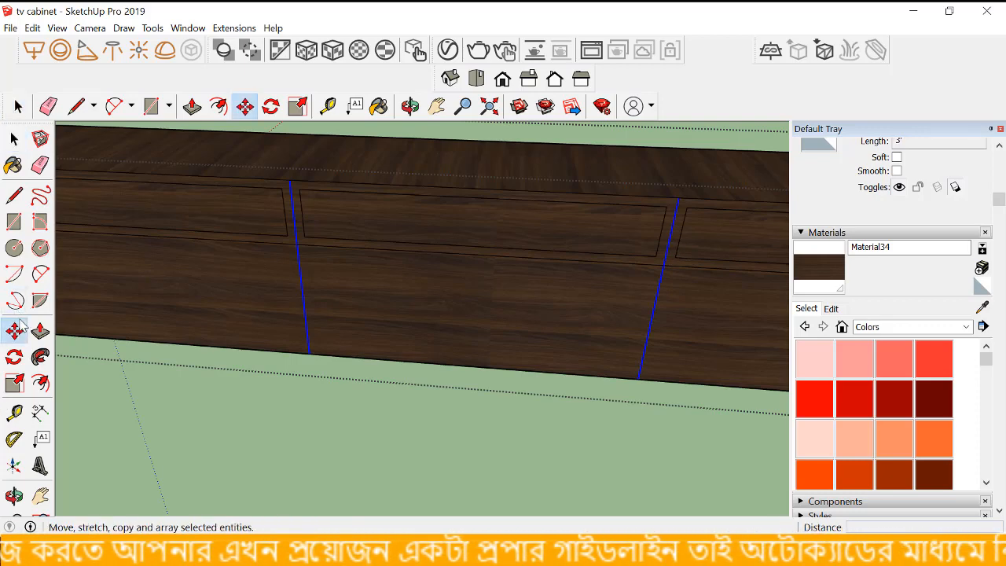
pyautogui.click(290, 181)
pyautogui.scroll(2, 289, 181)
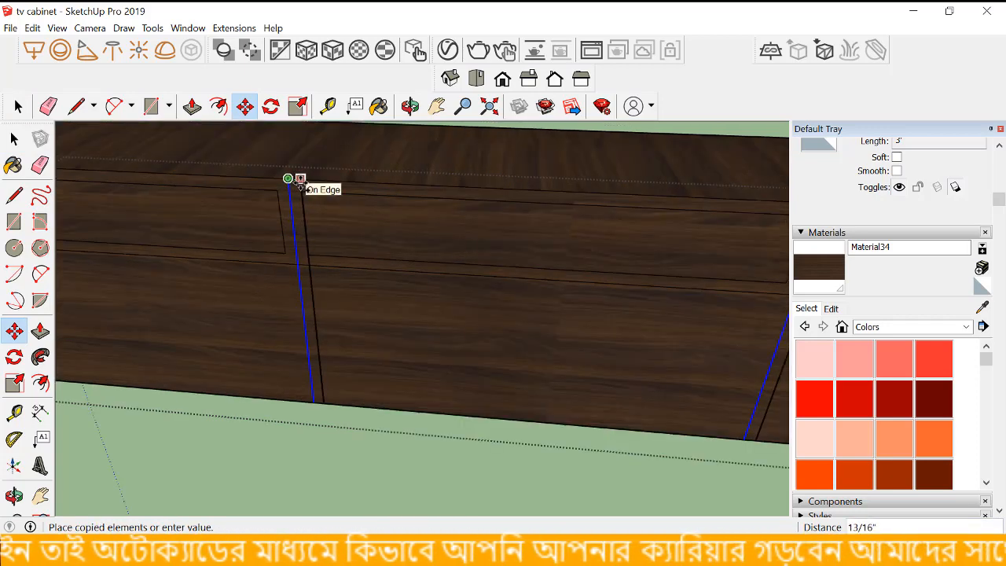
pyautogui.press('Return')
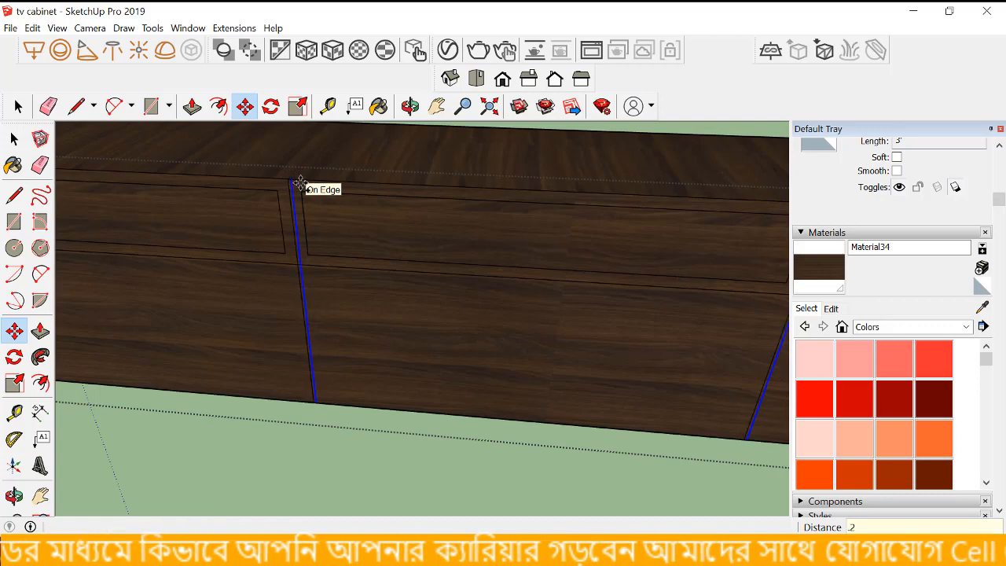
pyautogui.scroll(2, 245, 201)
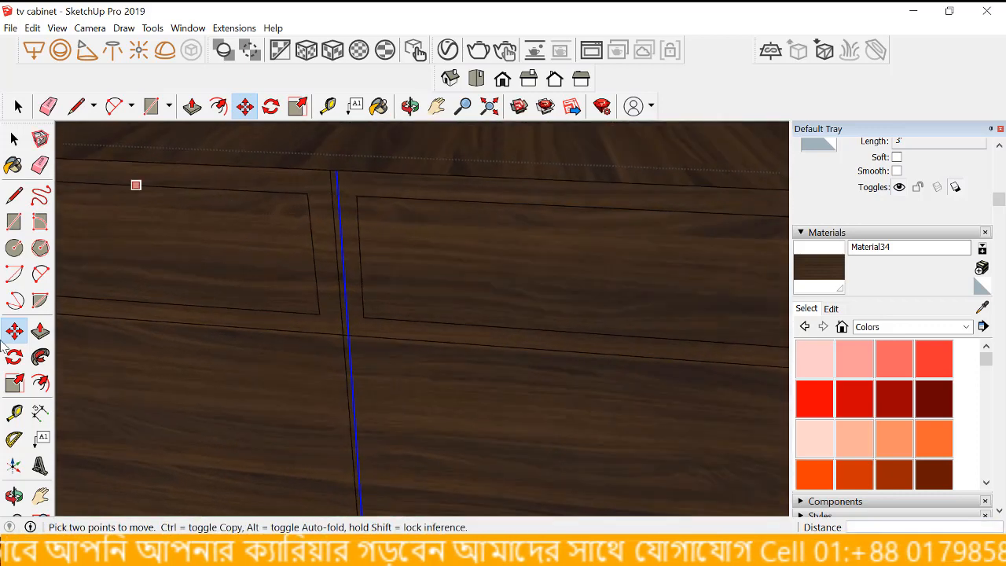
# - Try to push the narrow strip between the upper-left and upper-middle panels inward
pyautogui.click(40, 331)
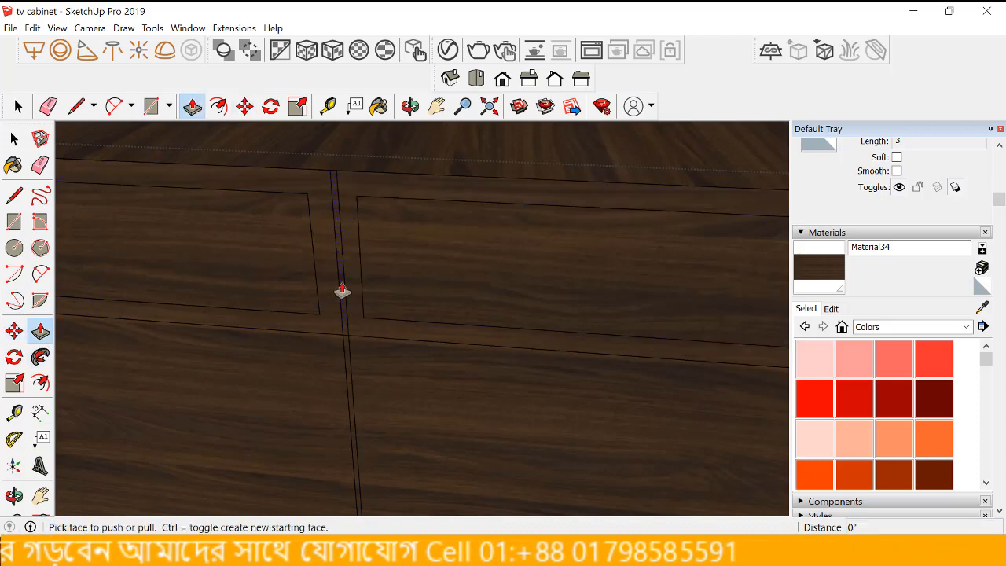
pyautogui.click(342, 291)
pyautogui.scroll(-1, 349, 265)
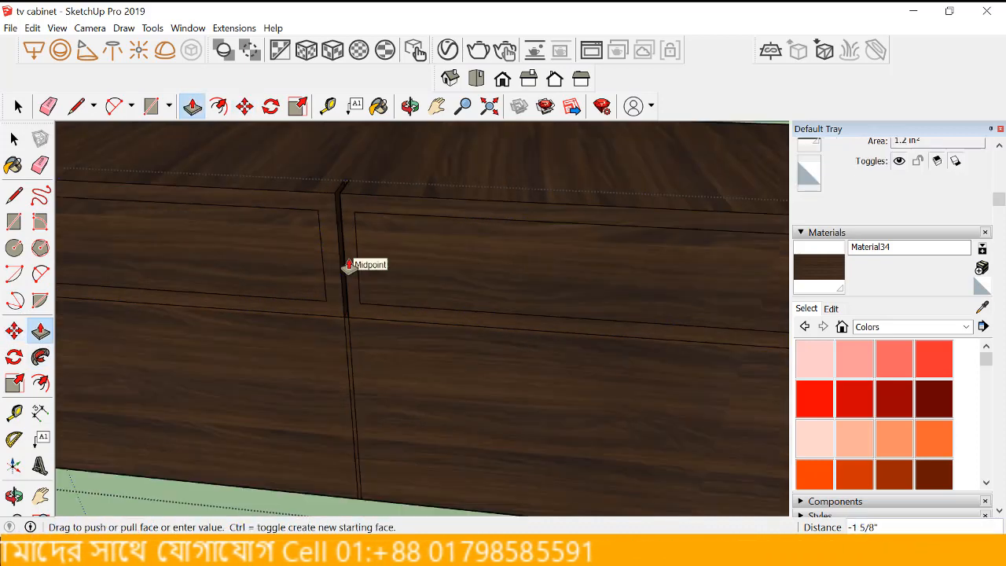
pyautogui.scroll(-5, 349, 265)
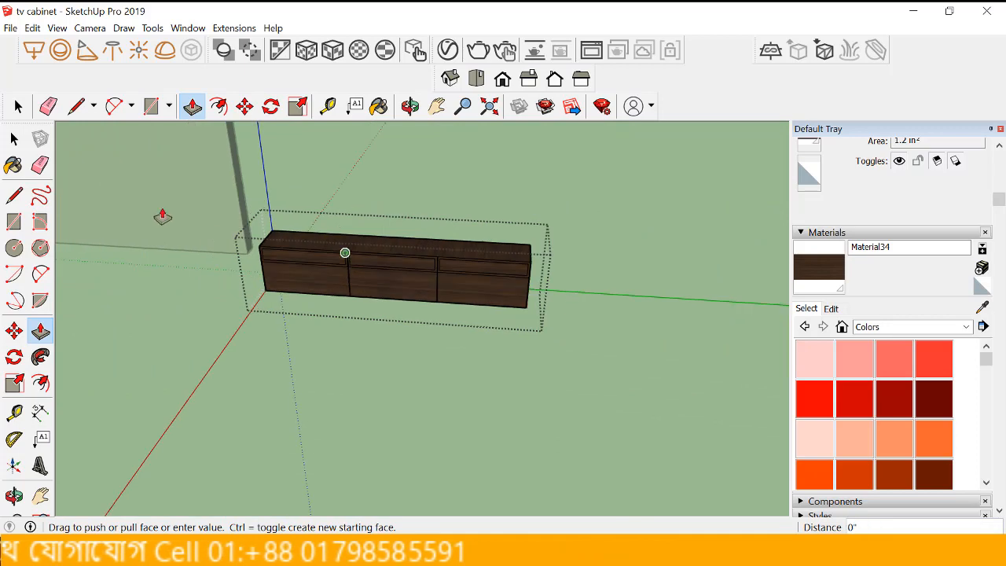
pyautogui.click(14, 140)
pyautogui.scroll(5, 361, 236)
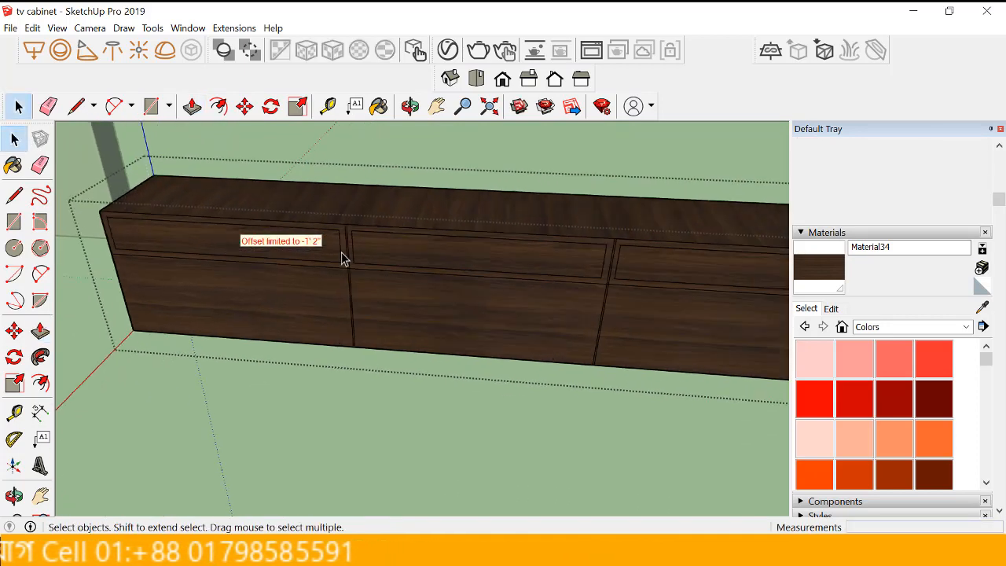
pyautogui.scroll(3, 347, 260)
pyautogui.scroll(-6, 474, 271)
pyautogui.click(269, 361)
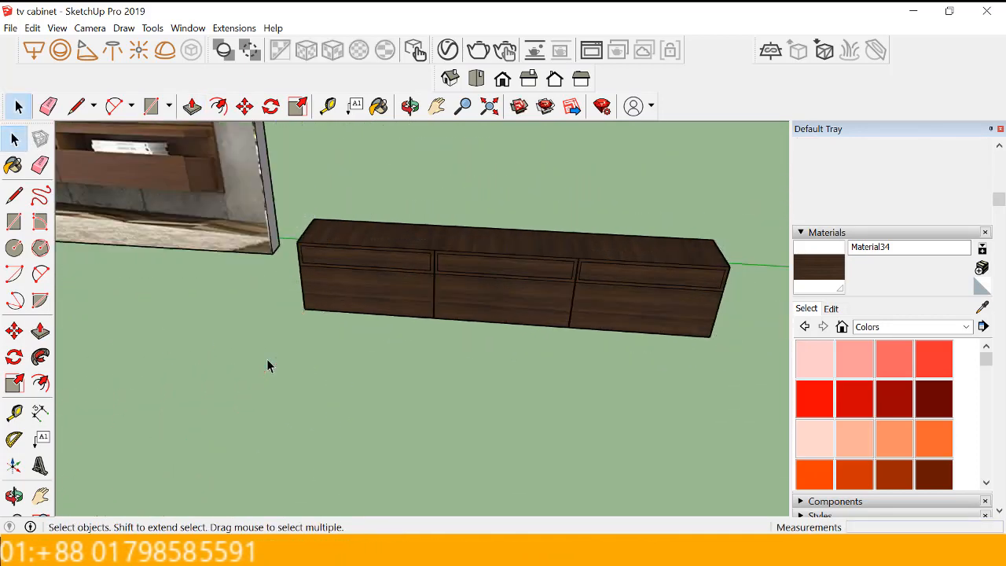
# - Compare the joints between drawer fronts and the shelf recesses in the reference picture with the modelled cabinet front
pyautogui.scroll(-2, 407, 360)
pyautogui.scroll(3, 114, 232)
pyautogui.scroll(1, 285, 249)
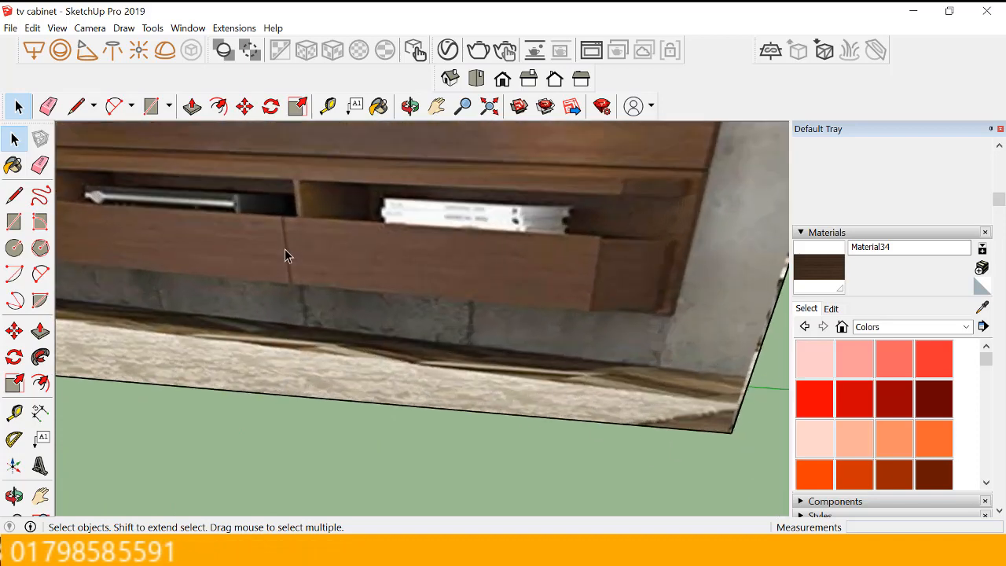
pyautogui.scroll(-1, 275, 208)
pyautogui.scroll(-4, 334, 263)
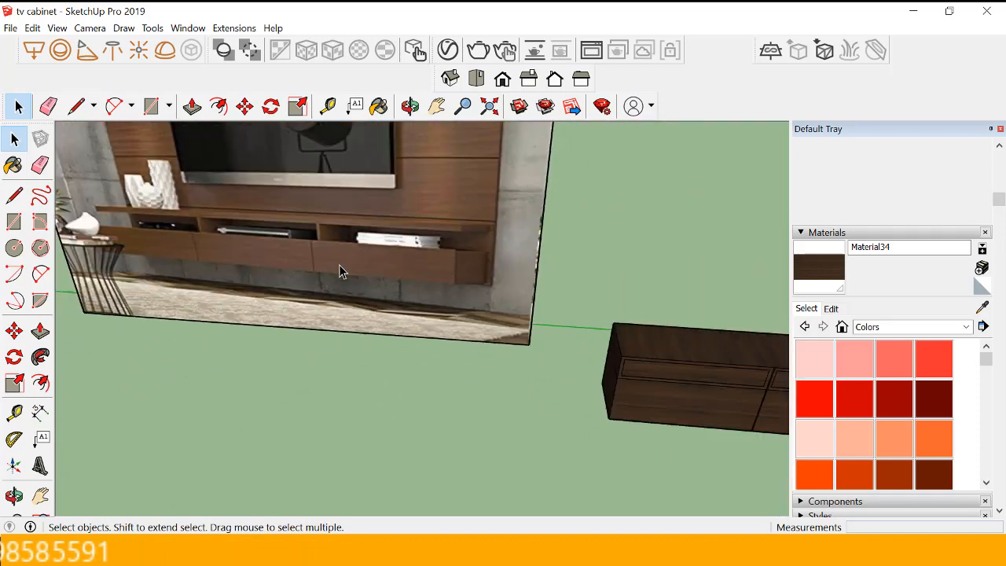
pyautogui.scroll(-2, 340, 268)
pyautogui.scroll(2, 598, 364)
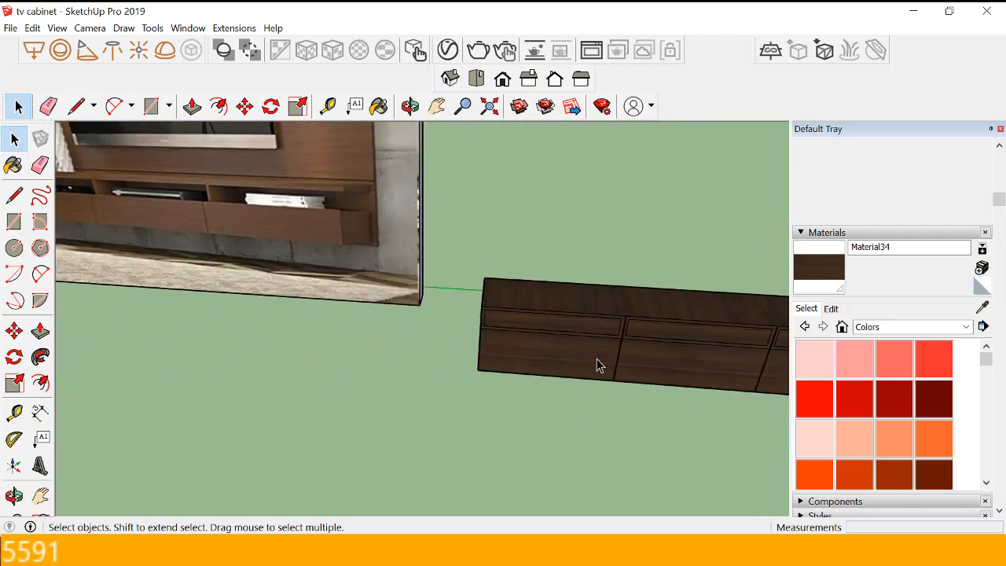
pyautogui.moveTo(590, 369); pyautogui.dragTo(568, 341, button='middle')
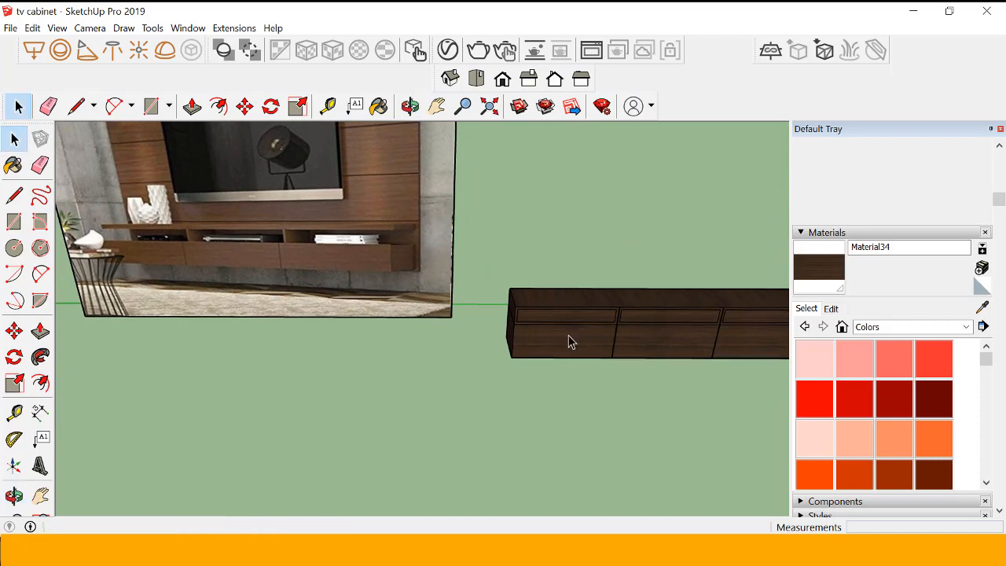
pyautogui.scroll(5, 567, 341)
pyautogui.scroll(-2, 475, 341)
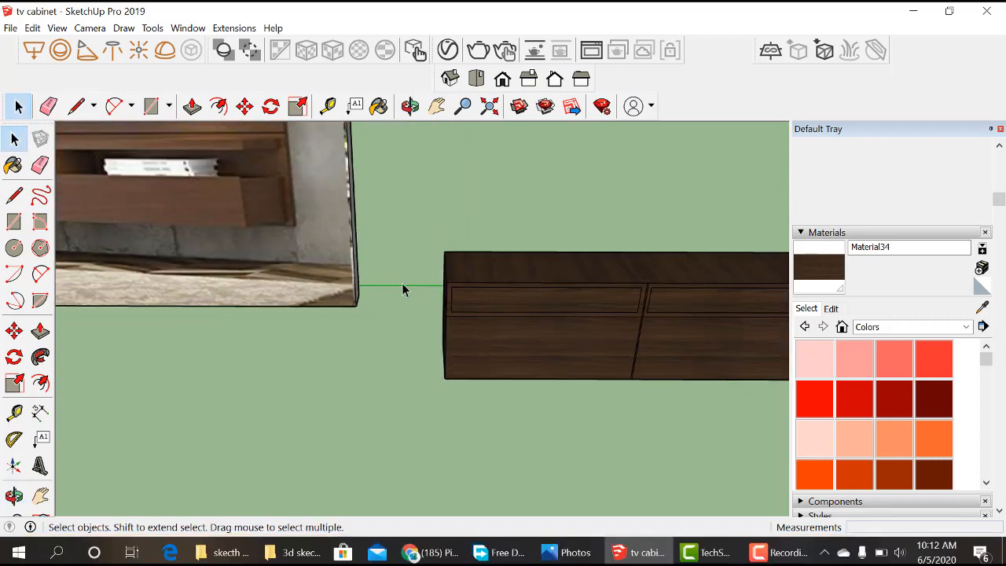
pyautogui.scroll(-2, 388, 259)
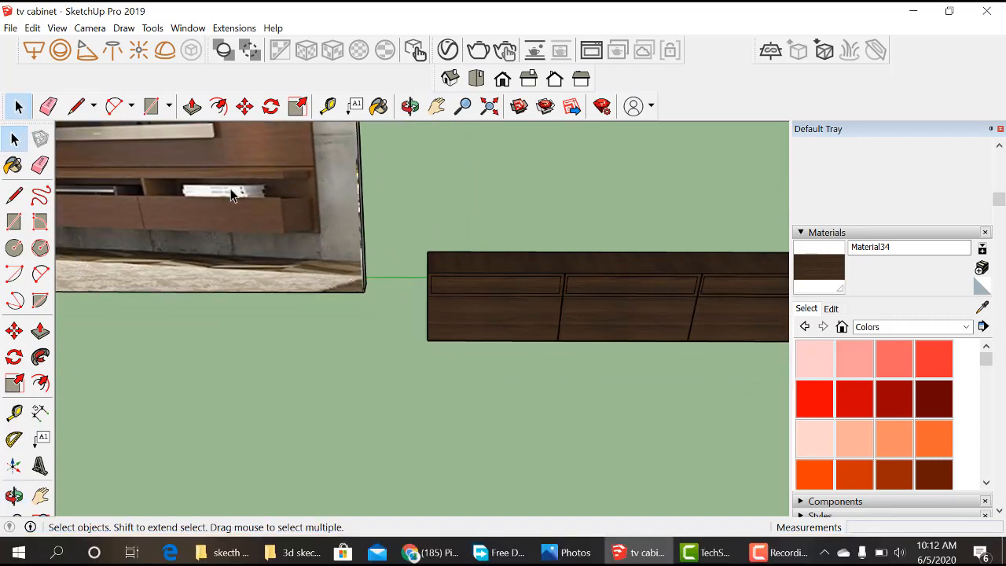
pyautogui.scroll(-2, 287, 172)
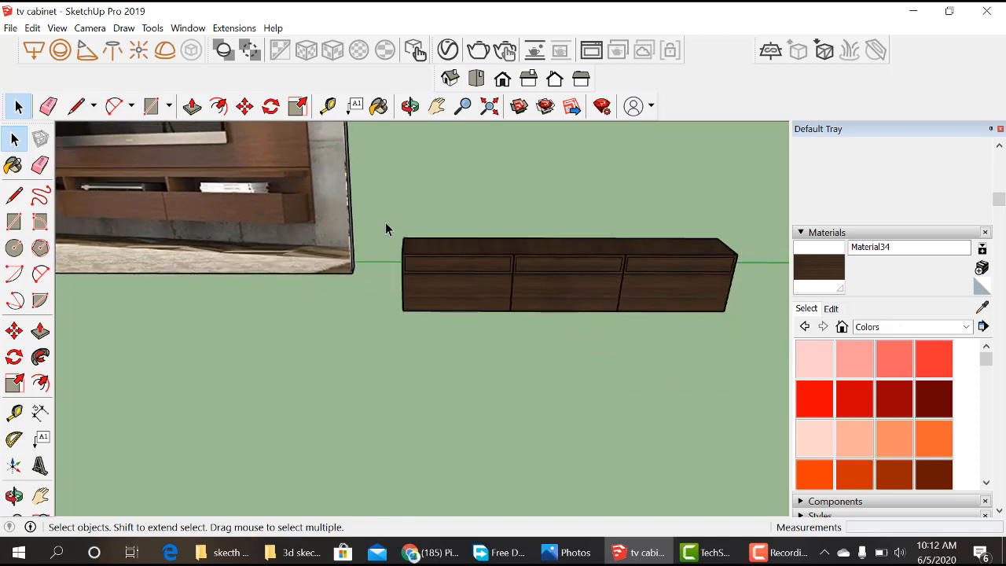
pyautogui.scroll(8, 541, 286)
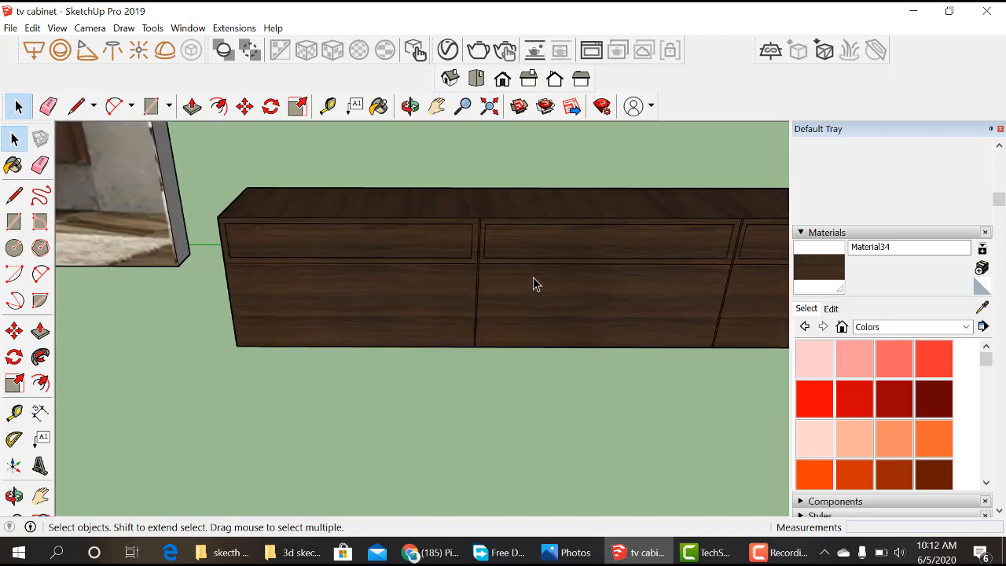
pyautogui.scroll(-4, 507, 311)
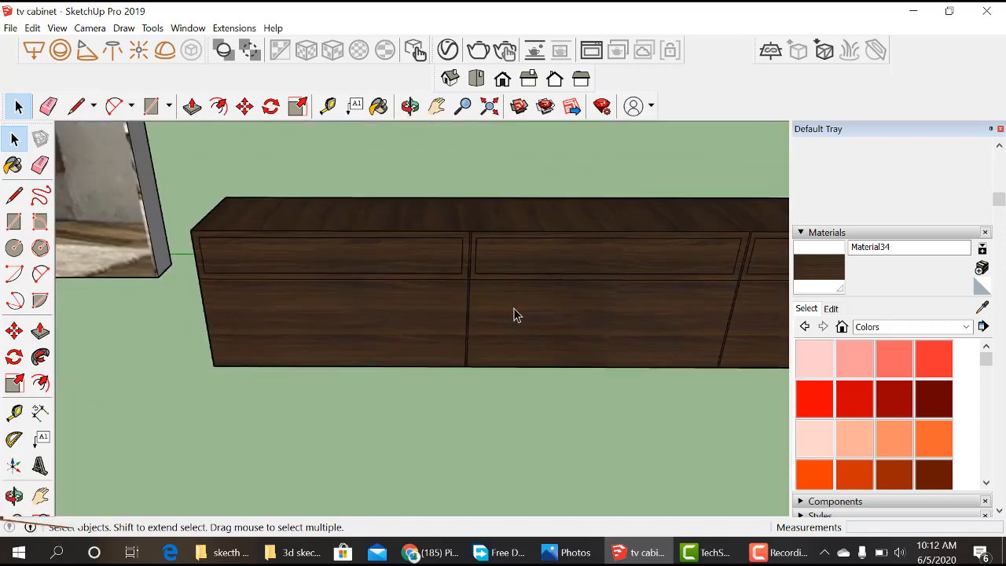
# - Push the narrow strip between the lower-left and lower-middle front panels inward by 1/2" to form a recessed gap
pyautogui.click(513, 315)
pyautogui.scroll(5, 481, 345)
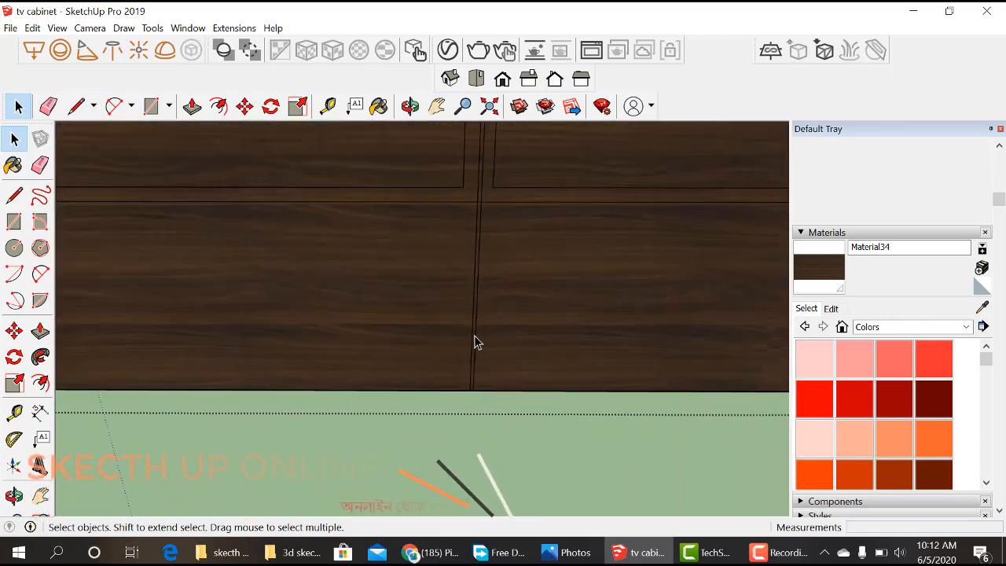
pyautogui.click(477, 342)
pyautogui.scroll(2, 477, 343)
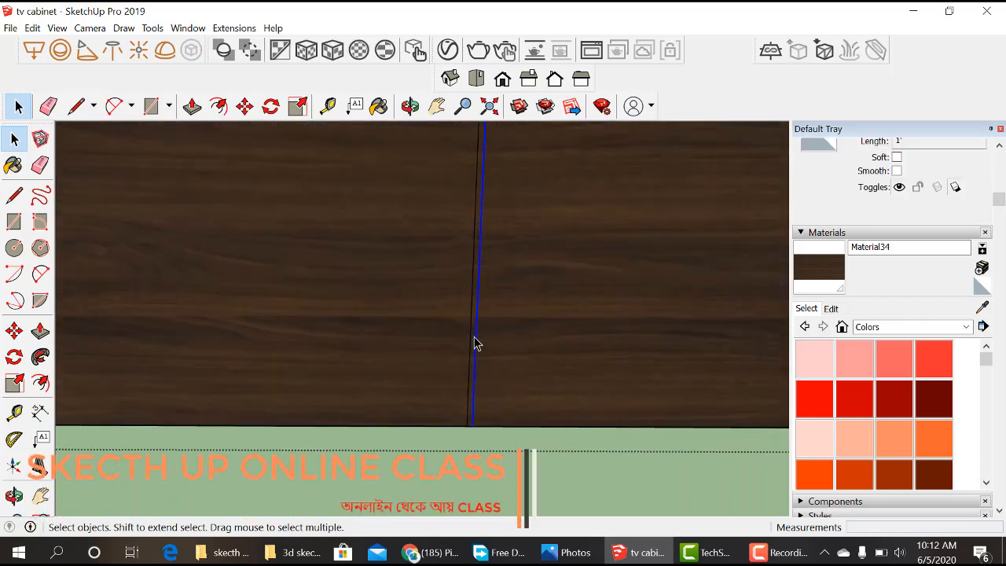
pyautogui.scroll(2, 475, 343)
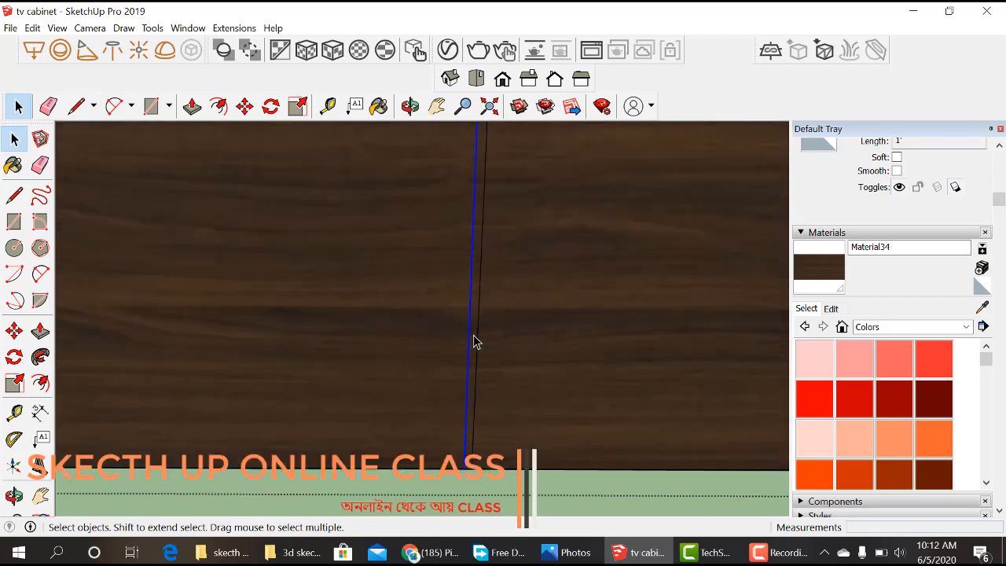
pyautogui.click(480, 340)
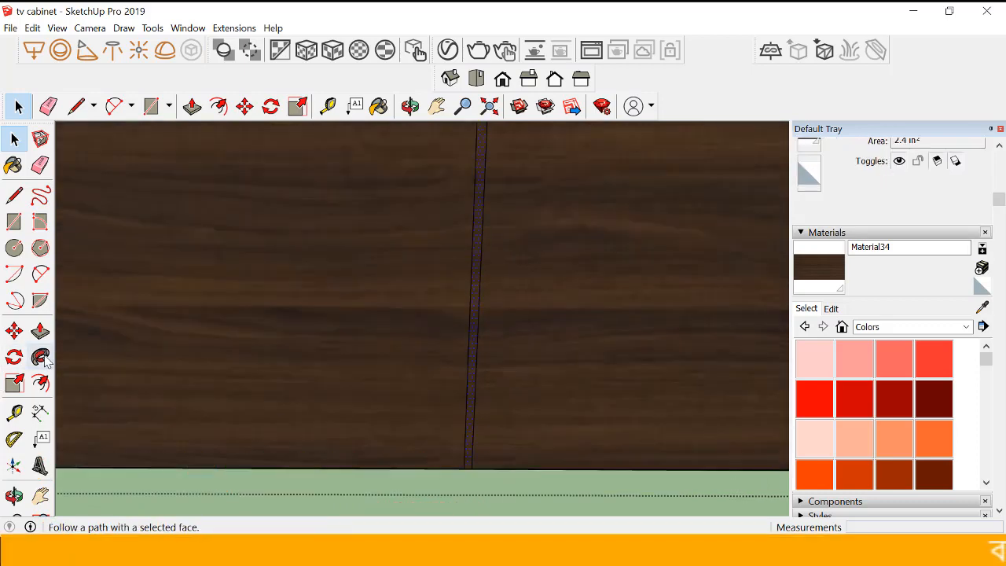
pyautogui.click(40, 331)
pyautogui.click(465, 318)
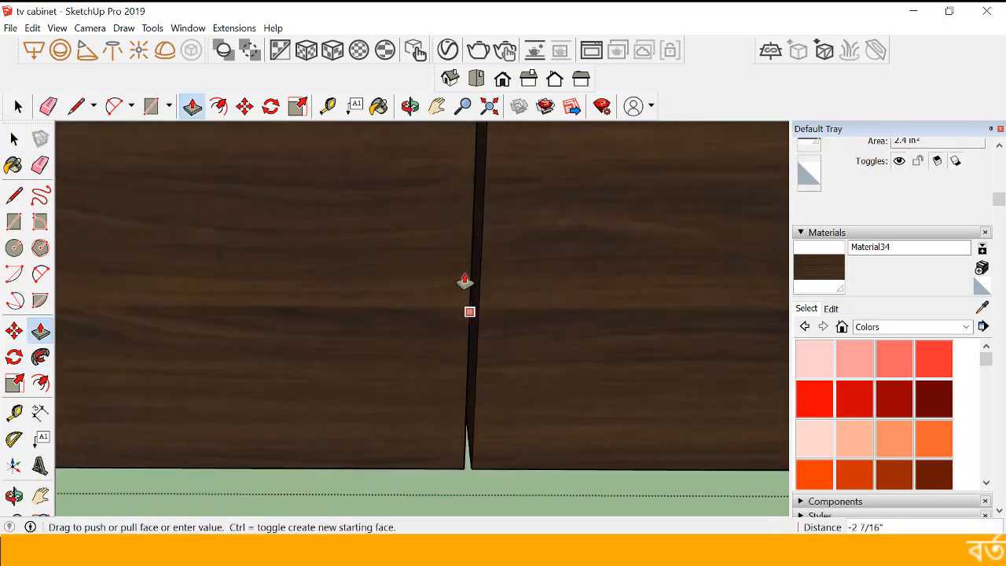
pyautogui.press('Return')
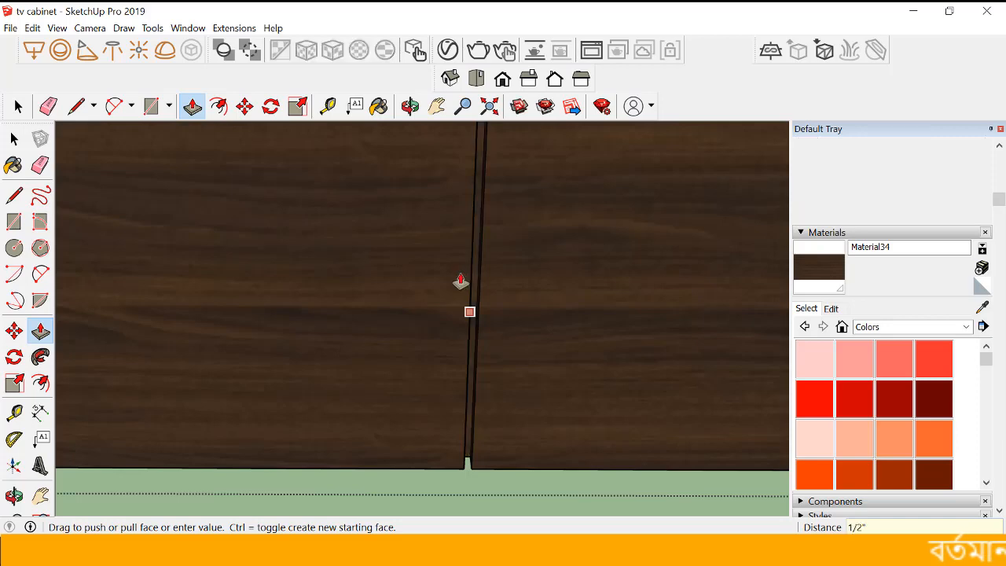
# - Push the narrow strip between the lower-middle and lower-right front panels inward by the same 1/2"
pyautogui.scroll(-5, 421, 343)
pyautogui.scroll(-3, 464, 346)
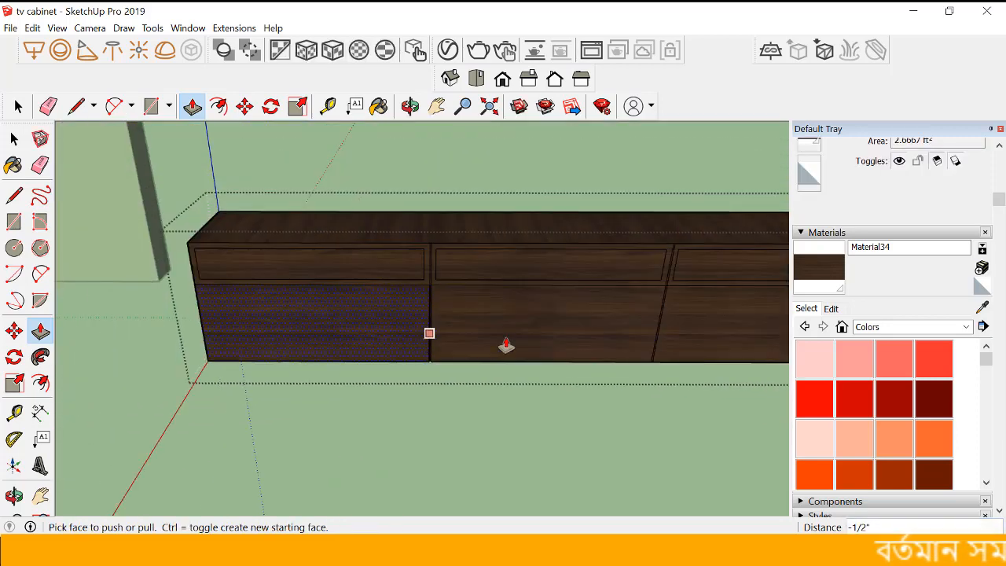
pyautogui.scroll(6, 687, 341)
pyautogui.scroll(2, 602, 318)
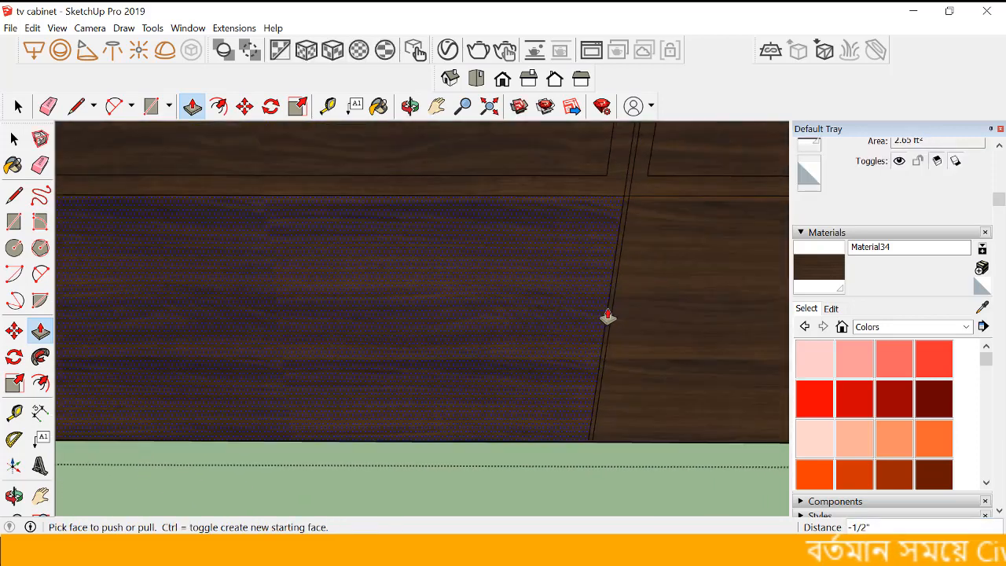
pyautogui.doubleClick(611, 314)
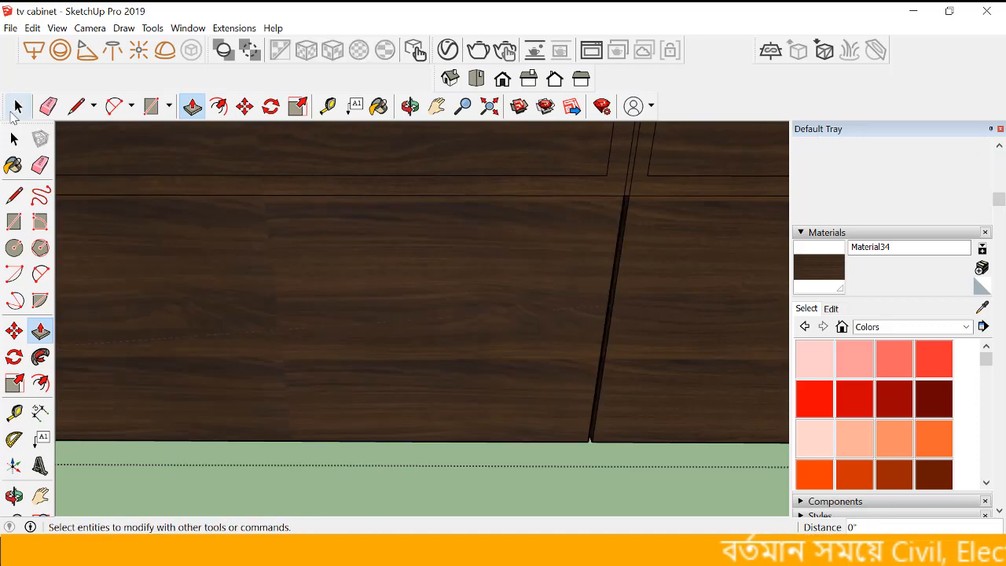
pyautogui.click(14, 138)
# - Delete the short outer vertical edge of the upper-right inset frame, next to the cabinet's right end
pyautogui.scroll(-5, 498, 326)
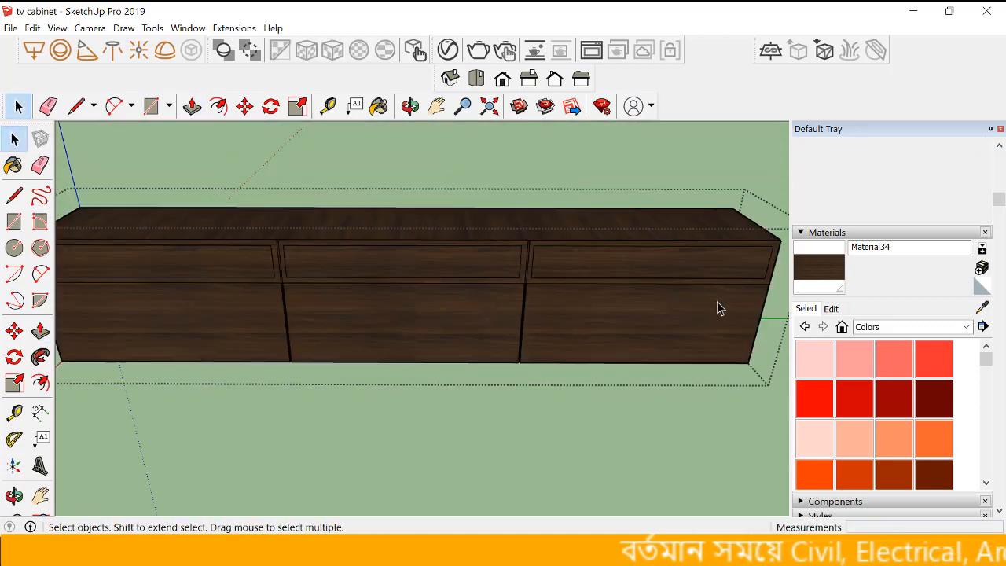
pyautogui.scroll(3, 717, 303)
pyautogui.scroll(-3, 708, 299)
pyautogui.scroll(5, 662, 306)
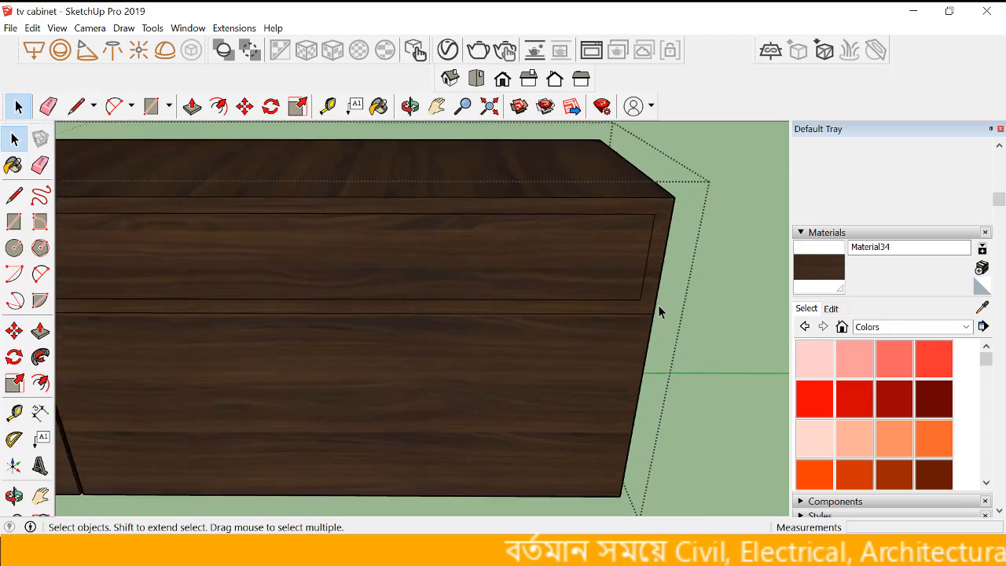
pyautogui.click(634, 290)
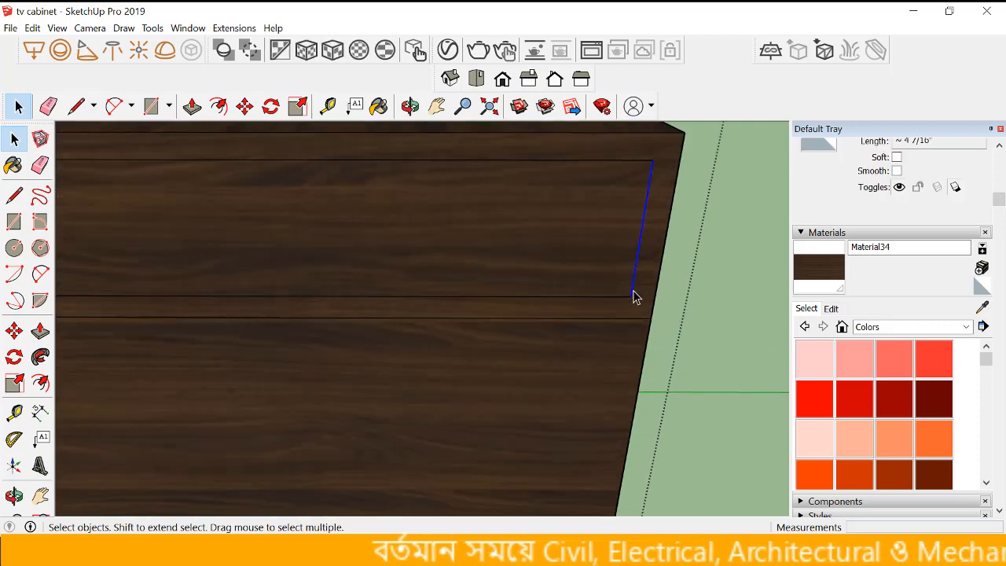
pyautogui.press('Delete')
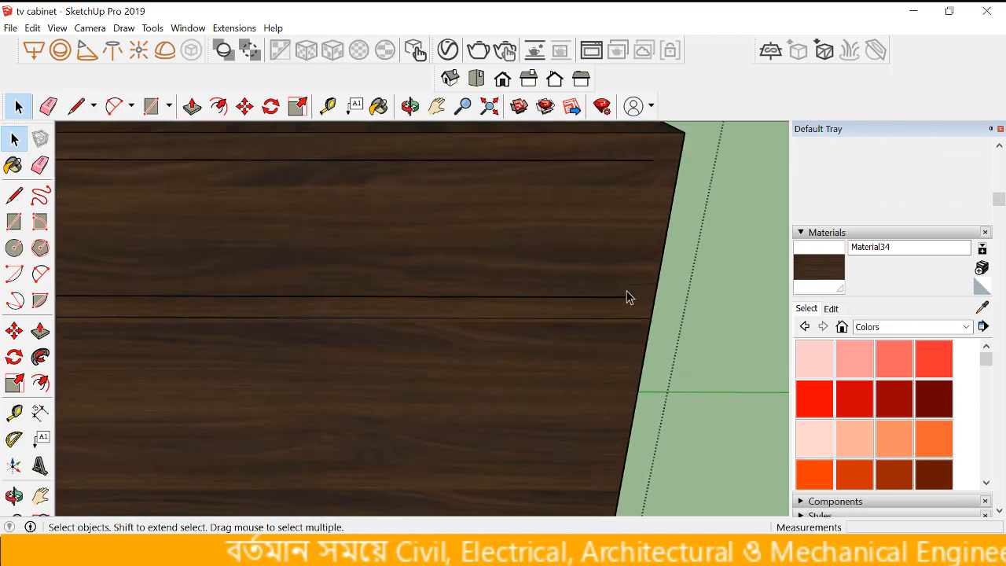
# - Extend the upper-right frame's top edge with lines about 13/16" to the cabinet's right end and about 9/16" to the divider gap
pyautogui.click(15, 195)
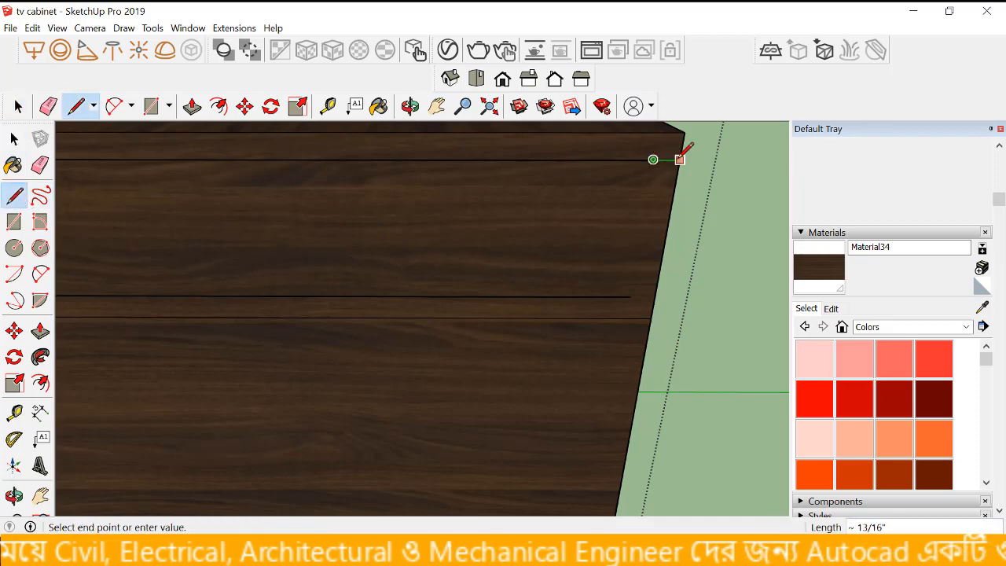
pyautogui.scroll(-3, 809, 224)
pyautogui.scroll(-5, 742, 209)
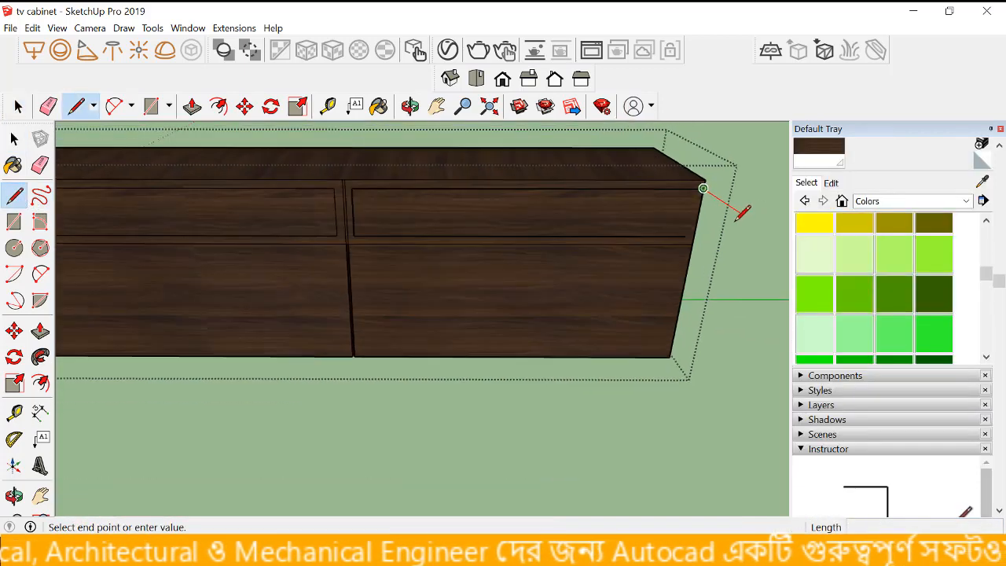
pyautogui.scroll(-1, 393, 161)
pyautogui.scroll(6, 315, 165)
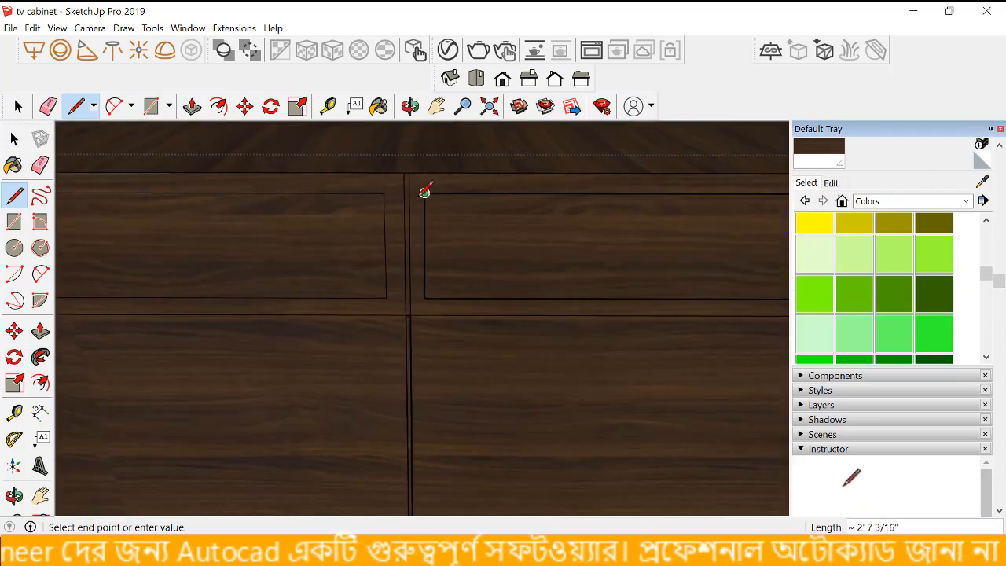
pyautogui.click(425, 192)
pyautogui.press('Escape')
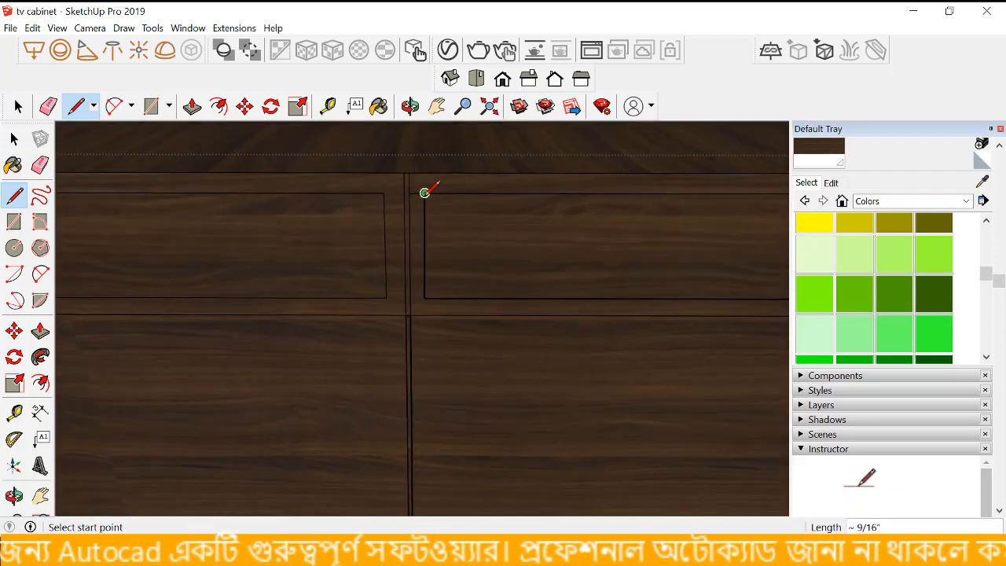
pyautogui.click(14, 139)
# - Compare the open-ended shelf in the reference picture with the upper-right section of the modelled cabinet front
pyautogui.scroll(-6, 695, 424)
pyautogui.scroll(-8, 681, 385)
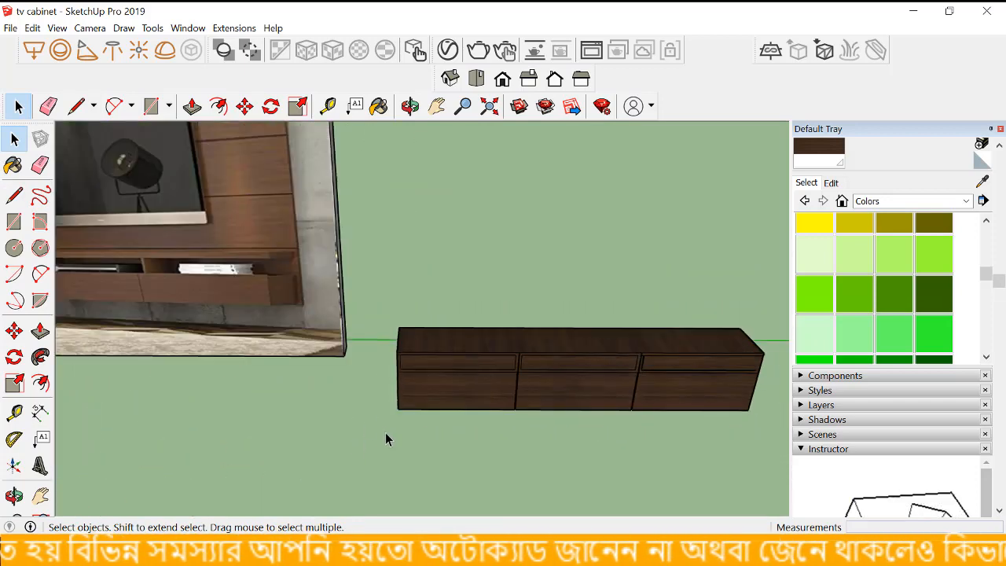
pyautogui.scroll(3, 640, 389)
pyautogui.scroll(4, 645, 393)
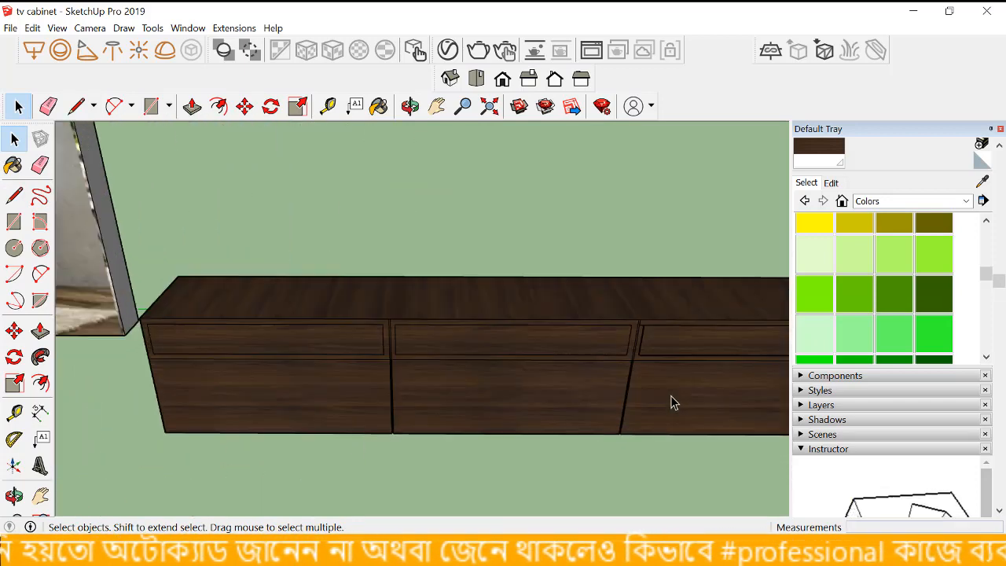
pyautogui.scroll(-3, 589, 351)
pyautogui.scroll(1, 647, 375)
pyautogui.scroll(4, 624, 333)
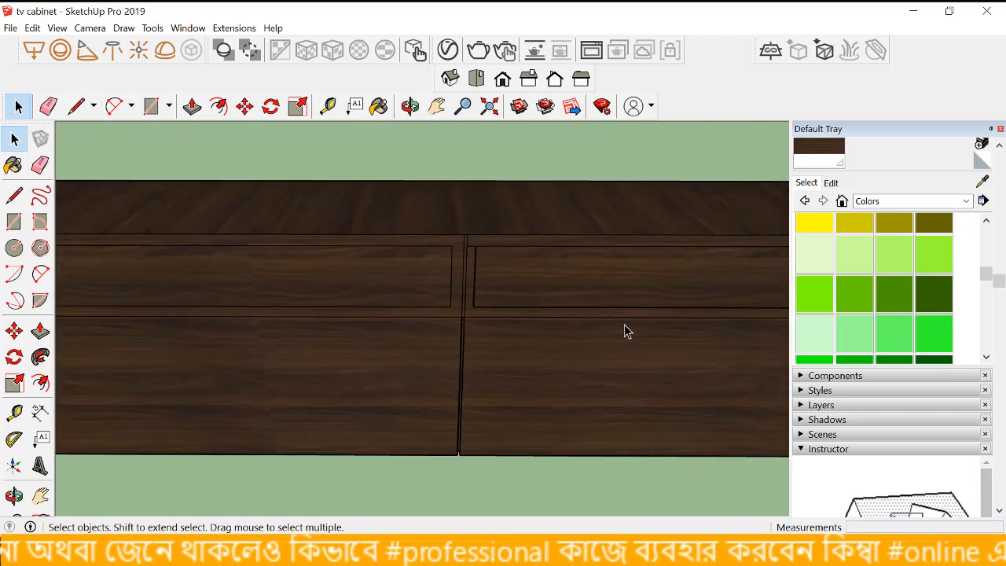
pyautogui.scroll(-1, 584, 310)
pyautogui.scroll(3, 584, 305)
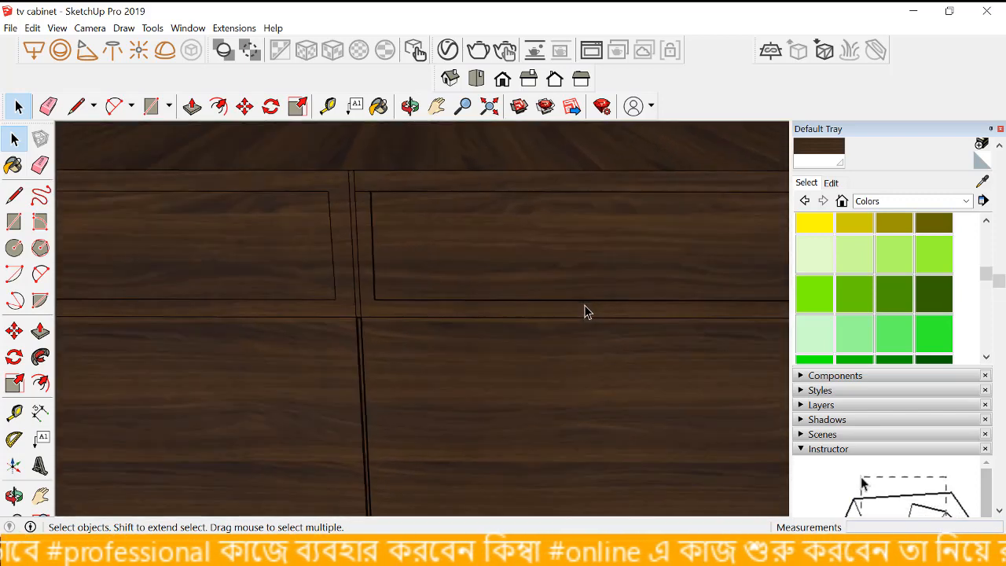
# - Inside the cabinet group, delete the bottom and left edges of the upper-right inset frame
pyautogui.doubleClick(579, 306)
pyautogui.click(572, 300)
pyautogui.click(573, 299)
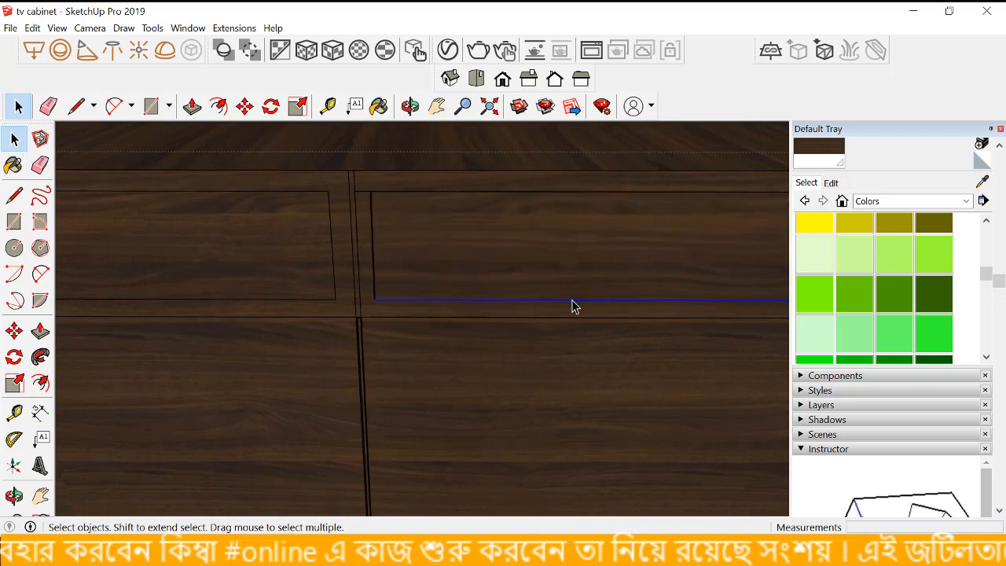
pyautogui.press('Delete')
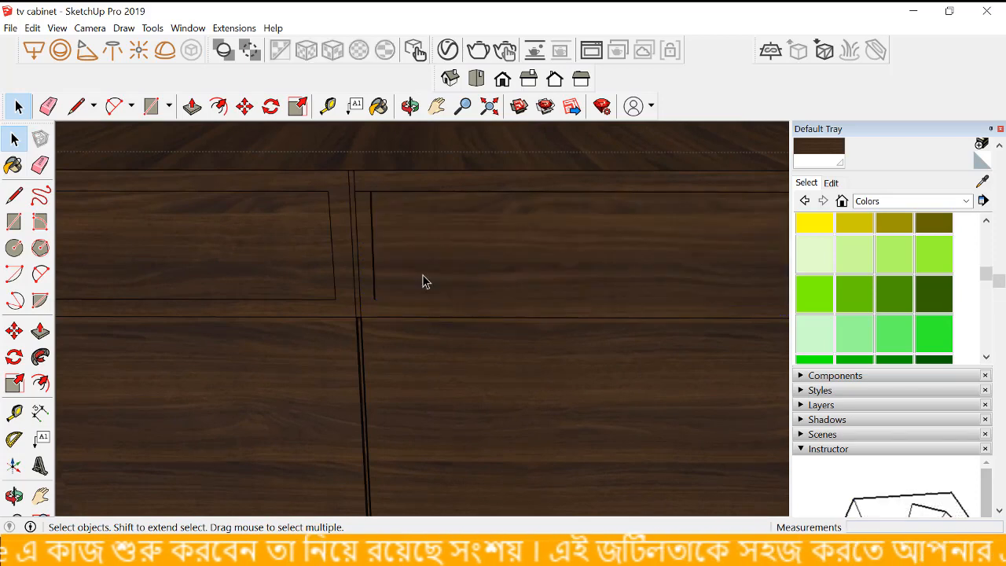
pyautogui.click(375, 271)
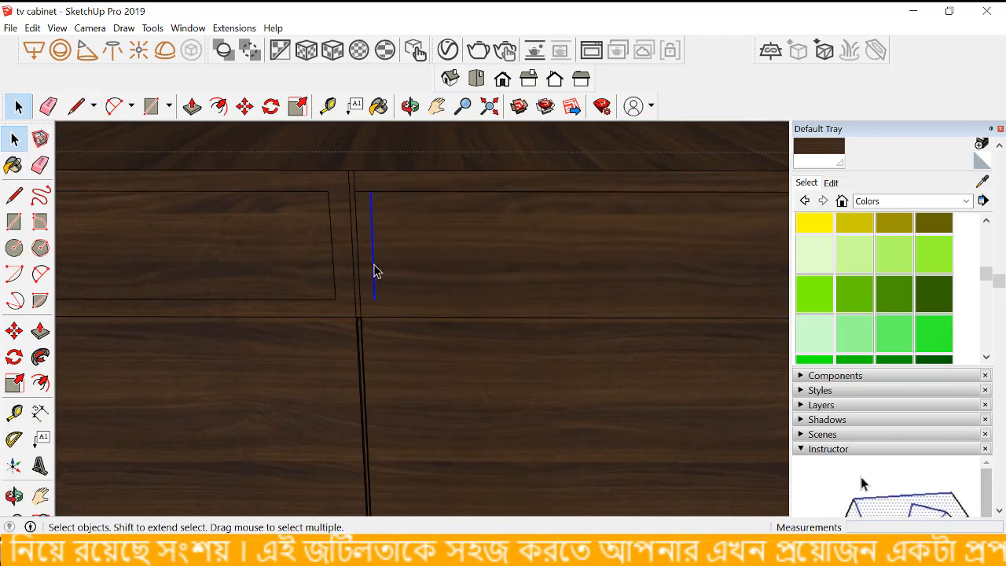
# - Push the upper-right front face inward by 1' to hollow out an open-ended shelf beneath the top board
pyautogui.scroll(-5, 374, 272)
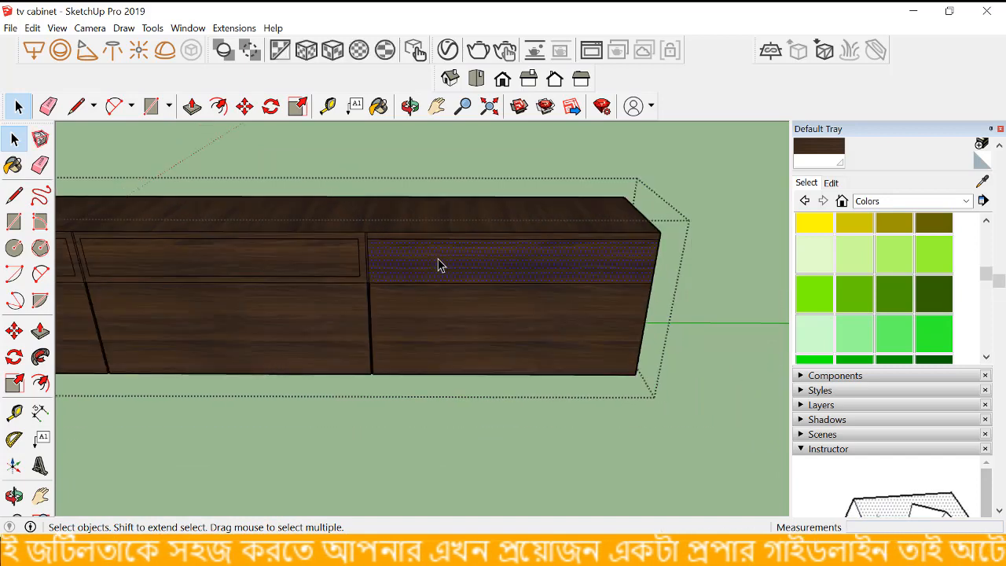
pyautogui.scroll(2, 439, 265)
pyautogui.click(40, 331)
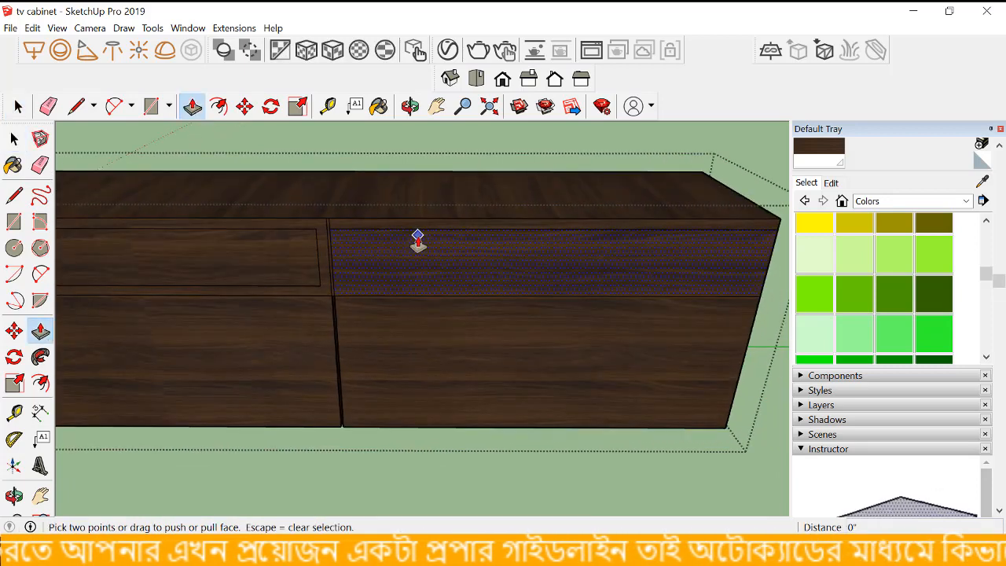
pyautogui.moveTo(416, 248); pyautogui.dragTo(406, 215)
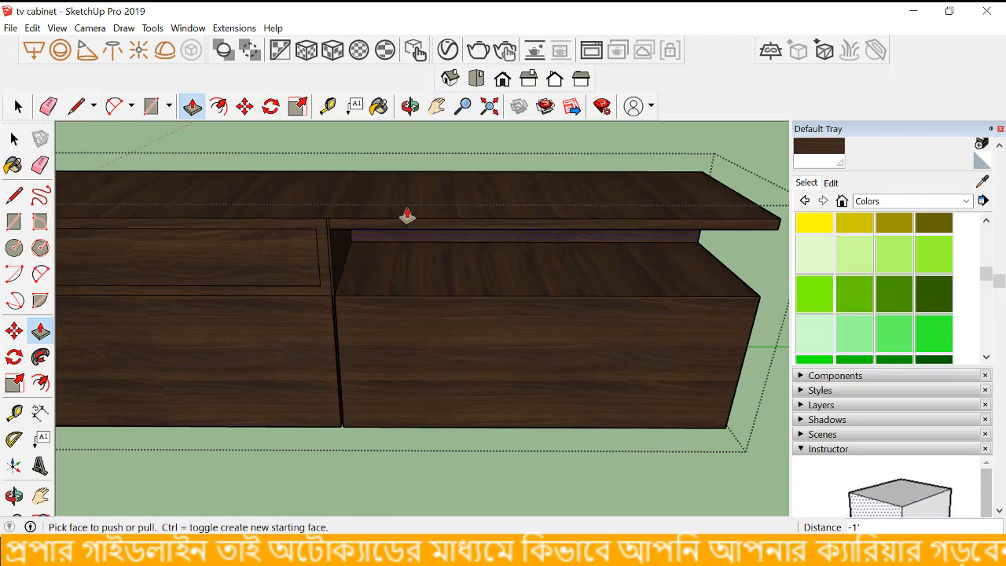
pyautogui.click(13, 138)
# - Compare the new open shelf at the cabinet's right end with the shelf compartments and divider in the reference picture
pyautogui.scroll(-3, 553, 425)
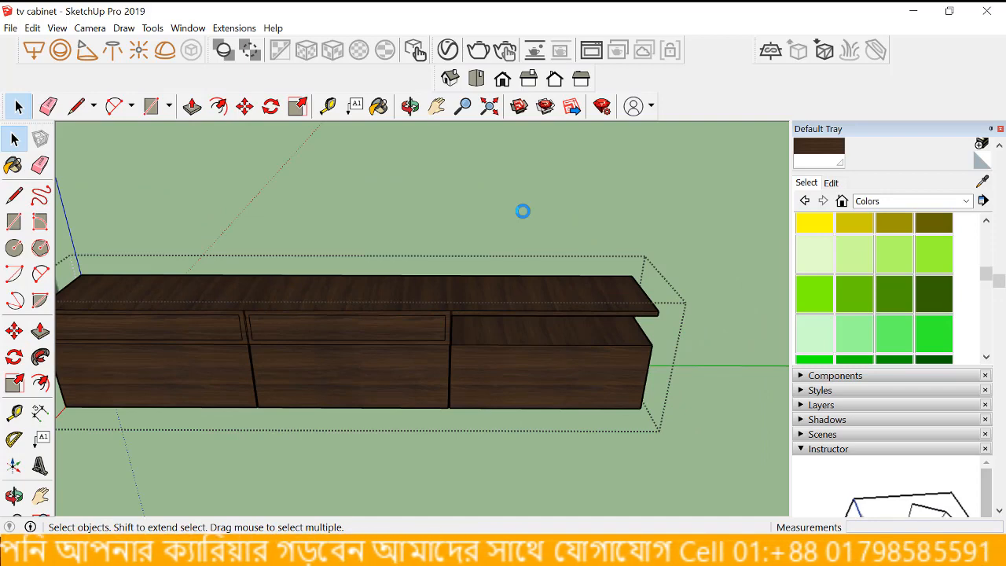
pyautogui.scroll(-4, 541, 228)
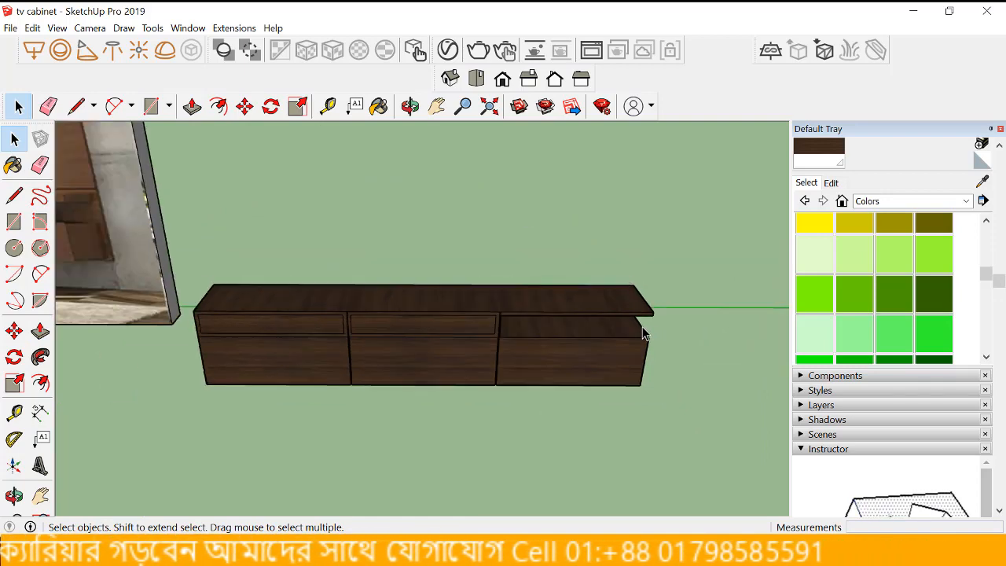
pyautogui.scroll(2, 301, 258)
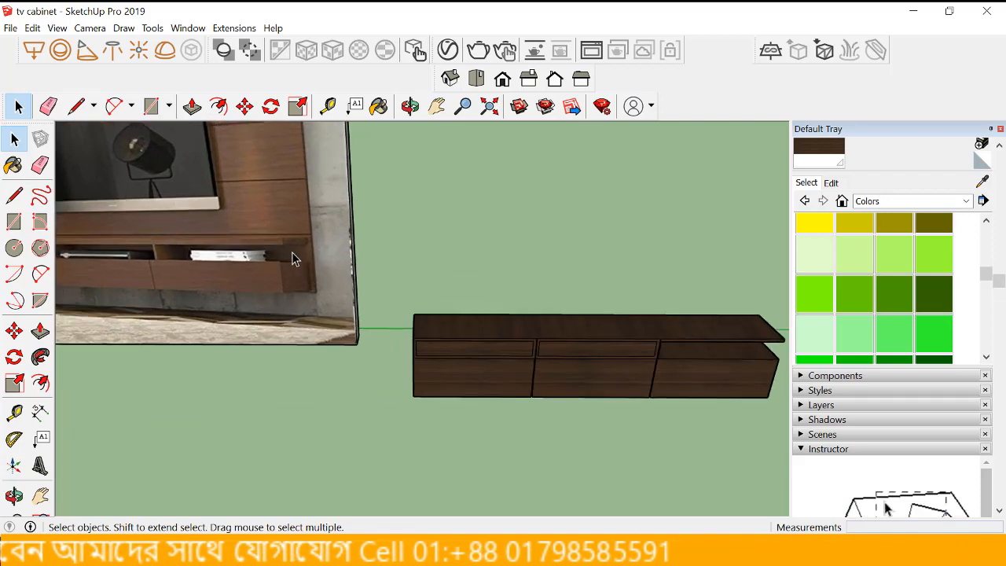
pyautogui.scroll(-2, 292, 250)
pyautogui.scroll(5, 500, 321)
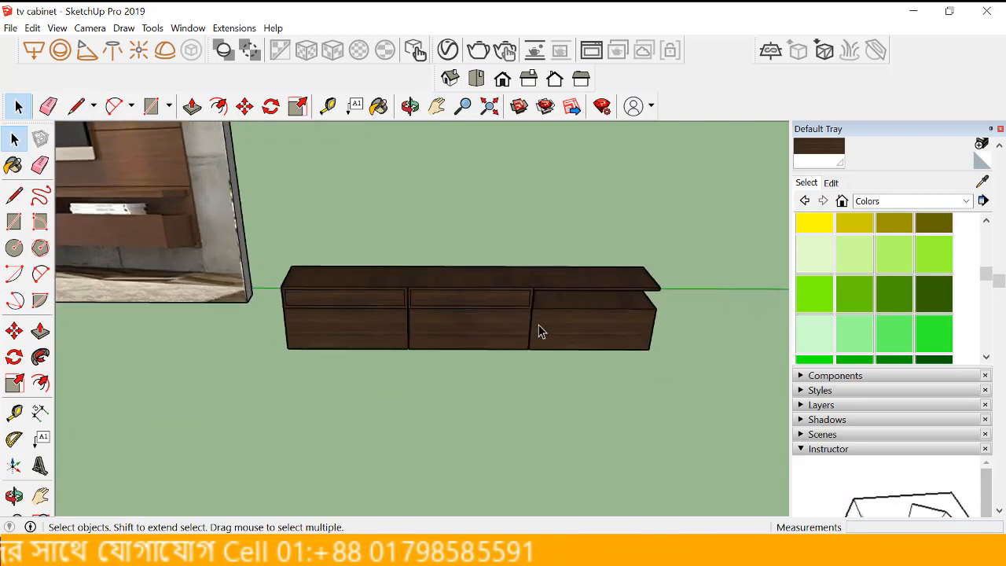
pyautogui.scroll(4, 567, 305)
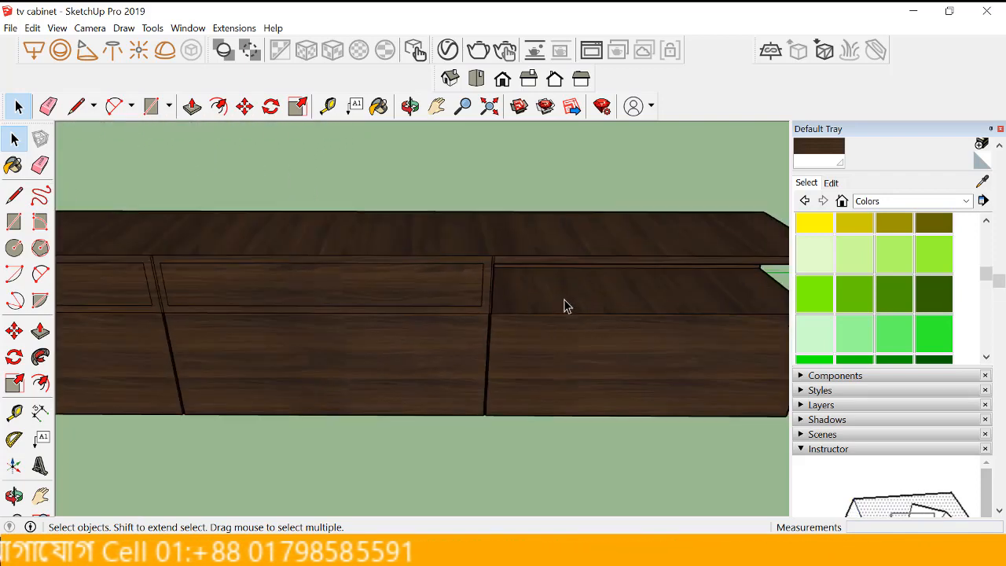
pyautogui.moveTo(580, 294); pyautogui.dragTo(553, 270, button='middle')
pyautogui.scroll(-7, 556, 270)
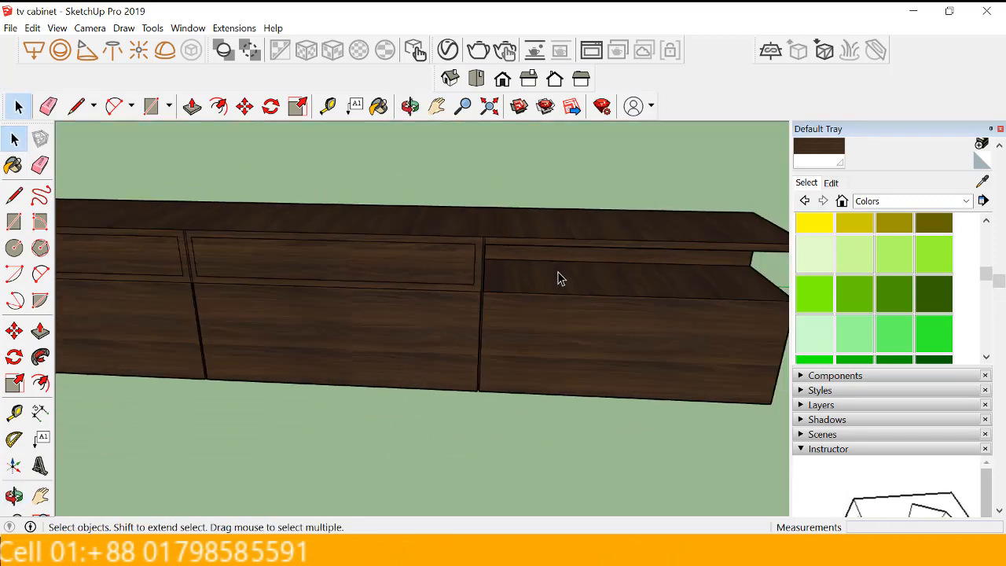
pyautogui.scroll(2, 219, 203)
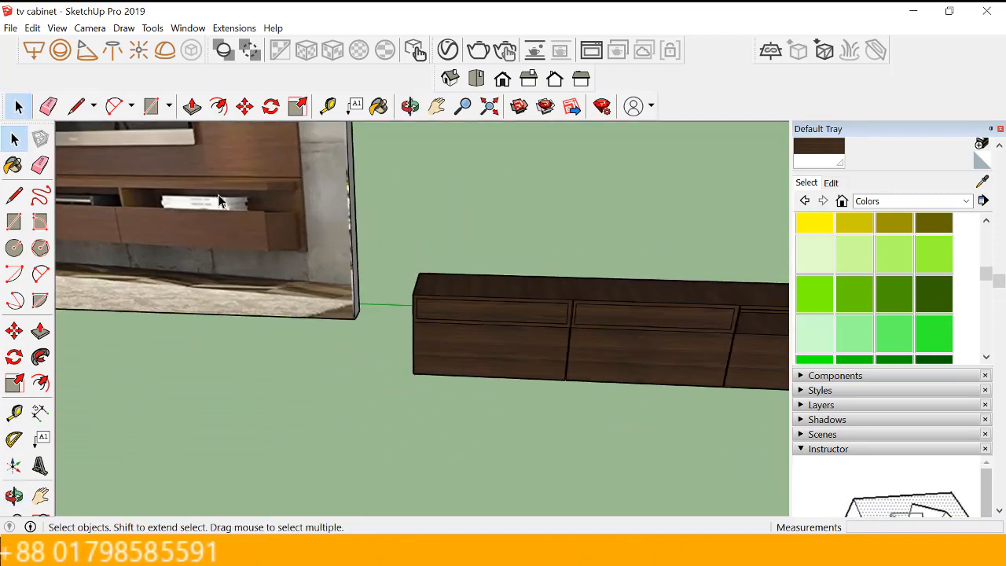
pyautogui.scroll(-1, 250, 208)
pyautogui.moveTo(250, 209)
pyautogui.mouseDown(button='middle')
pyautogui.moveTo(250, 142)
pyautogui.moveTo(180, 151)
pyautogui.moveTo(240, 207)
pyautogui.mouseUp(button='middle')
pyautogui.scroll(3, 248, 216)
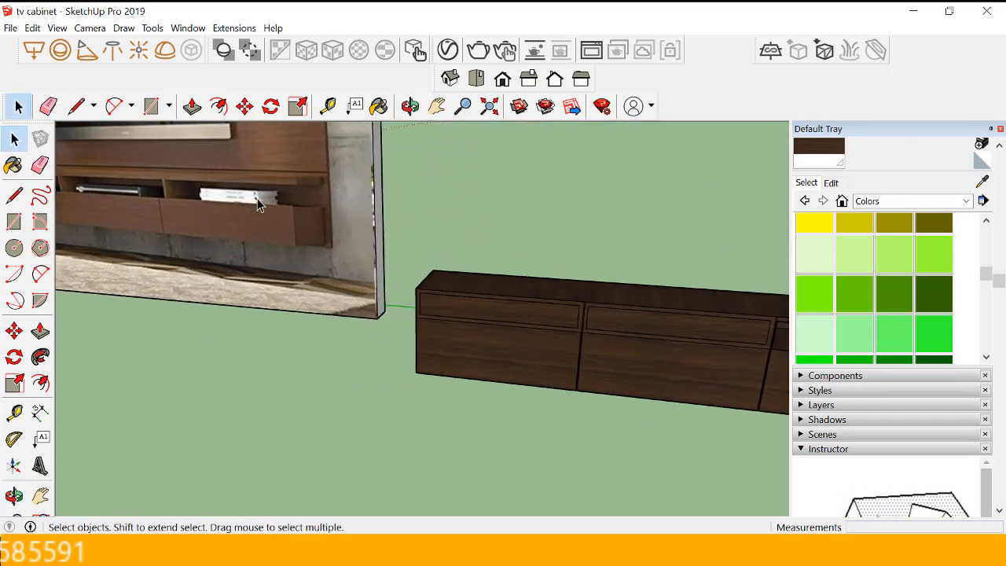
# - Inside the cabinet group, extend the middle inset frame's top edge to the divider beside the hollowed shelf and erase the excess across the gap
pyautogui.scroll(-2, 259, 203)
pyautogui.scroll(3, 166, 207)
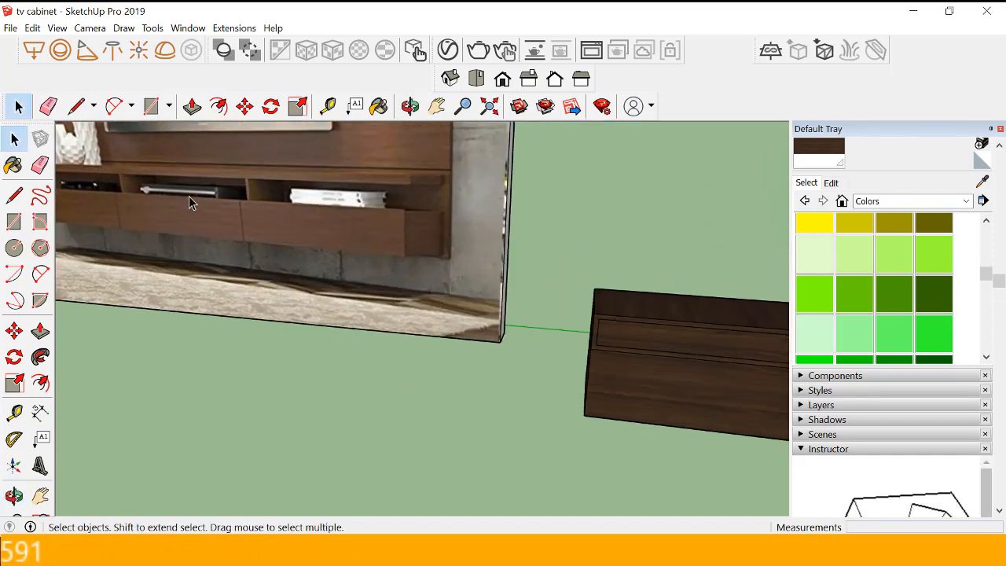
pyautogui.scroll(-3, 207, 197)
pyautogui.scroll(4, 539, 287)
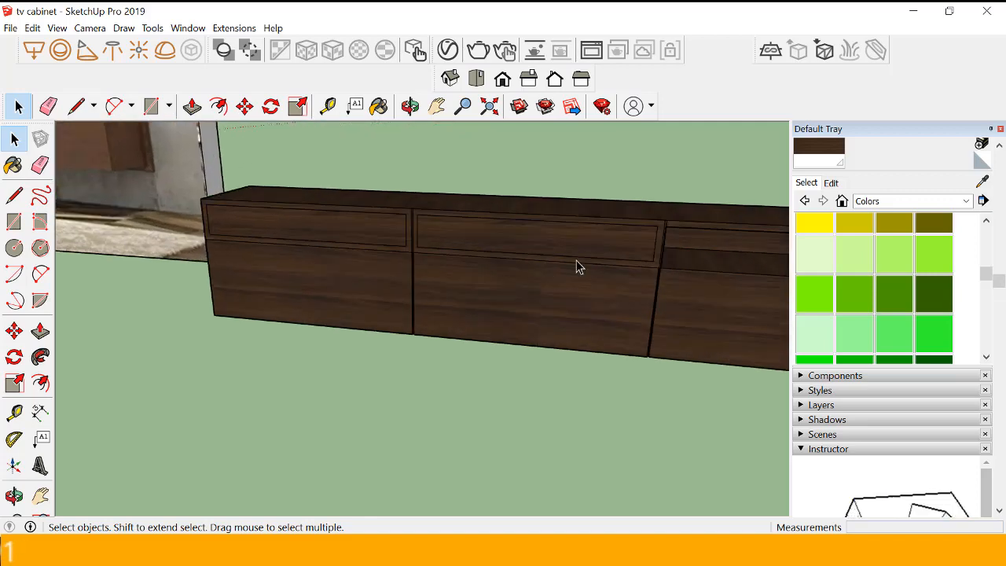
pyautogui.doubleClick(578, 252)
pyautogui.click(578, 253)
pyautogui.scroll(5, 647, 240)
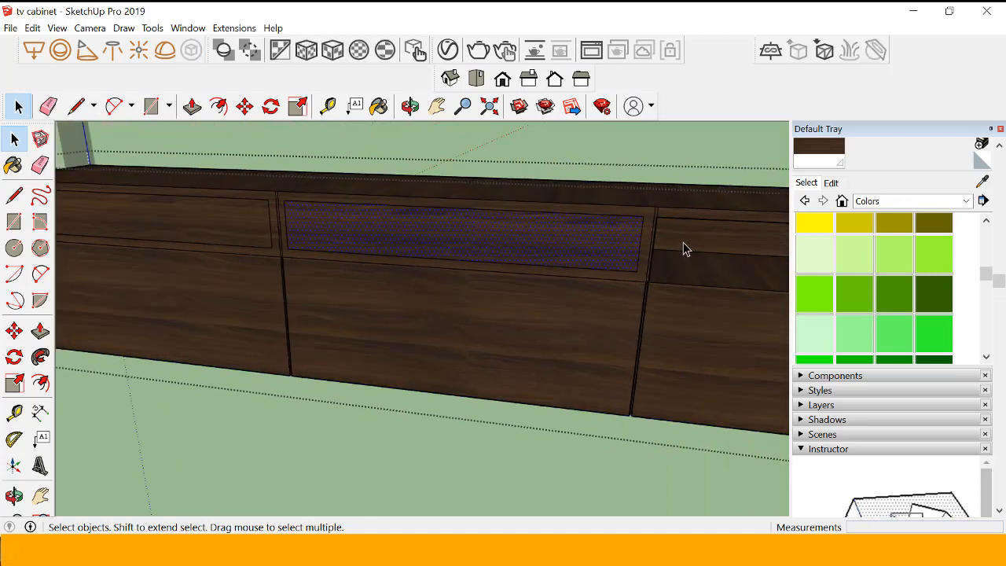
pyautogui.click(14, 196)
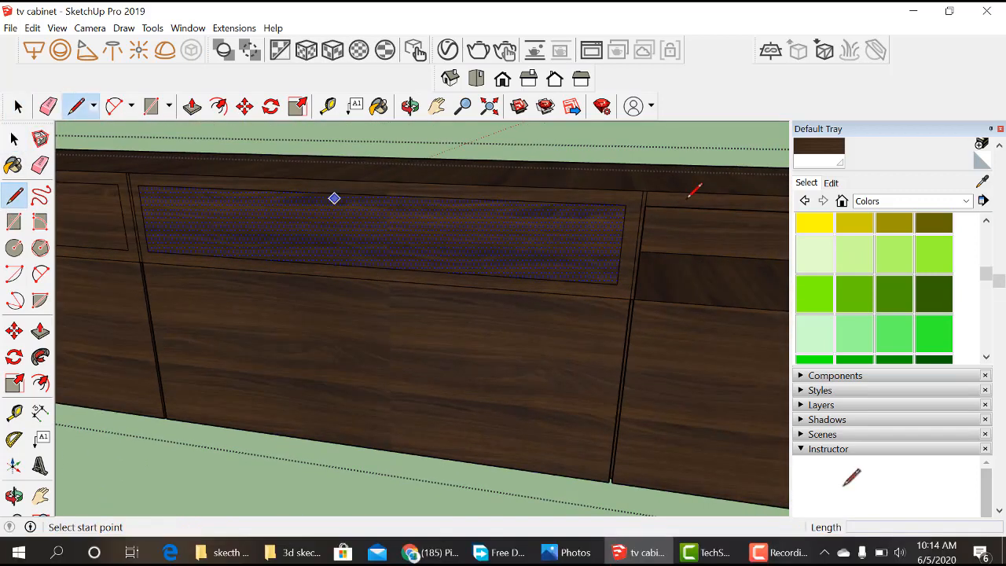
pyautogui.scroll(3, 710, 201)
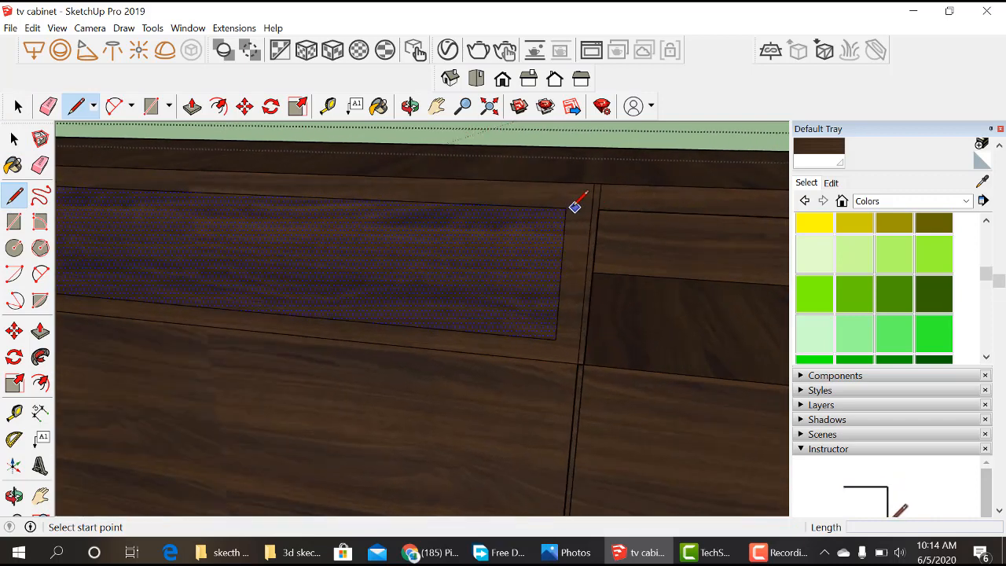
pyautogui.click(567, 206)
pyautogui.click(600, 208)
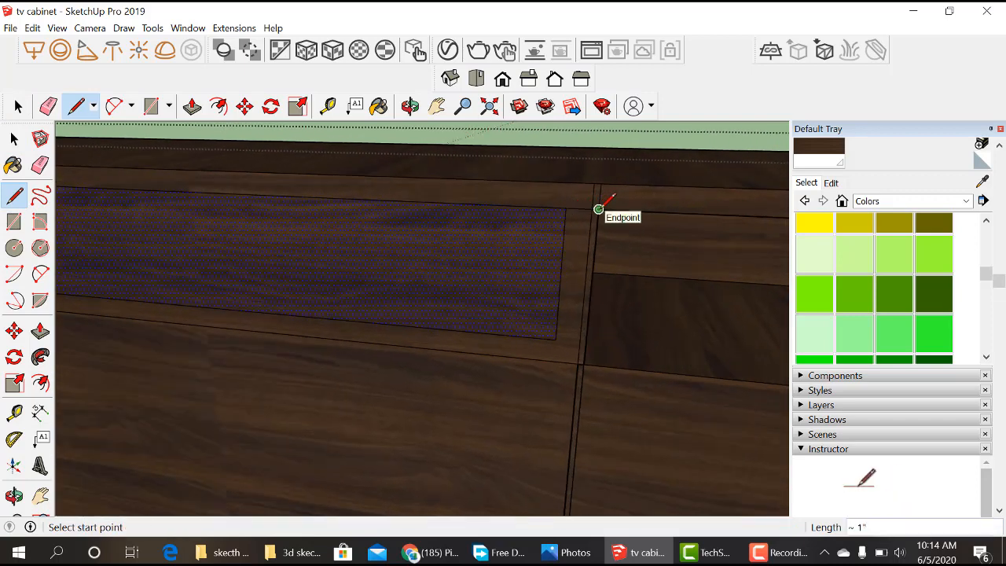
pyautogui.scroll(3, 636, 211)
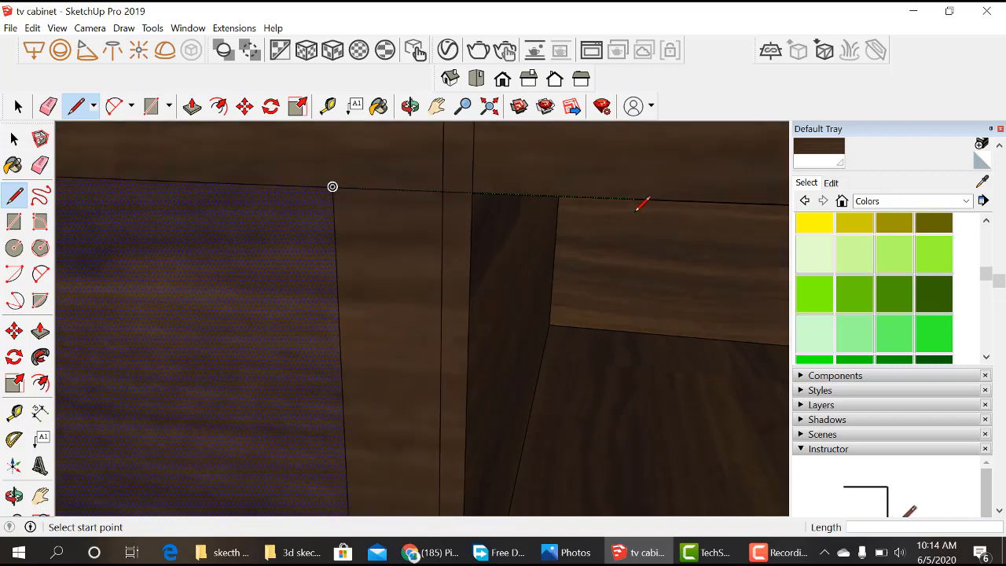
pyautogui.scroll(-4, 636, 211)
pyautogui.press('e')
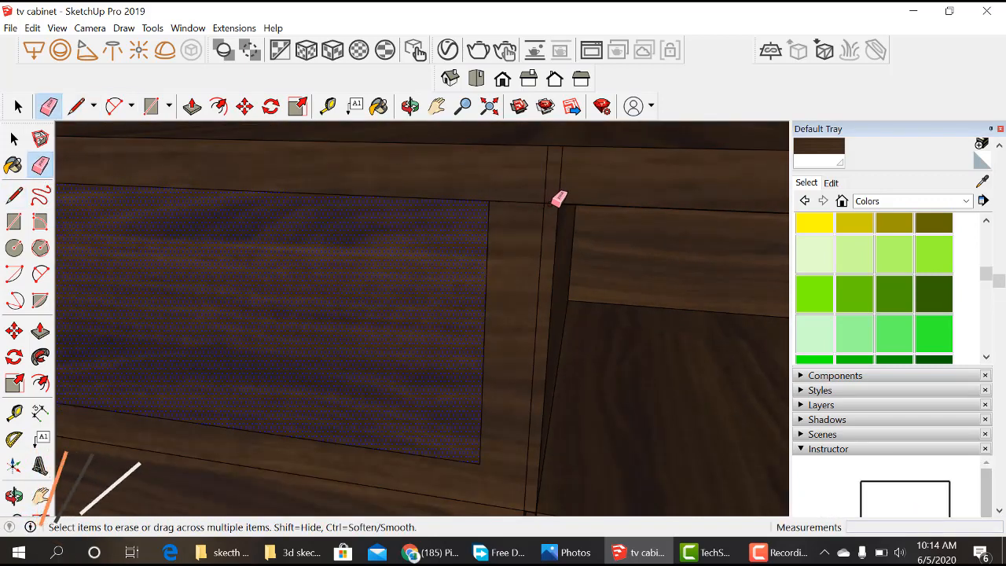
pyautogui.scroll(-2, 574, 197)
pyautogui.scroll(-4, 620, 198)
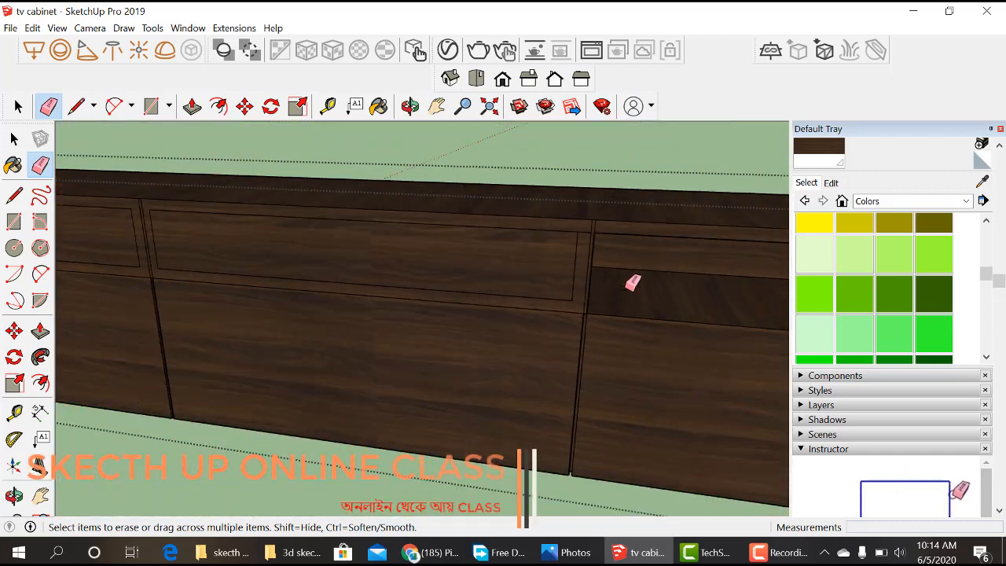
# - Extend the top edges of the left and middle inset frames to the gap between them and to the cabinet's left end
pyautogui.scroll(-2, 223, 262)
pyautogui.scroll(6, 304, 228)
pyautogui.scroll(-3, 328, 241)
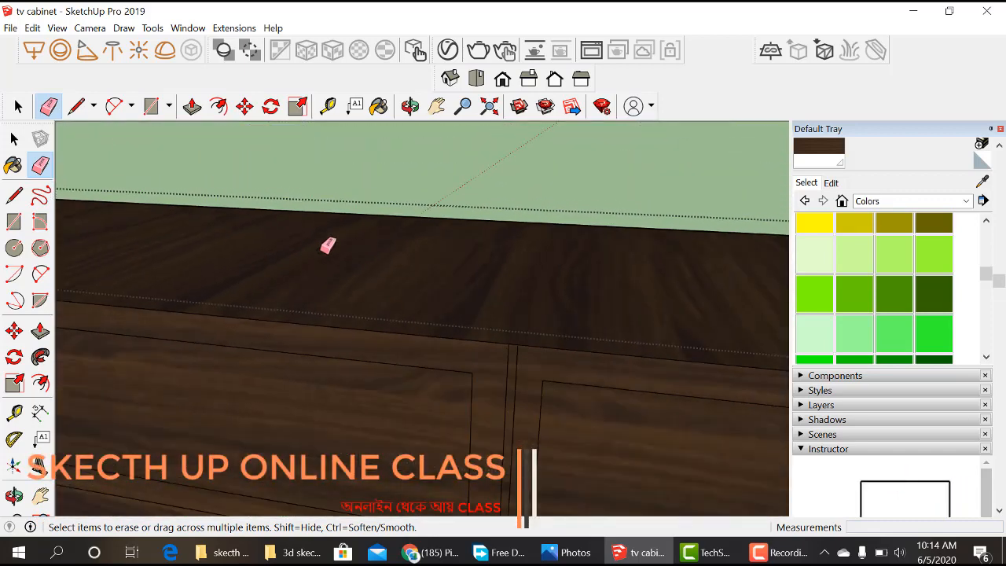
pyautogui.scroll(2, 542, 462)
pyautogui.click(14, 195)
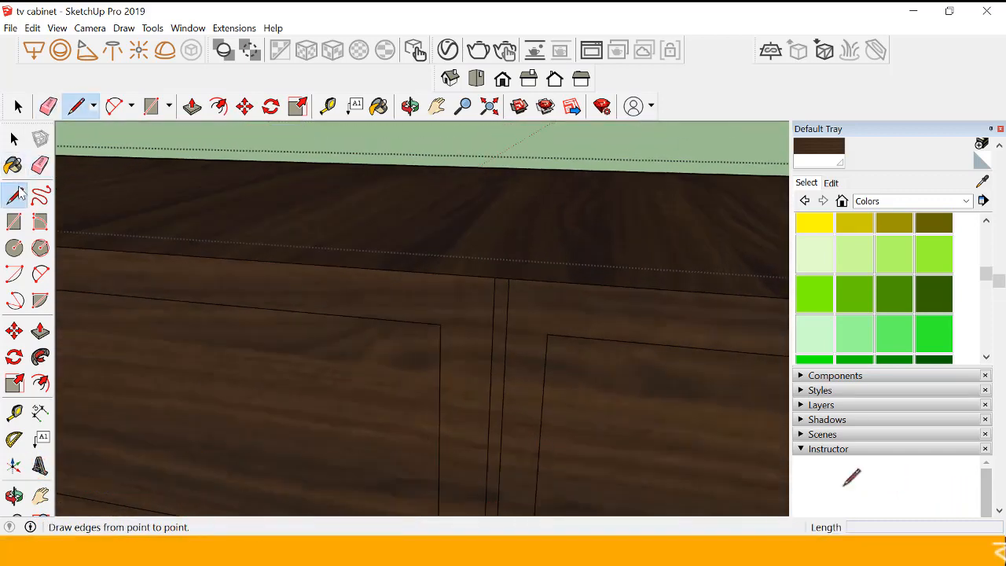
pyautogui.click(548, 333)
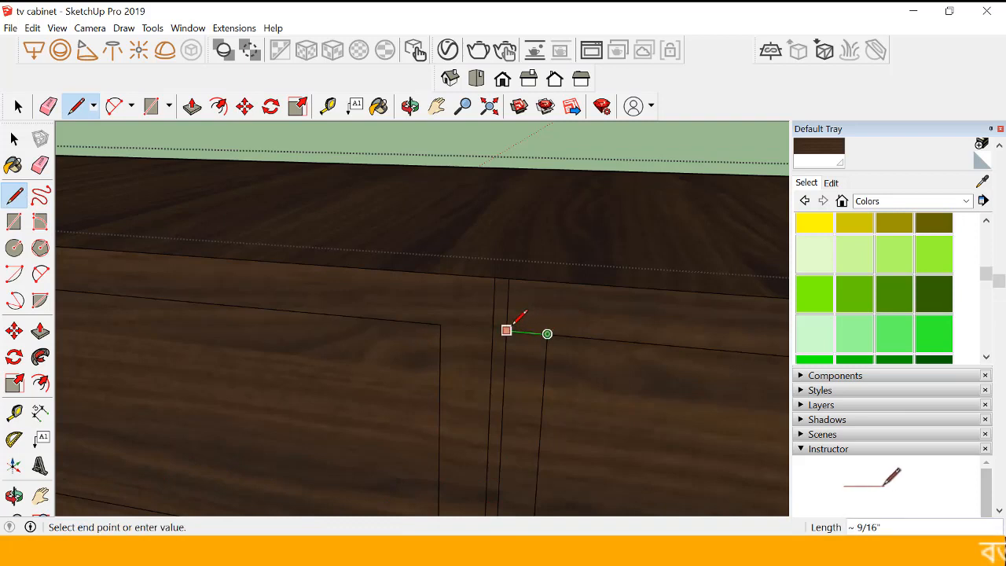
pyautogui.click(507, 330)
pyautogui.press('space')
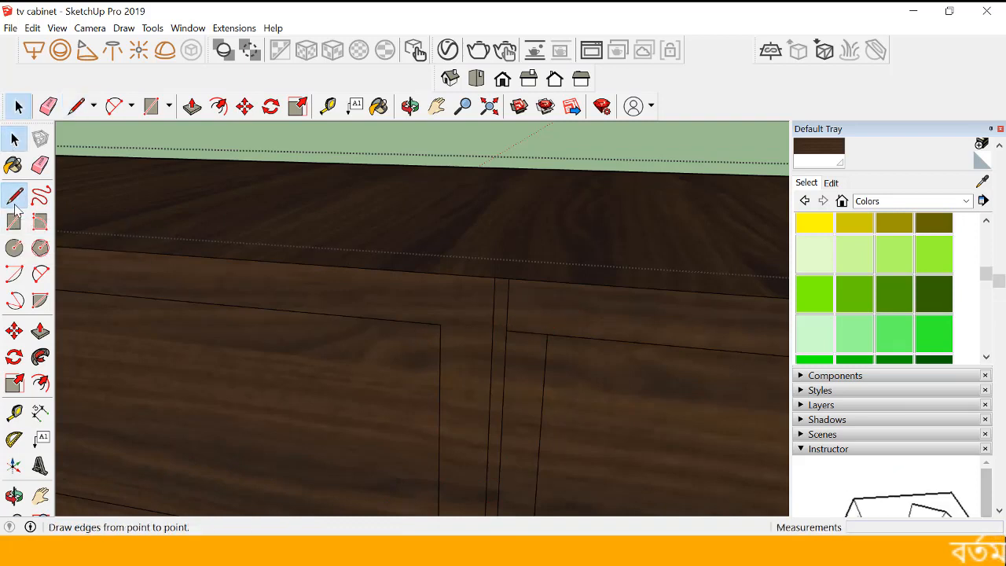
pyautogui.click(14, 197)
pyautogui.click(441, 323)
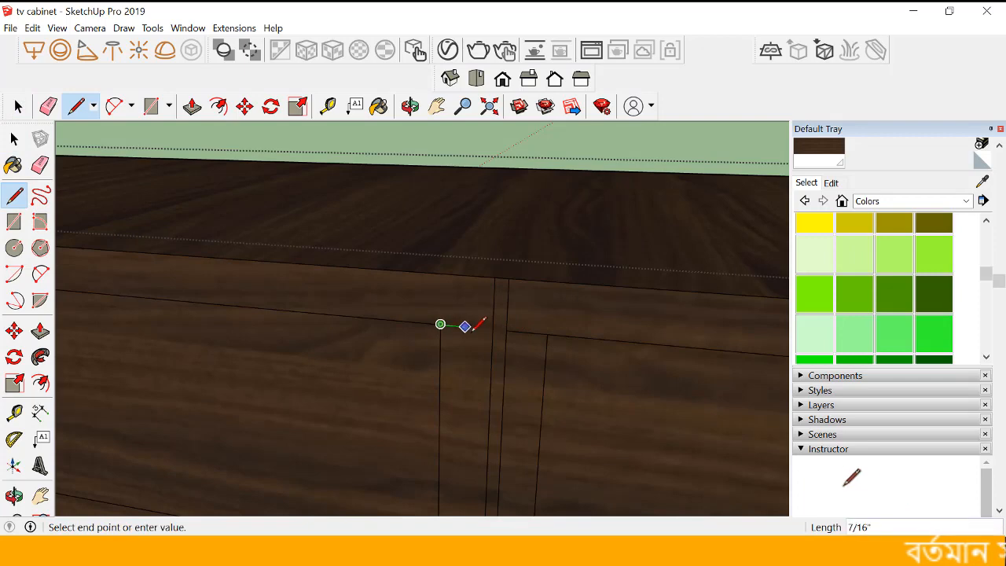
pyautogui.click(493, 328)
pyautogui.scroll(-6, 618, 341)
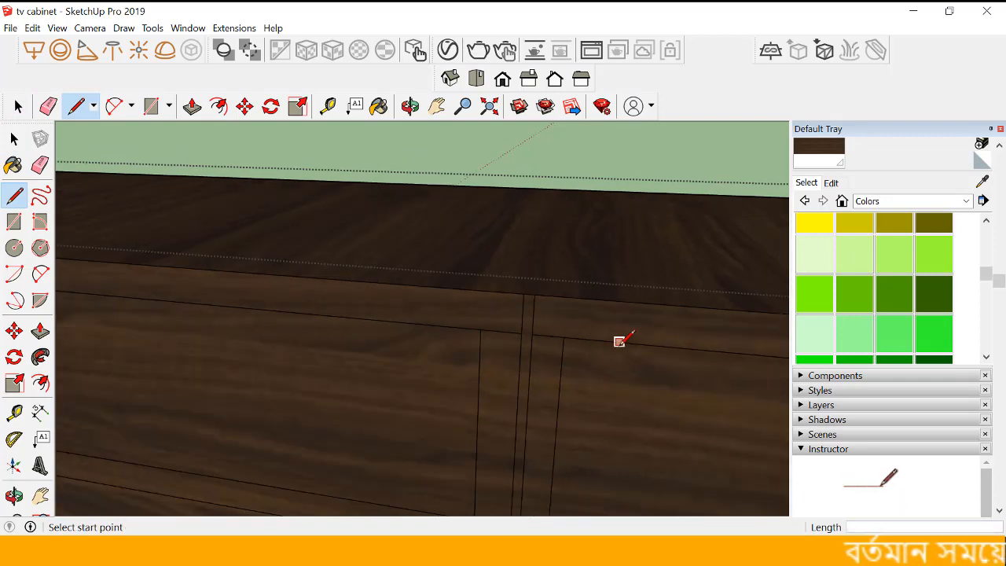
pyautogui.scroll(5, 243, 300)
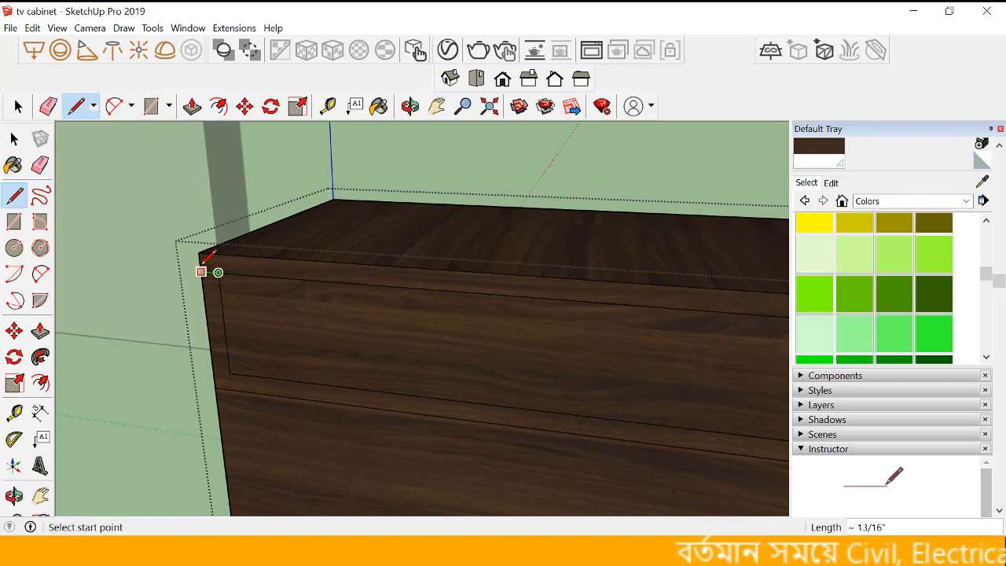
# - Erase the side and bottom edges of the left inset frame and the left and bottom edges of the middle inset frame
pyautogui.click(41, 165)
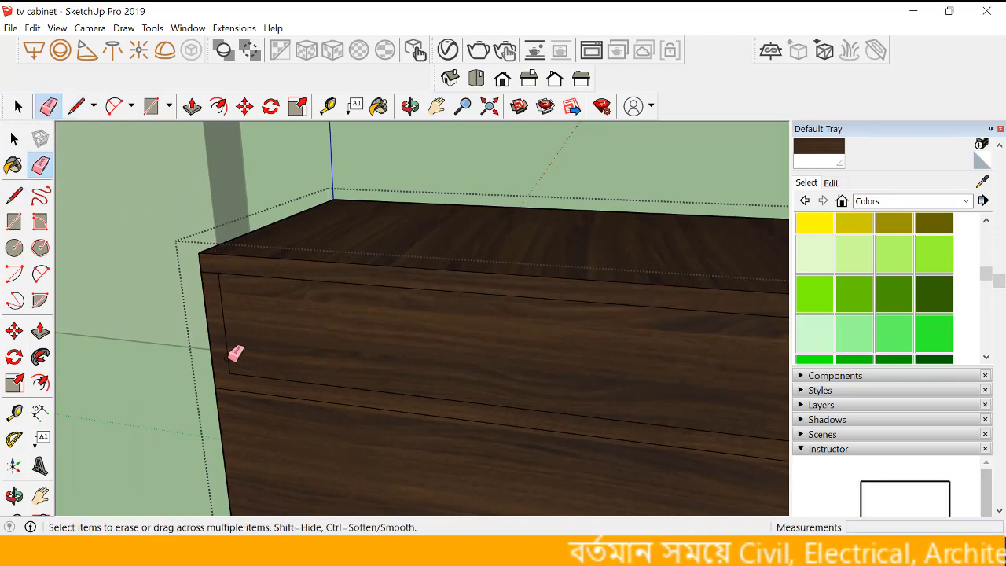
pyautogui.click(261, 379)
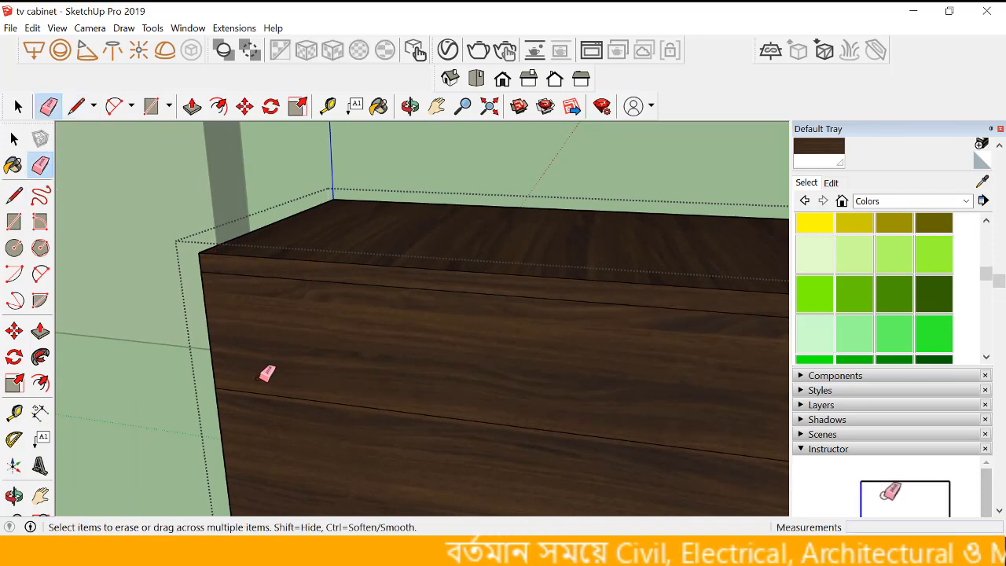
pyautogui.scroll(-4, 209, 339)
pyautogui.scroll(3, 472, 387)
pyautogui.click(555, 336)
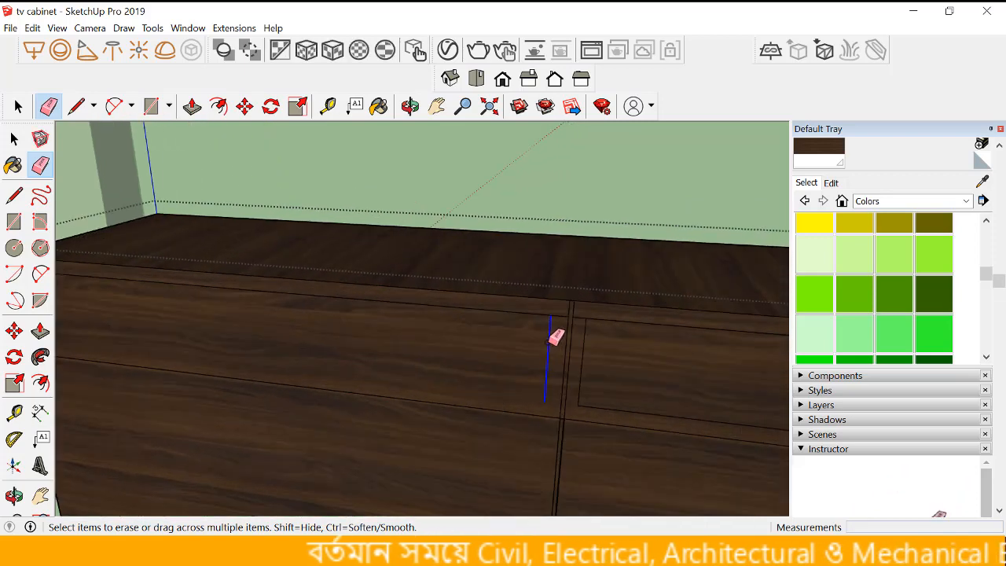
pyautogui.click(591, 353)
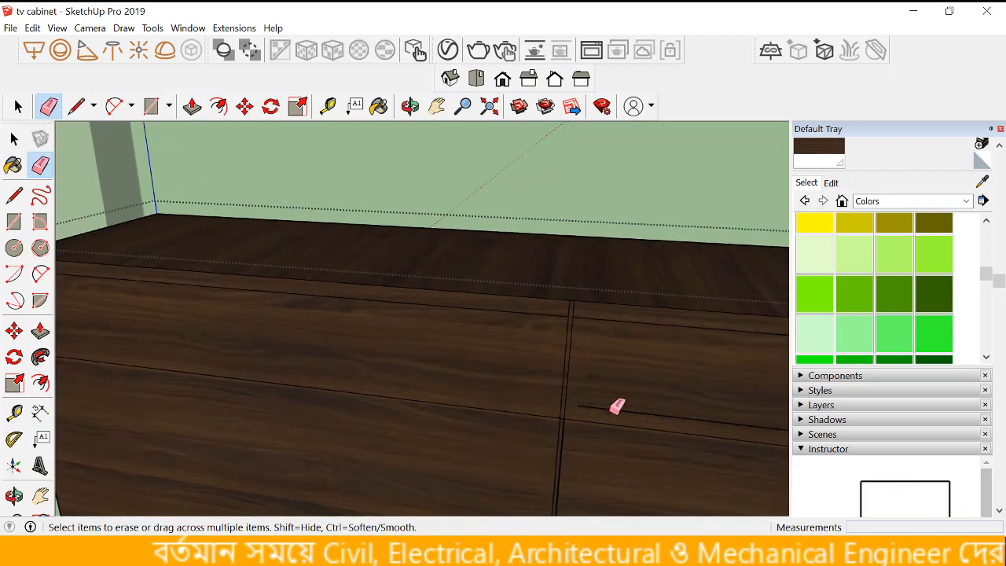
pyautogui.click(617, 407)
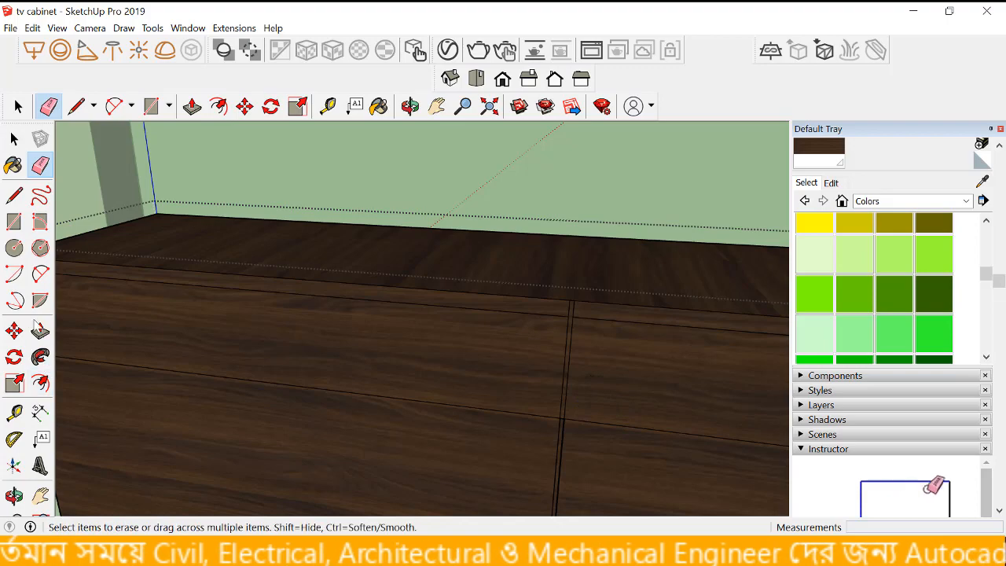
# - Push the upper middle and upper left front faces inward by 1' to hollow out two more shelves
pyautogui.press('p')
pyautogui.scroll(-4, 227, 323)
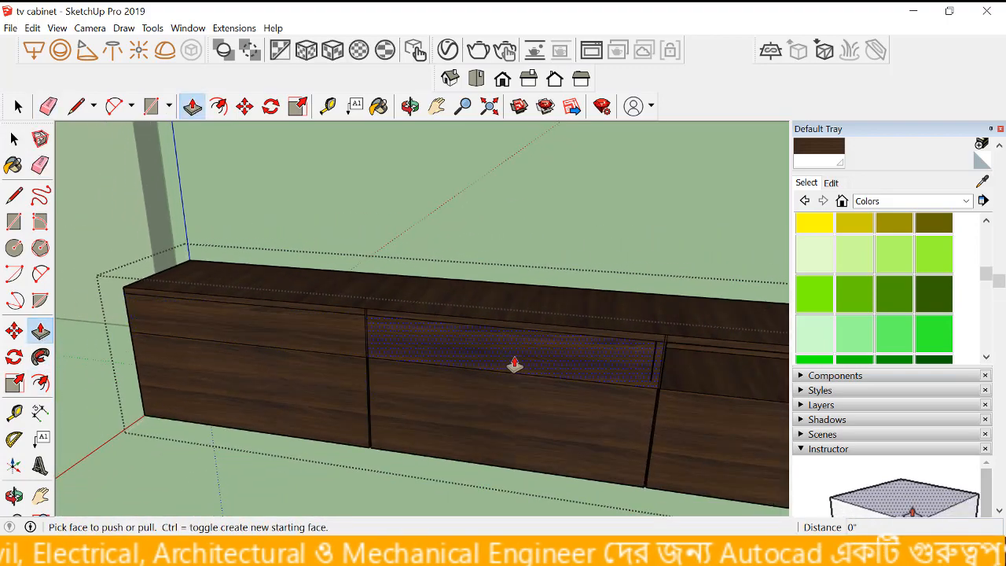
pyautogui.click(516, 363)
pyautogui.moveTo(714, 339); pyautogui.dragTo(692, 336, button='middle')
pyautogui.click(689, 279)
pyautogui.scroll(-2, 710, 341)
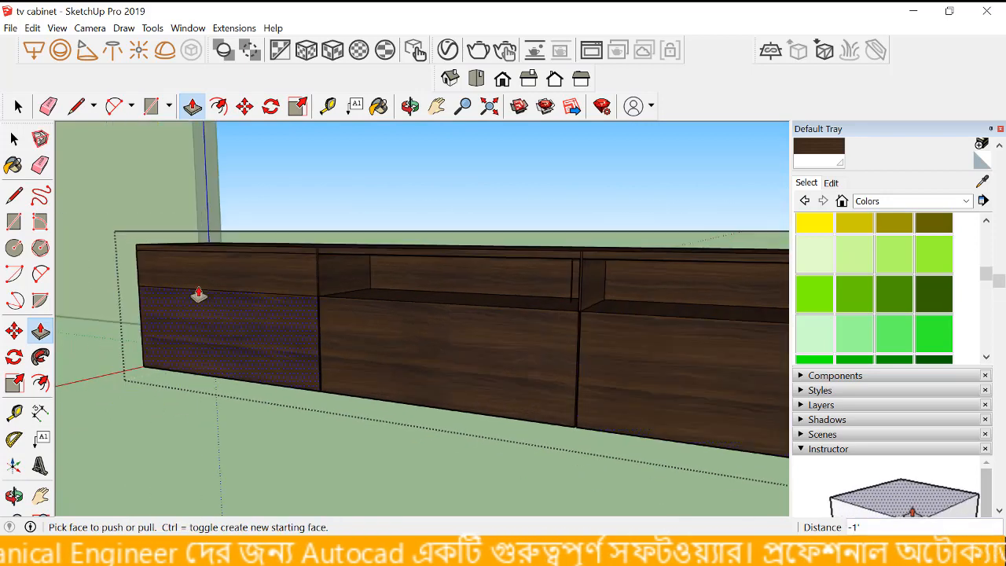
pyautogui.click(242, 293)
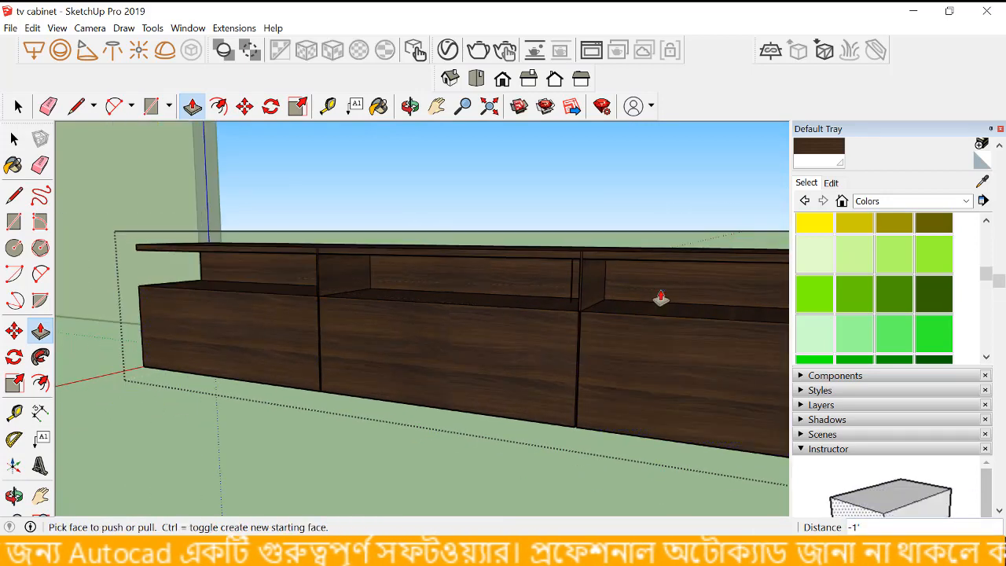
# - Compare the three hollowed shelves of the cabinet with the lower unit and back panel in the reference picture
pyautogui.click(14, 139)
pyautogui.scroll(-4, 441, 354)
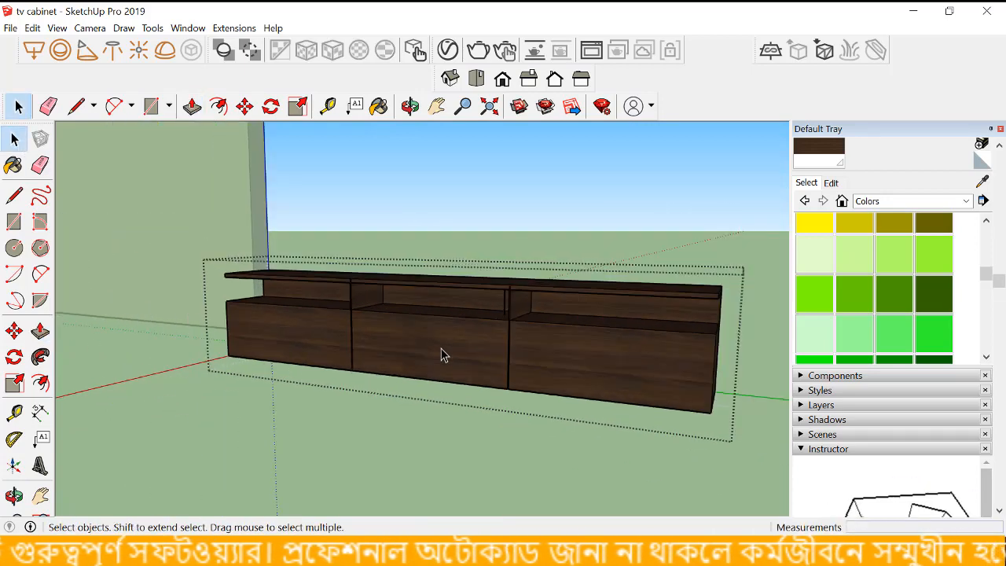
pyautogui.moveTo(448, 254); pyautogui.dragTo(312, 346, button='middle')
pyautogui.scroll(3, 177, 263)
pyautogui.scroll(-4, 312, 346)
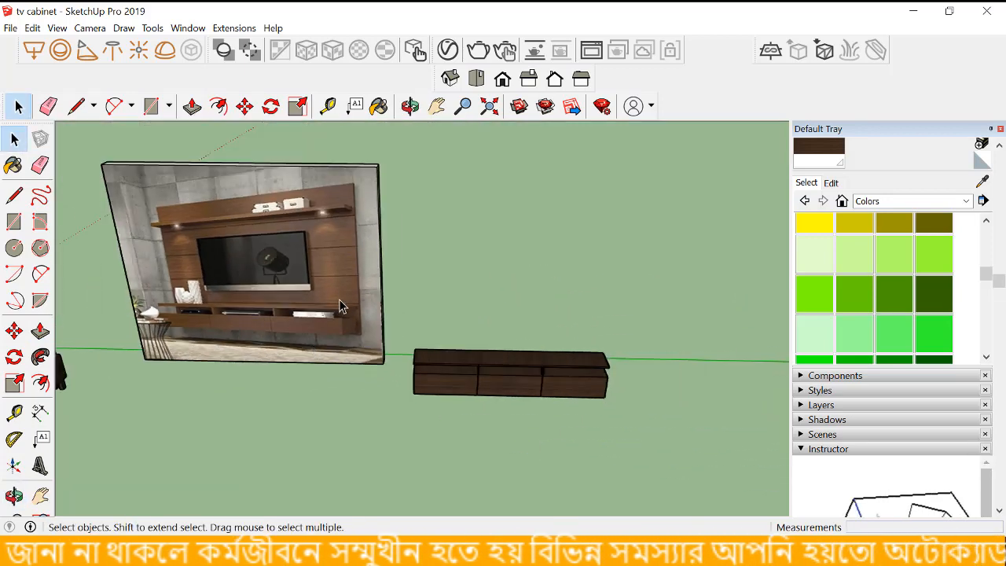
pyautogui.scroll(3, 328, 203)
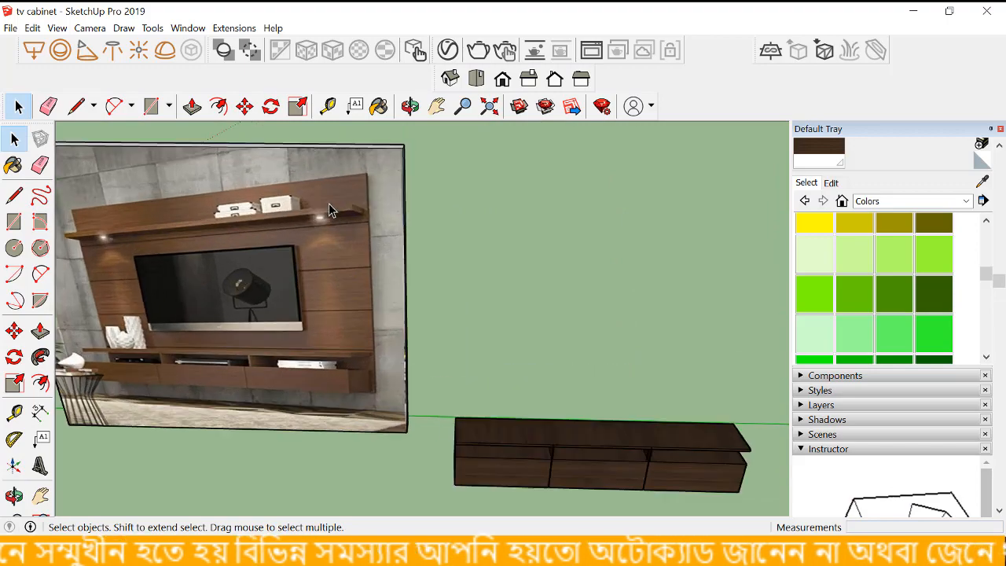
pyautogui.scroll(-3, 330, 206)
pyautogui.scroll(2, 487, 364)
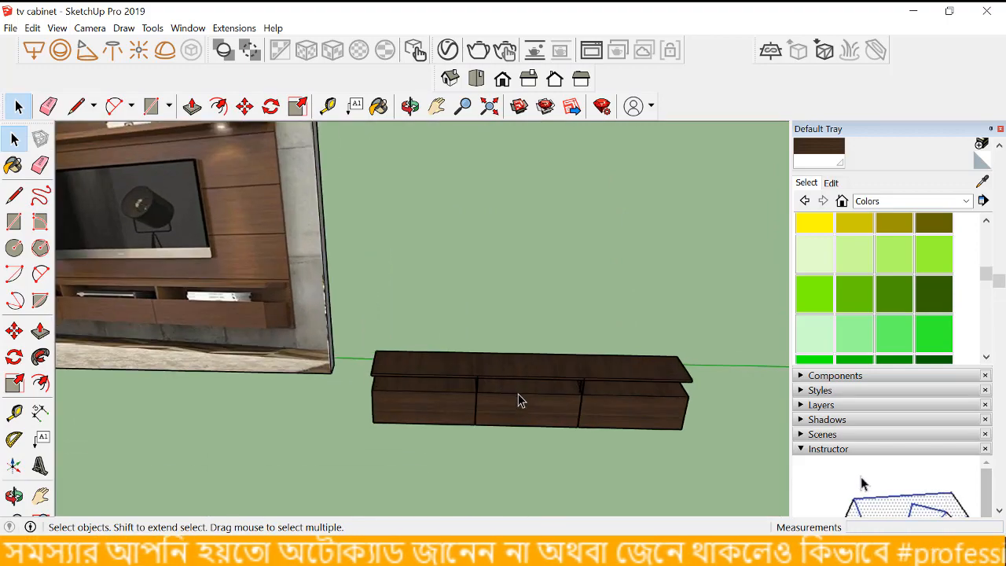
pyautogui.moveTo(522, 400); pyautogui.dragTo(386, 386, button='middle')
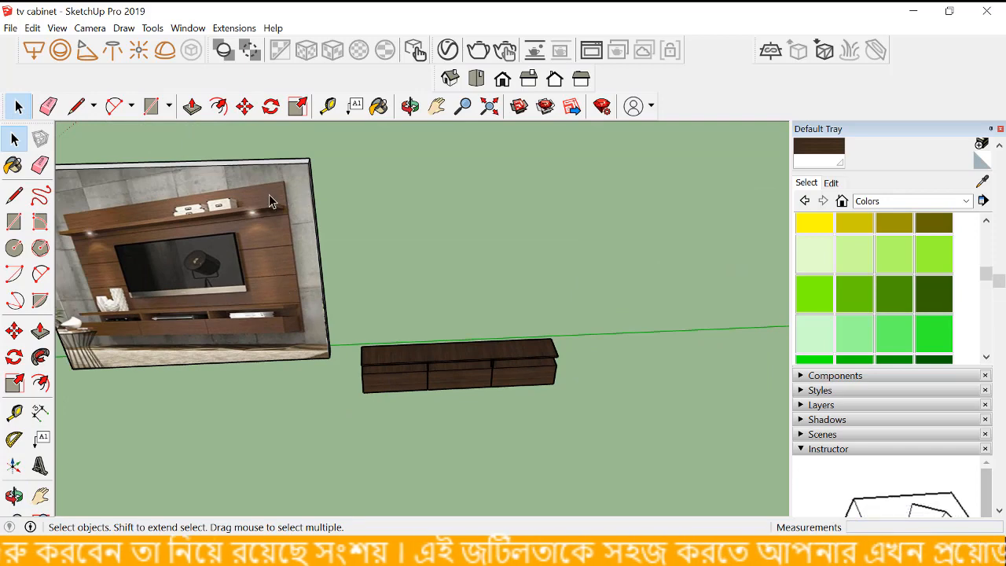
# - Inside the cabinet group, draw a 6" vertical line down the back panel's end strip at the left open shelf, starting from the top edge
pyautogui.scroll(4, 369, 363)
pyautogui.moveTo(377, 367); pyautogui.dragTo(495, 316, button='middle')
pyautogui.scroll(5, 414, 353)
pyautogui.moveTo(443, 353)
pyautogui.mouseDown(button='middle')
pyautogui.moveTo(389, 283)
pyautogui.moveTo(435, 344)
pyautogui.mouseUp(button='middle')
pyautogui.scroll(2, 437, 344)
pyautogui.click(438, 346)
pyautogui.doubleClick(443, 349)
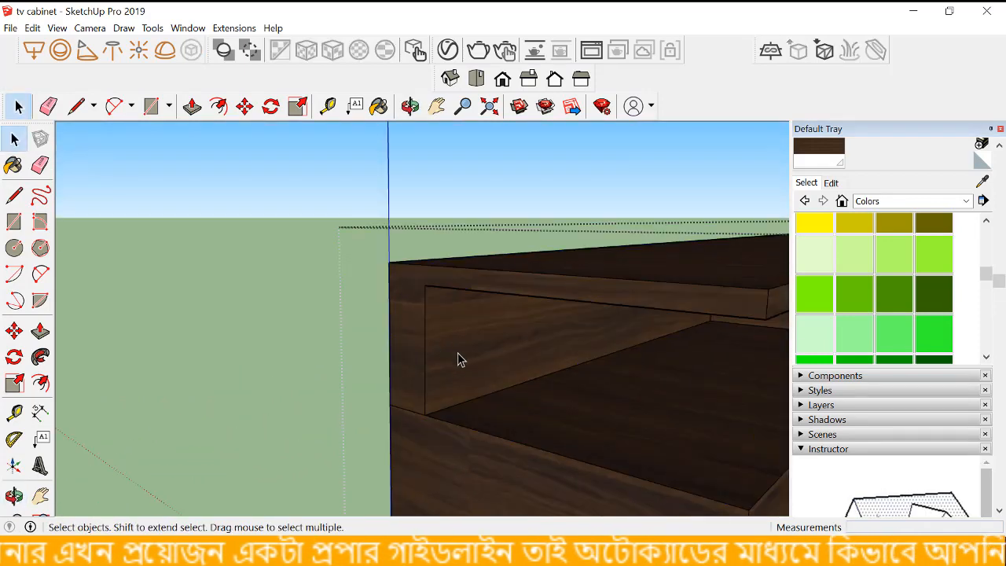
pyautogui.click(458, 353)
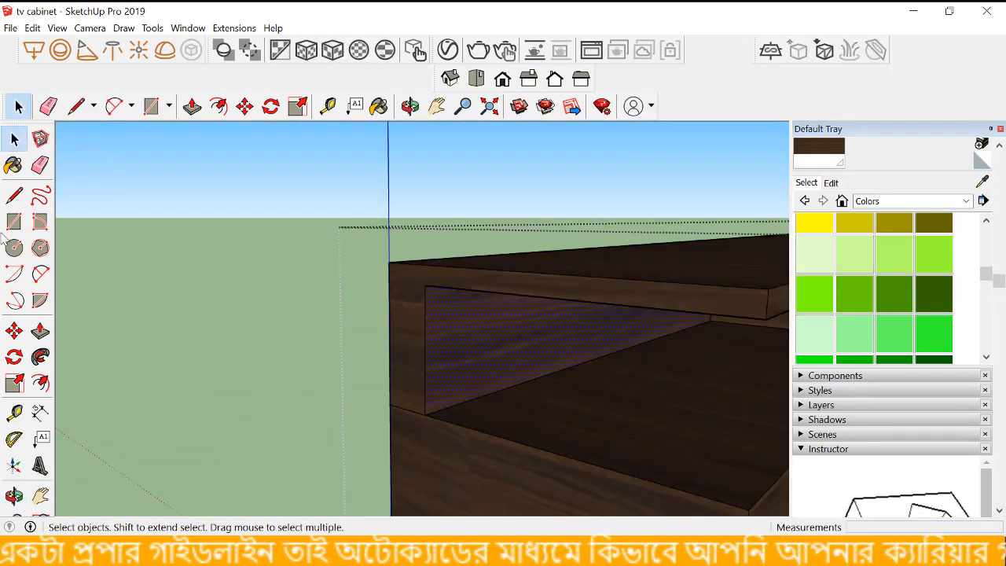
pyautogui.click(14, 195)
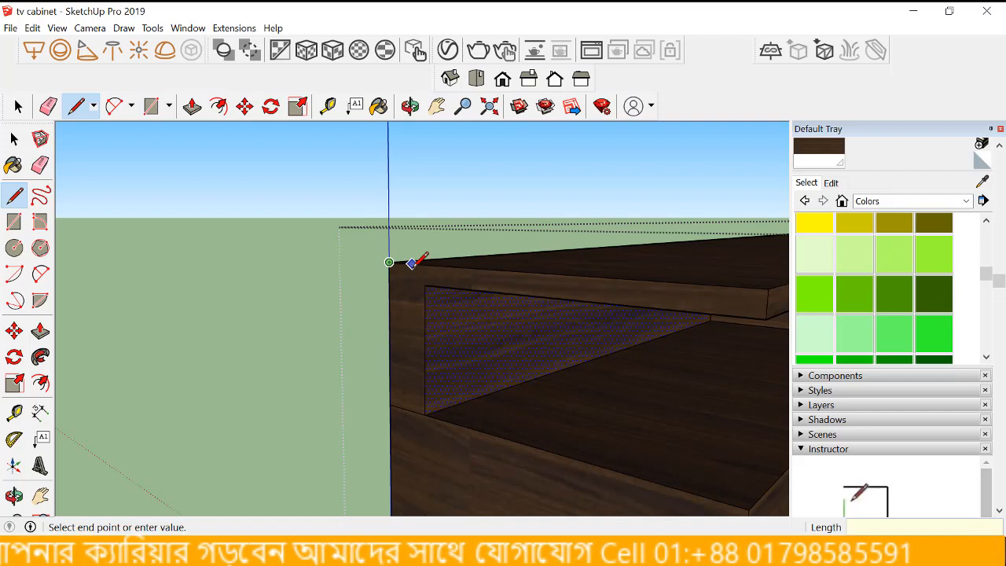
pyautogui.click(413, 263)
pyautogui.click(406, 263)
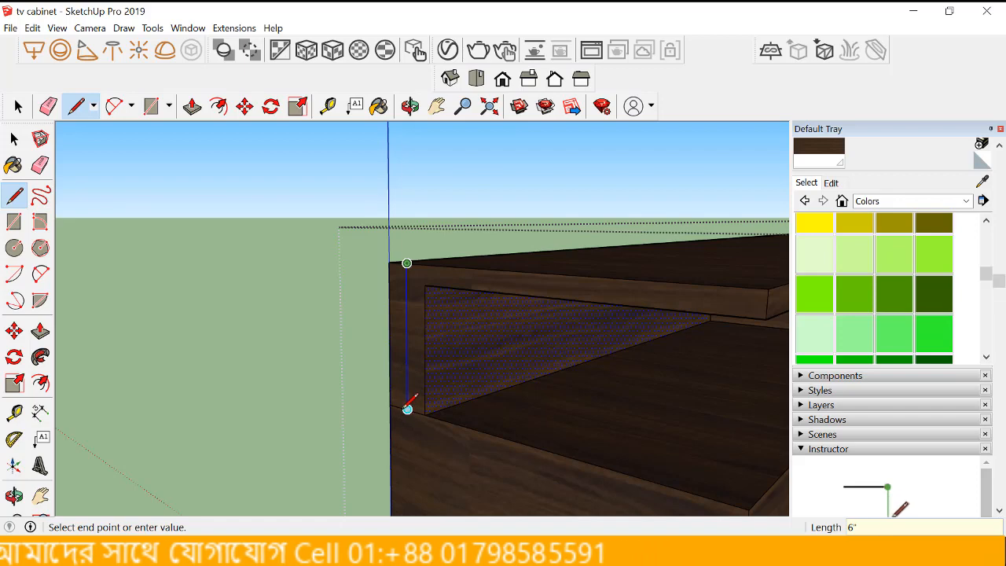
# - Push the back panel face of the left open shelf inward by 1"
pyautogui.click(40, 331)
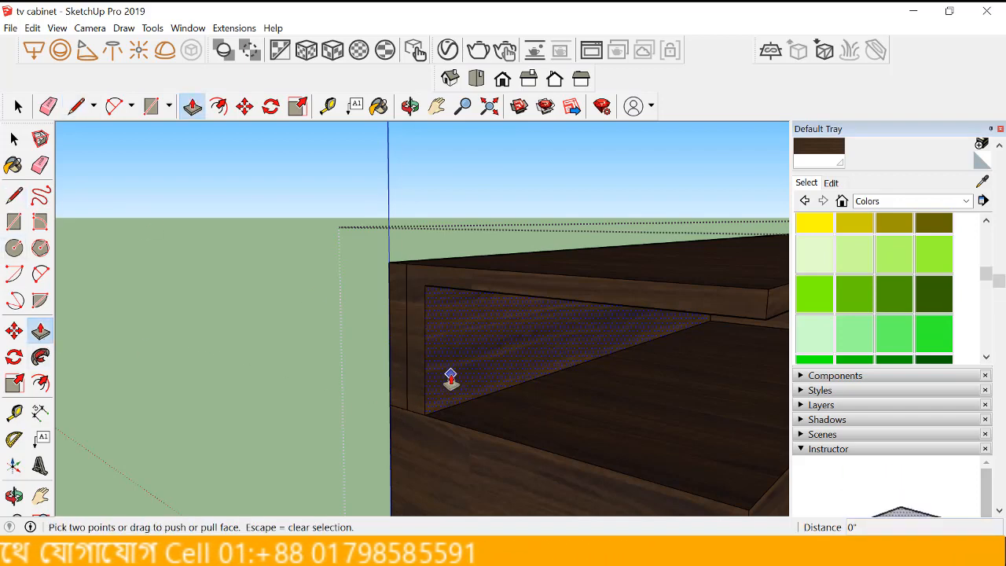
pyautogui.scroll(-3, 421, 368)
pyautogui.moveTo(420, 360); pyautogui.dragTo(641, 360, button='middle')
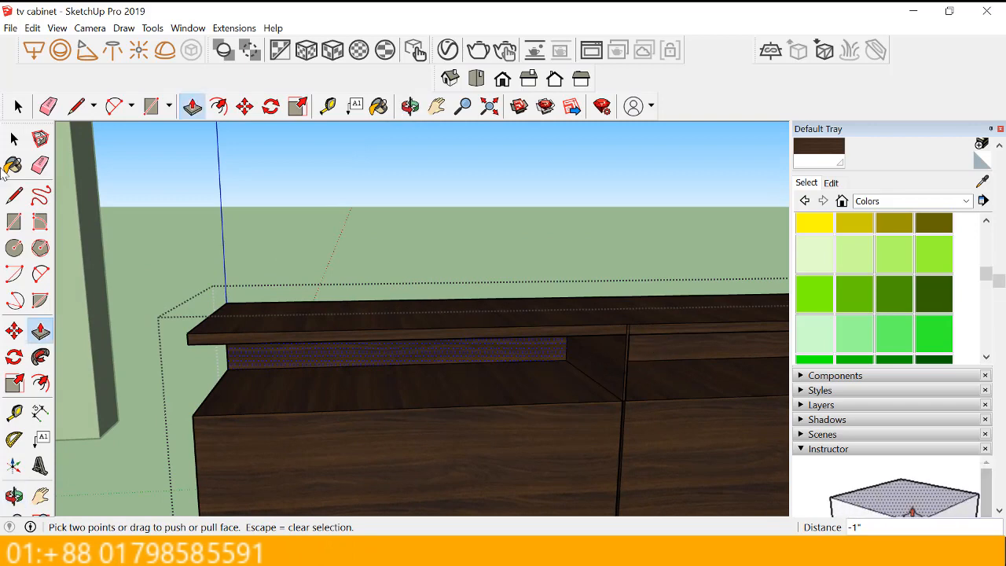
# - Push the back panel face of the middle open shelf inward by 1"
pyautogui.click(14, 139)
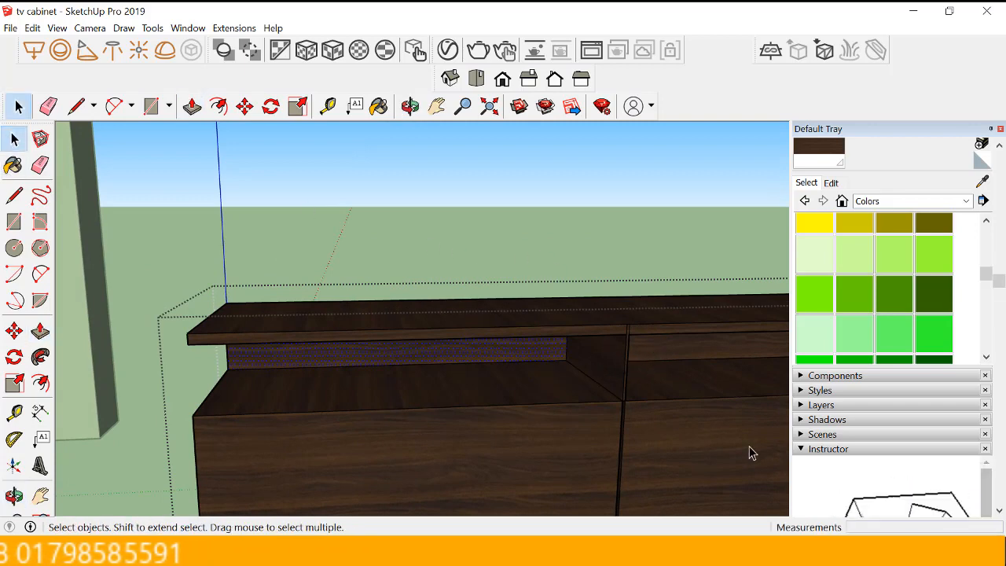
pyautogui.click(41, 332)
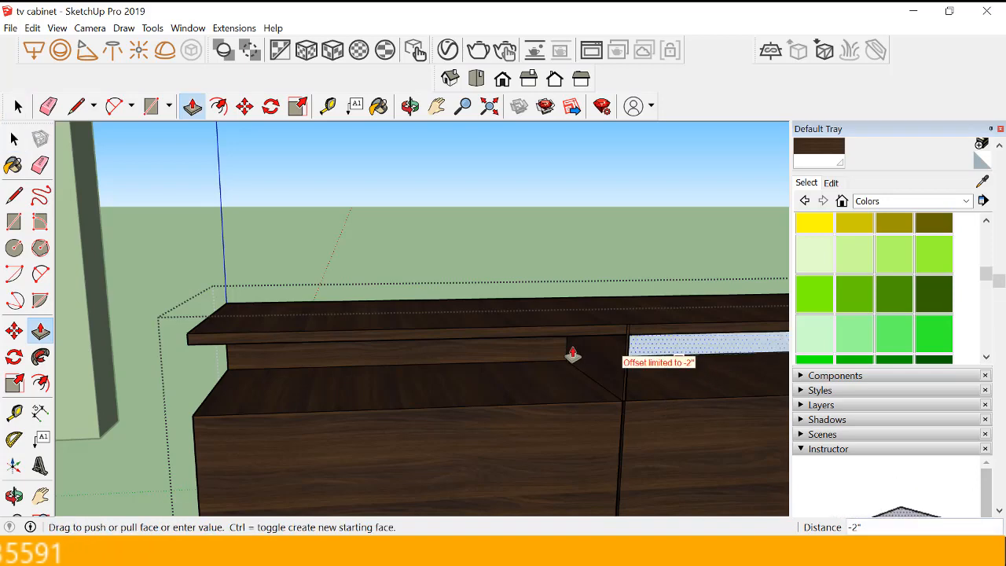
pyautogui.click(545, 348)
pyautogui.scroll(-5, 541, 350)
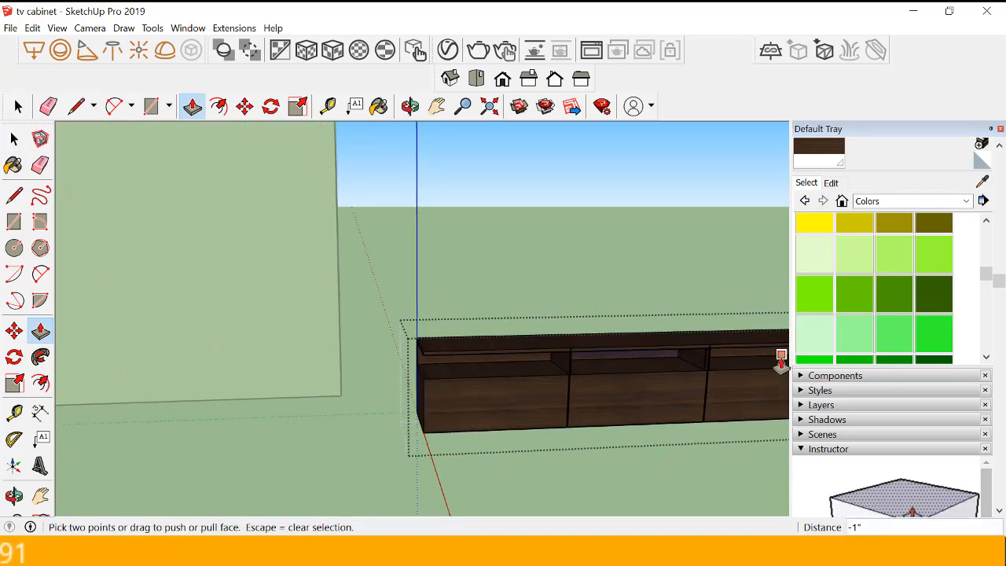
# - Push the back panel face of the right open shelf inward by 1" and exit the cabinet group
pyautogui.scroll(5, 754, 360)
pyautogui.click(14, 139)
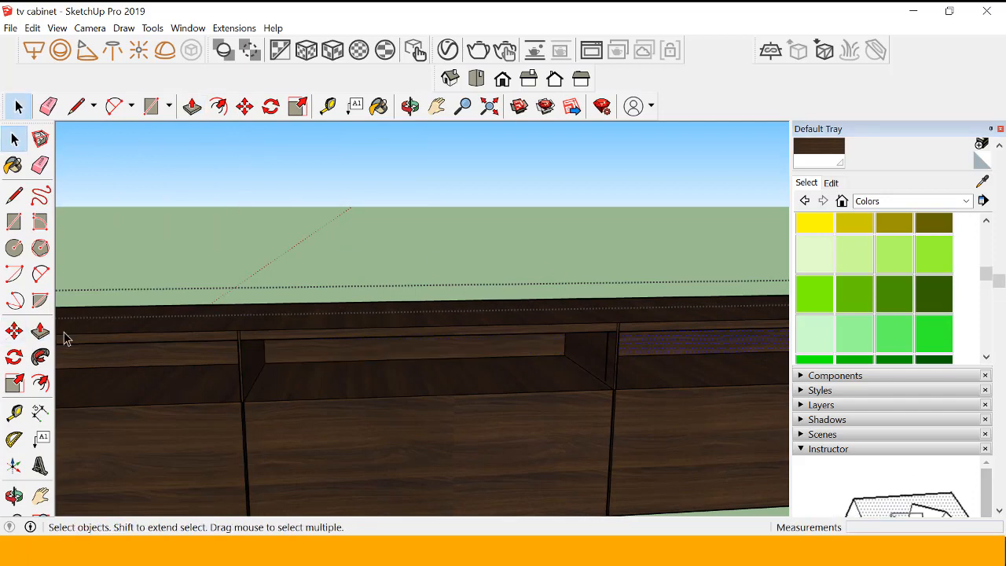
pyautogui.click(40, 332)
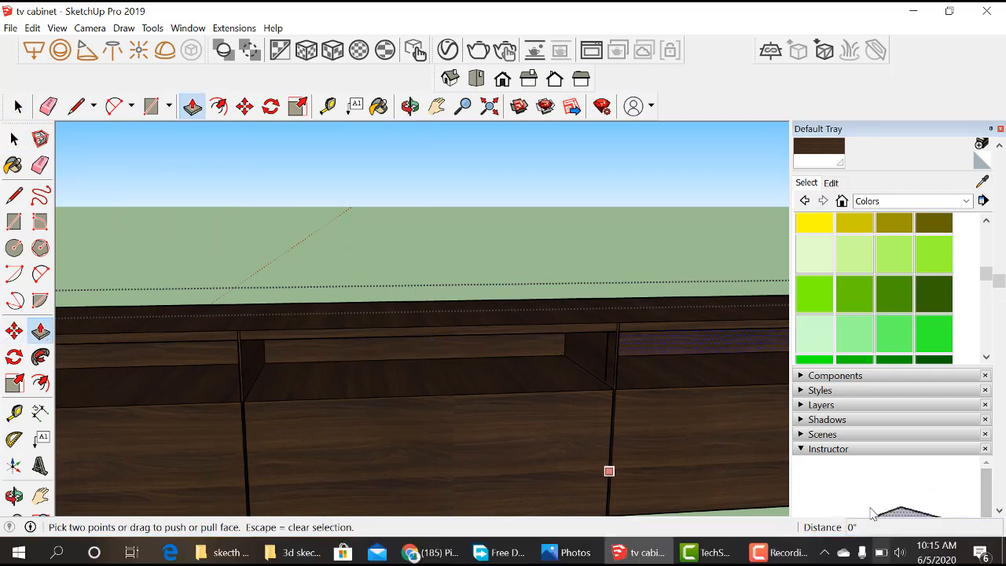
pyautogui.click(679, 346)
pyautogui.click(532, 364)
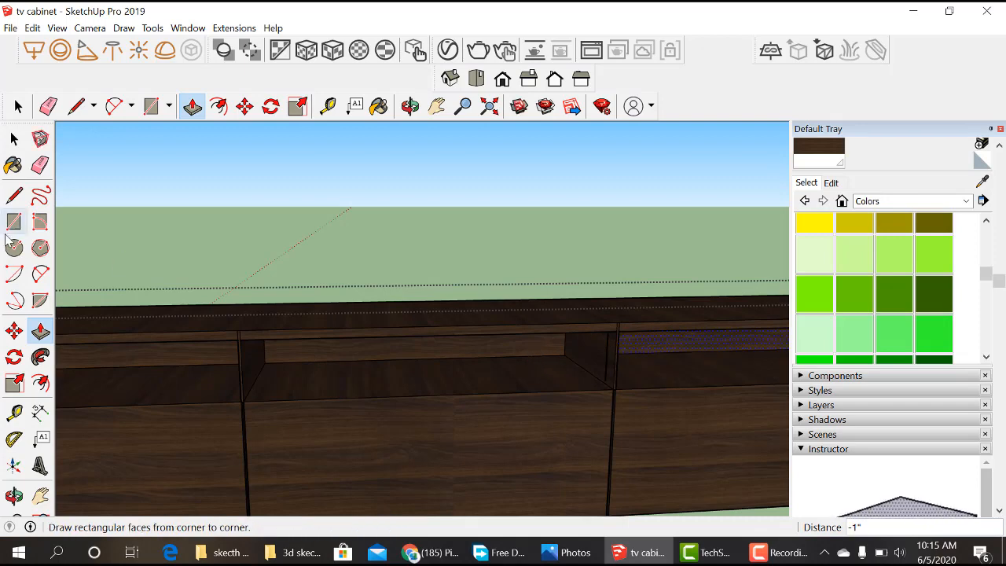
pyautogui.click(18, 107)
pyautogui.scroll(-6, 524, 324)
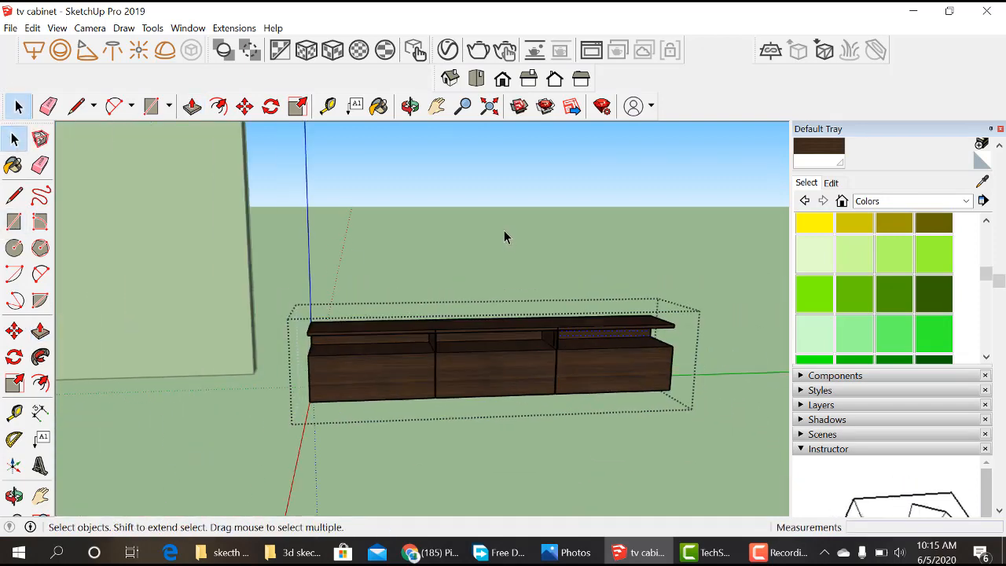
pyautogui.click(504, 230)
pyautogui.scroll(-2, 505, 344)
pyautogui.scroll(-2, 391, 344)
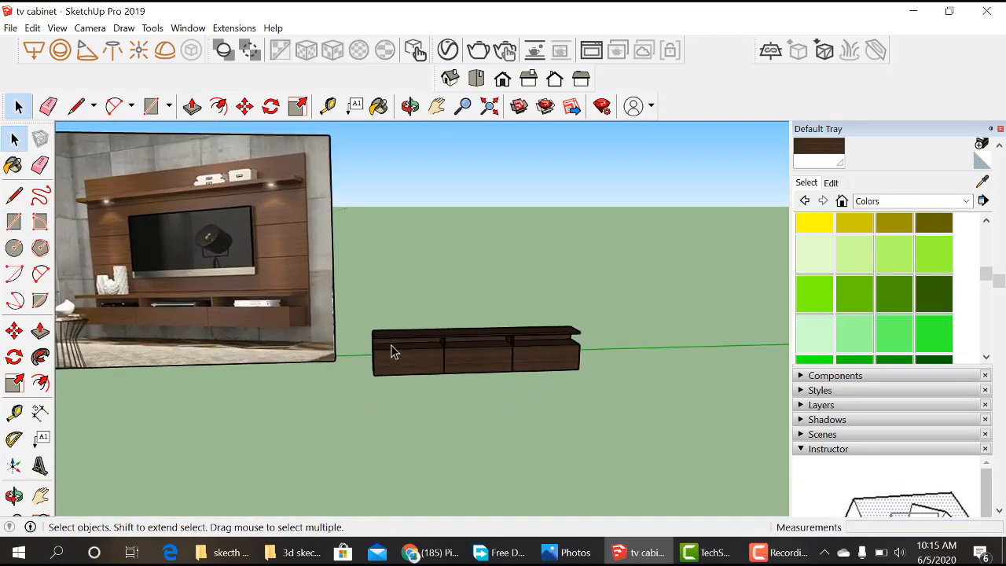
# - Outside the cabinet group, draw a line along the full length of the cabinet top, in line with the back panel's front face
pyautogui.scroll(2, 391, 344)
pyautogui.moveTo(391, 344)
pyautogui.mouseDown(button='middle')
pyautogui.moveTo(330, 334)
pyautogui.moveTo(460, 344)
pyautogui.moveTo(472, 386)
pyautogui.moveTo(418, 382)
pyautogui.moveTo(383, 359)
pyautogui.moveTo(369, 303)
pyautogui.moveTo(408, 383)
pyautogui.moveTo(512, 407)
pyautogui.moveTo(522, 489)
pyautogui.moveTo(403, 359)
pyautogui.mouseUp(button='middle')
pyautogui.scroll(3, 418, 365)
pyautogui.scroll(3, 456, 310)
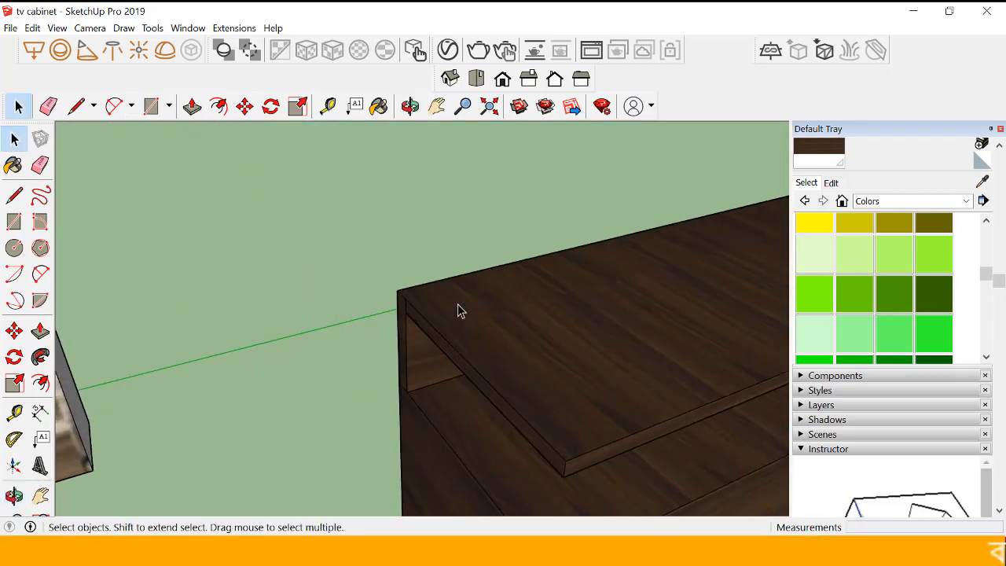
pyautogui.moveTo(438, 294); pyautogui.dragTo(454, 334, button='middle')
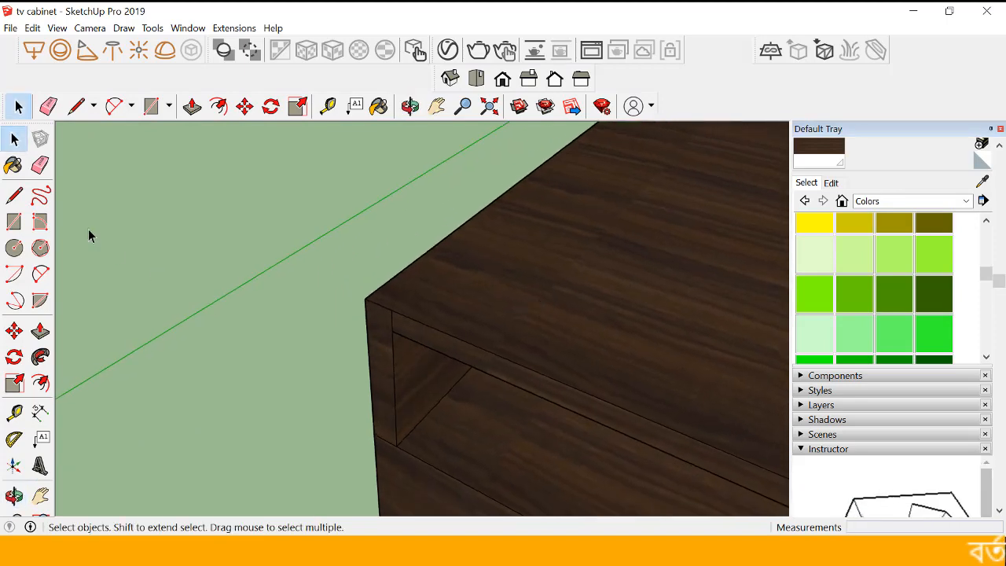
pyautogui.click(14, 196)
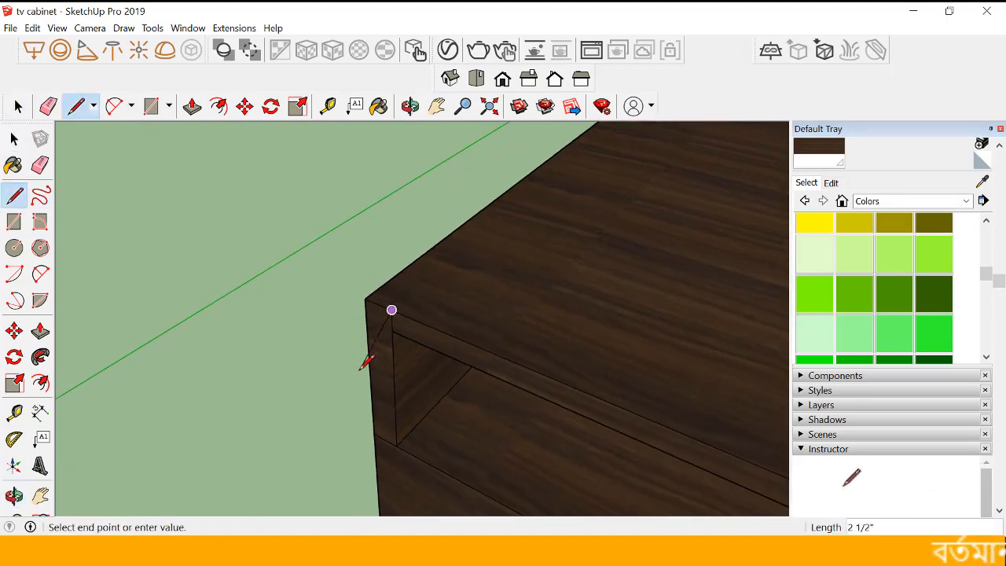
pyautogui.scroll(-6, 364, 363)
pyautogui.scroll(4, 585, 226)
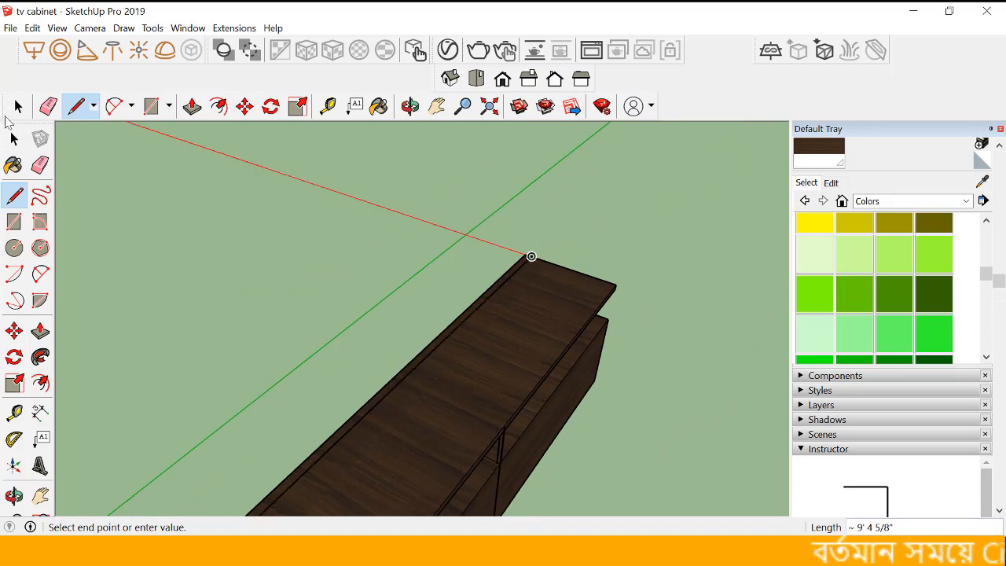
pyautogui.click(14, 139)
# - Inside the cabinet group, draw an 8' line along the cabinet top to separate the back panel strip from the top face
pyautogui.scroll(2, 461, 382)
pyautogui.doubleClick(333, 343)
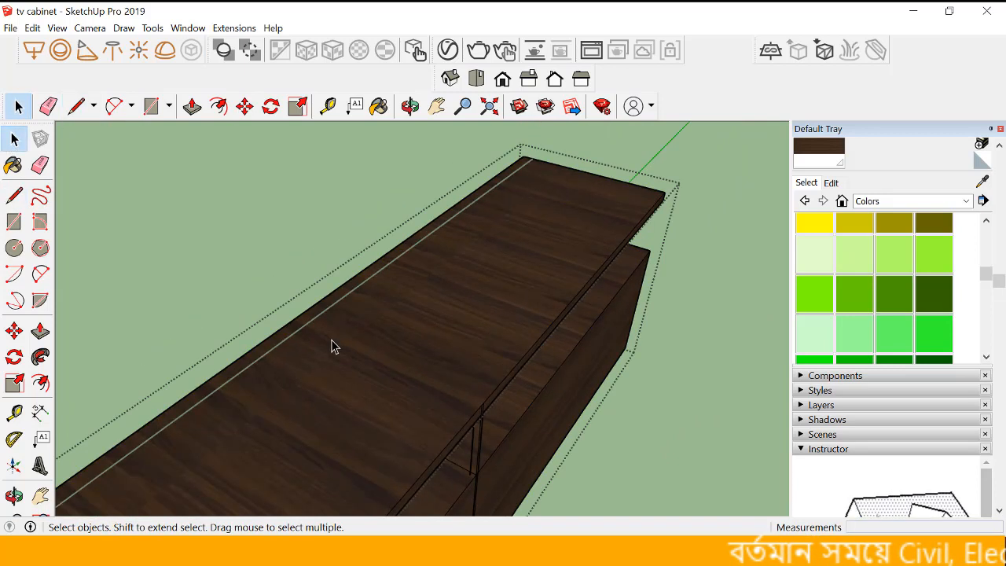
pyautogui.click(339, 345)
pyautogui.click(14, 195)
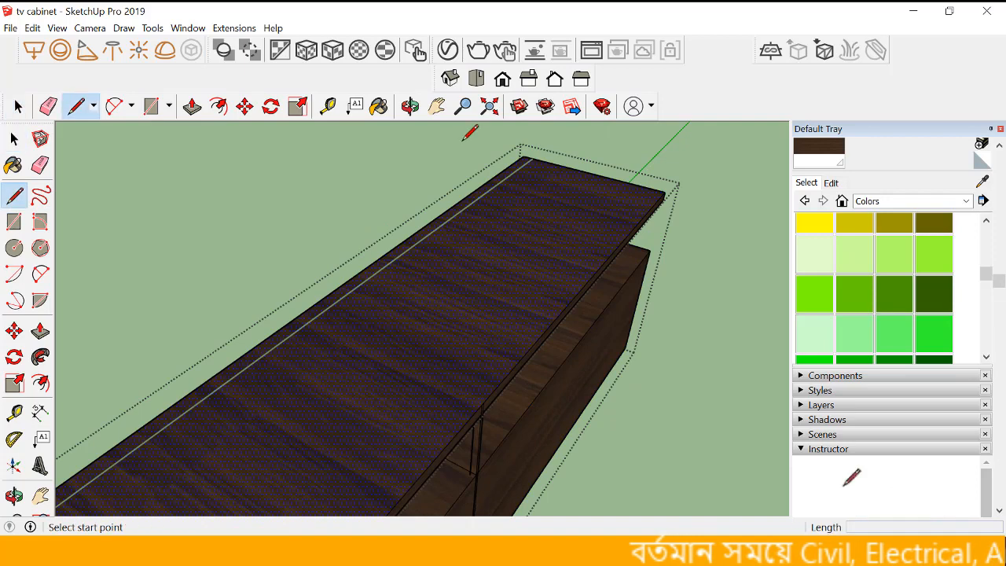
pyautogui.click(533, 159)
pyautogui.scroll(-4, 532, 159)
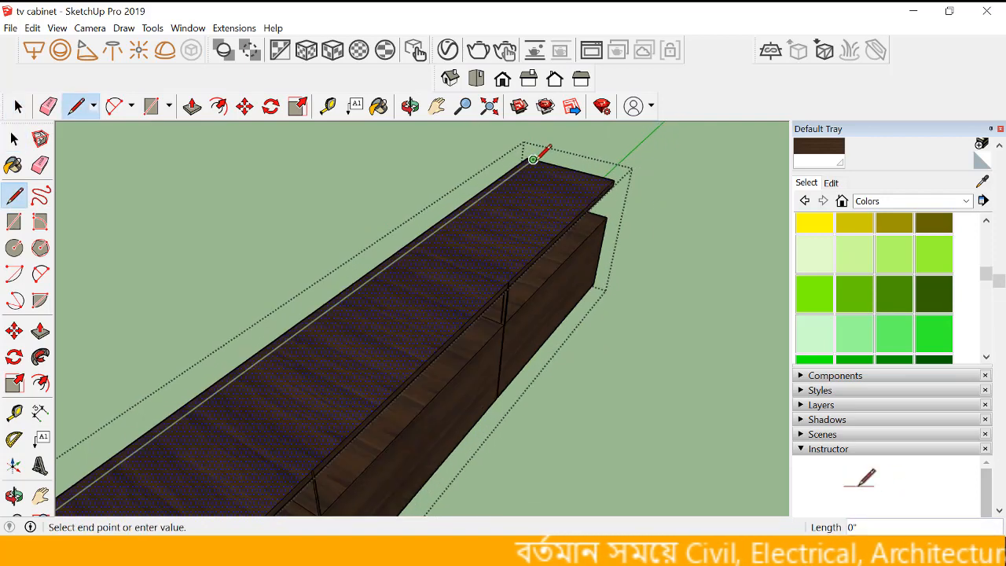
pyautogui.scroll(2, 303, 341)
pyautogui.scroll(2, 304, 340)
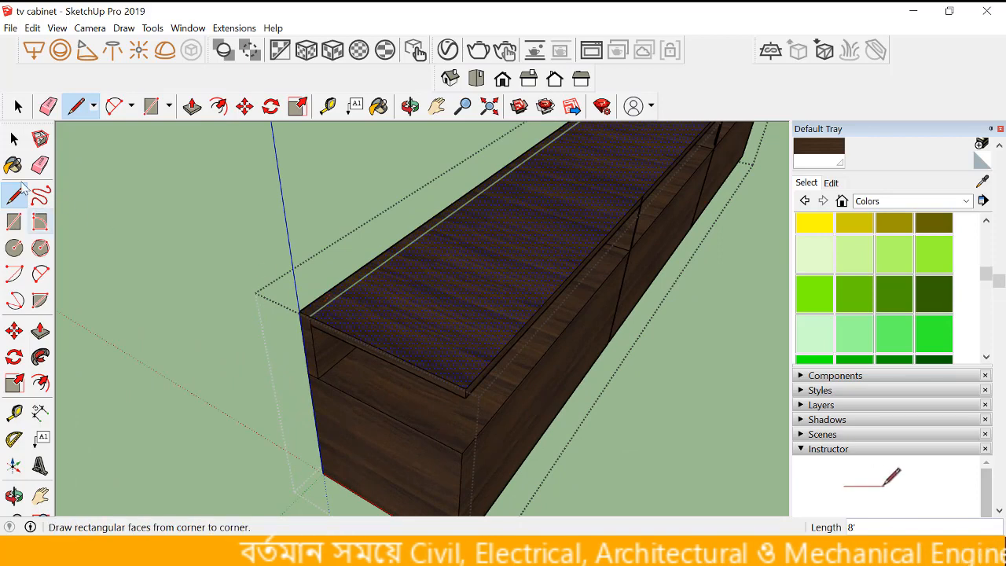
pyautogui.click(13, 138)
# - Pull the narrow back strip of the cabinet top up by 7' to form the wall panel
pyautogui.scroll(2, 313, 291)
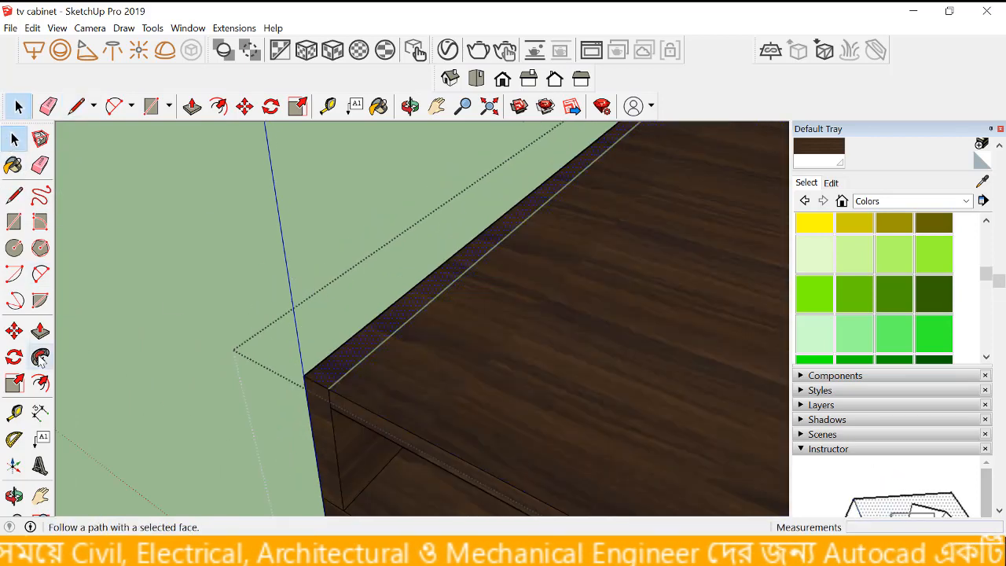
pyautogui.click(41, 332)
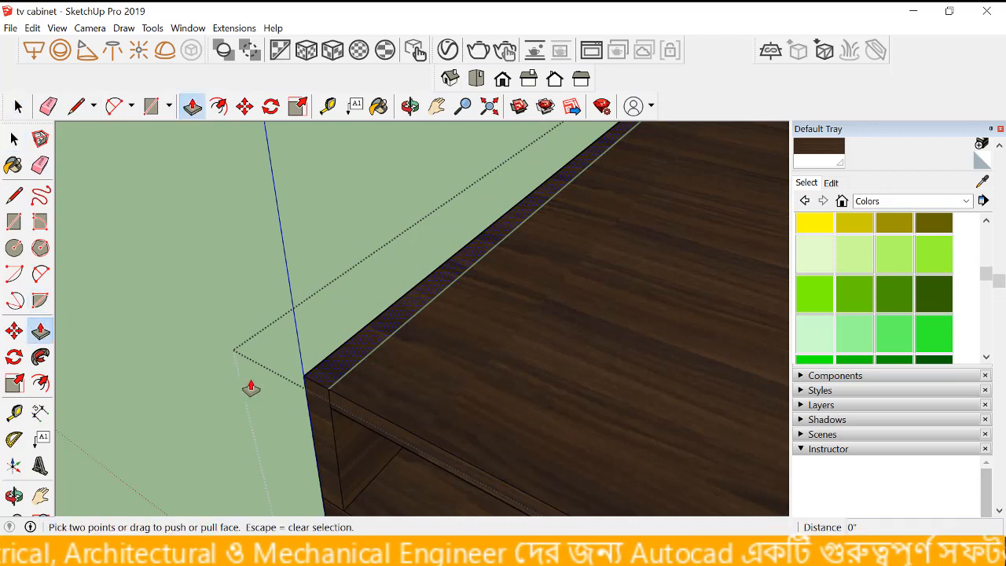
pyautogui.moveTo(328, 389); pyautogui.dragTo(329, 323)
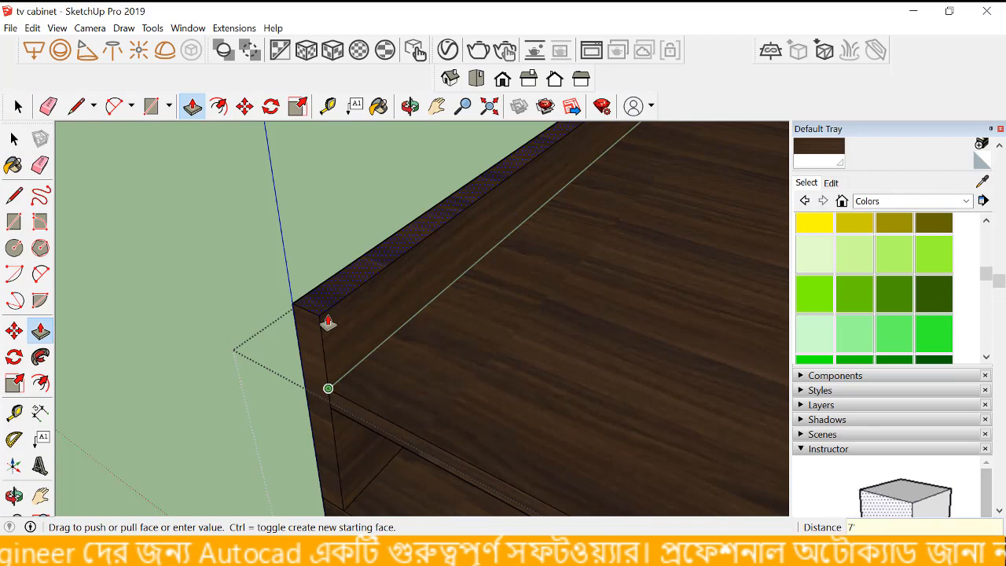
pyautogui.write("7'")
pyautogui.press('Return')
pyautogui.click(18, 106)
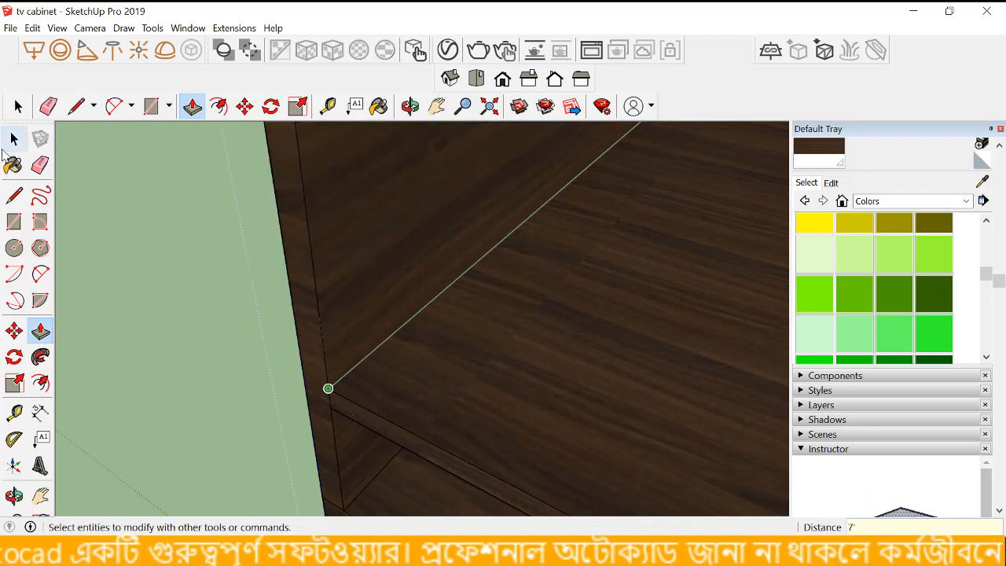
# - Copy the wall panel's top front edge down to the cabinet top and divide the span into four equal parts with /4
pyautogui.moveTo(534, 440); pyautogui.dragTo(391, 427, button='middle')
pyautogui.scroll(-5, 449, 381)
pyautogui.scroll(2, 438, 362)
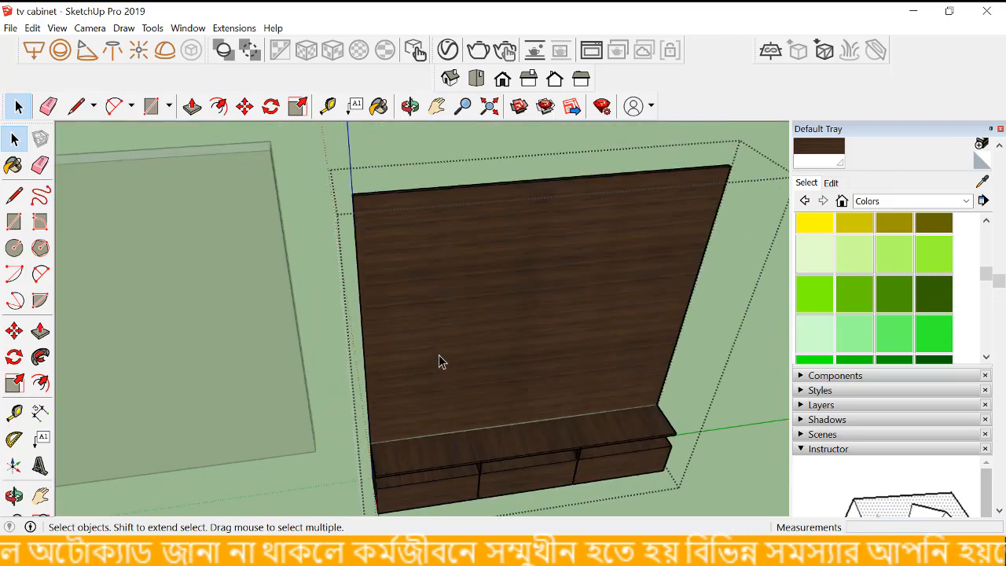
pyautogui.scroll(3, 439, 361)
pyautogui.scroll(-4, 439, 362)
pyautogui.scroll(5, 396, 250)
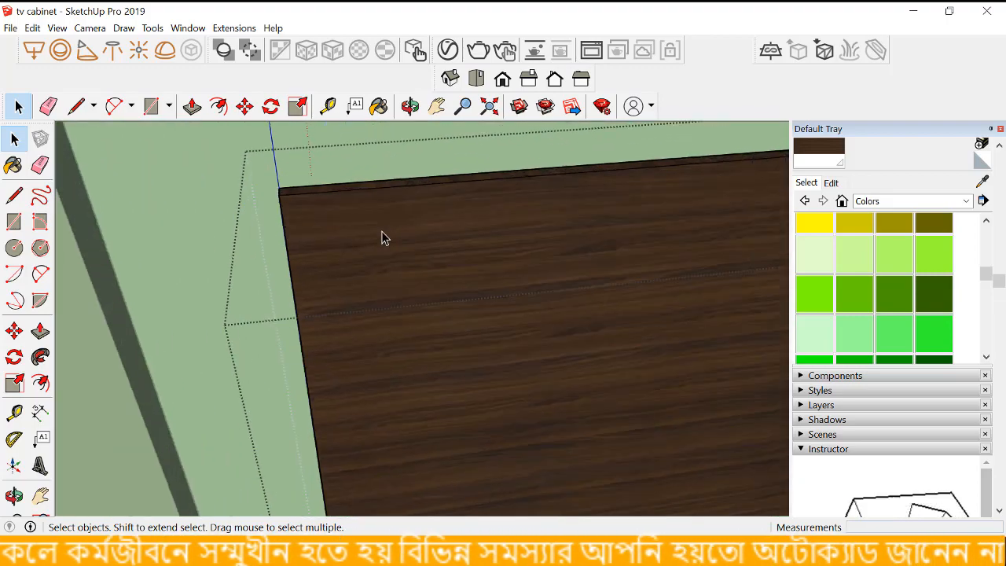
pyautogui.click(349, 186)
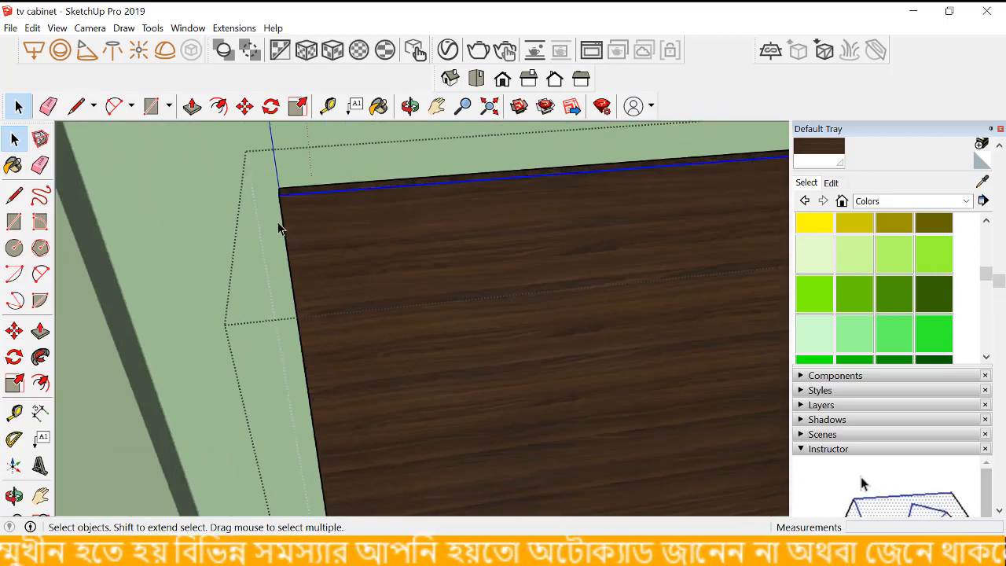
pyautogui.click(14, 331)
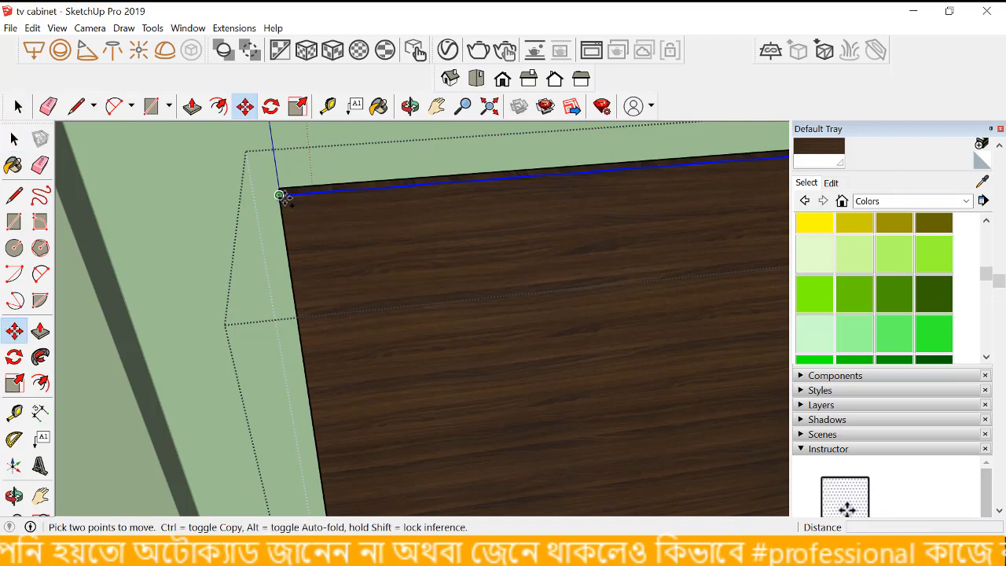
pyautogui.click(284, 195)
pyautogui.scroll(-6, 303, 166)
pyautogui.scroll(3, 346, 429)
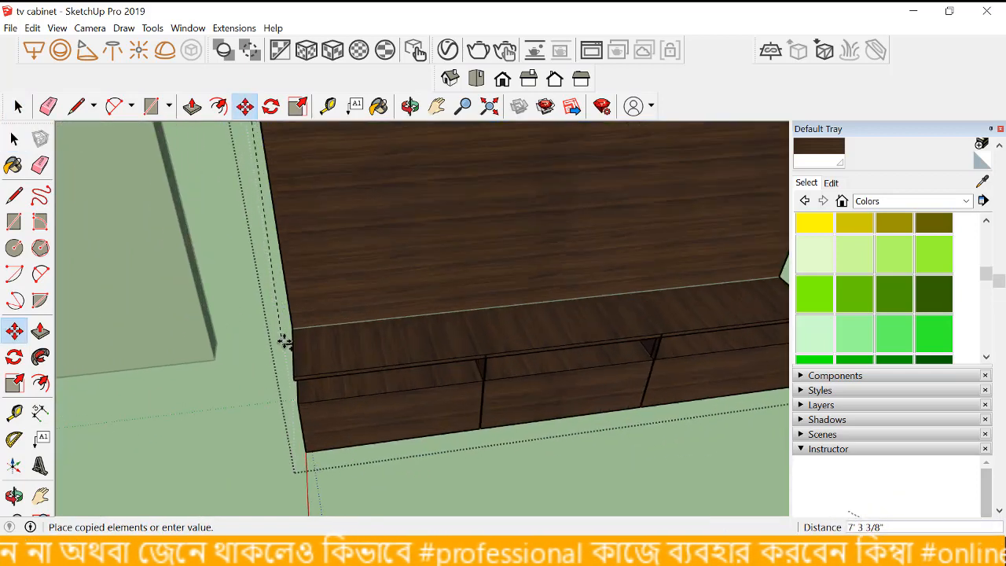
pyautogui.click(292, 328)
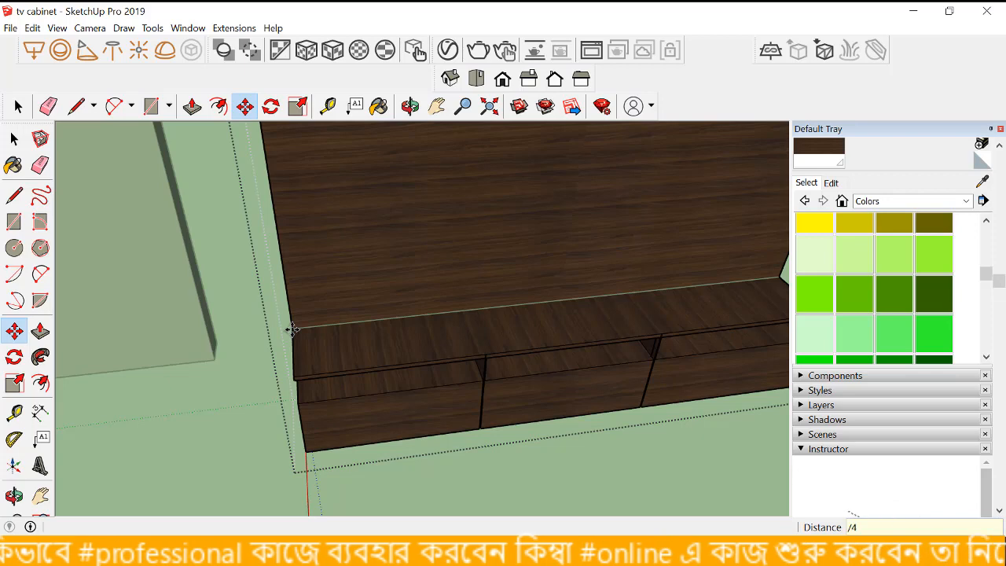
pyautogui.press('Return')
pyautogui.scroll(-5, 411, 353)
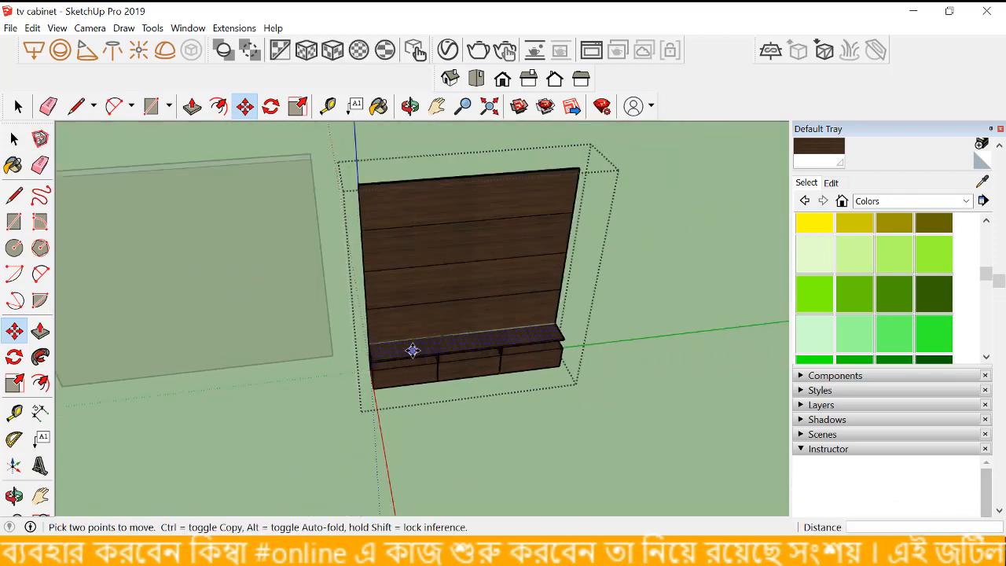
pyautogui.click(14, 139)
# - Select the three horizontal dividing lines on the wall panel and copy them down by .2 to outline narrow grooves
pyautogui.scroll(3, 397, 237)
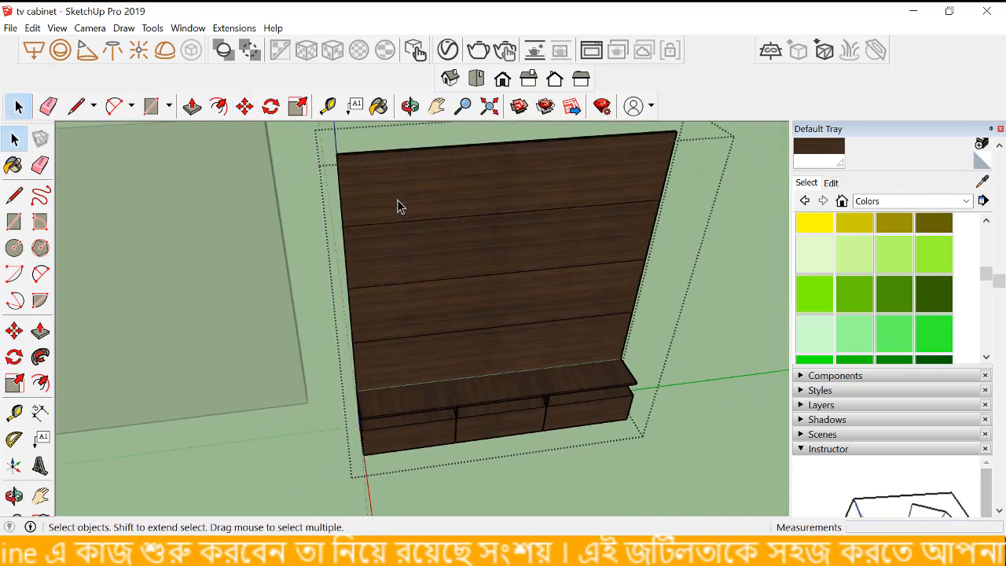
pyautogui.click(399, 224)
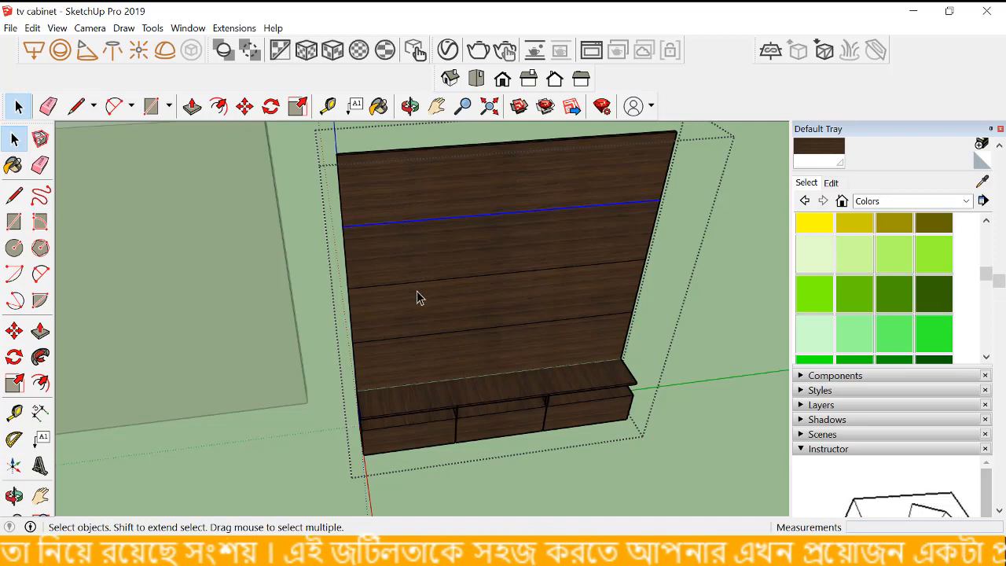
pyautogui.scroll(2, 418, 292)
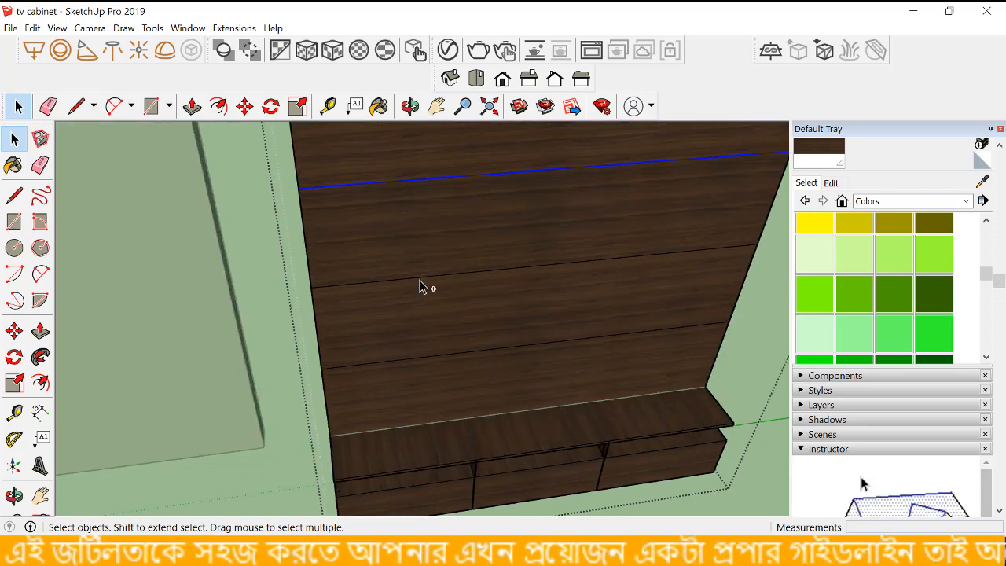
pyautogui.keyDown('ctrl'); pyautogui.click(419, 278); pyautogui.keyUp('ctrl')
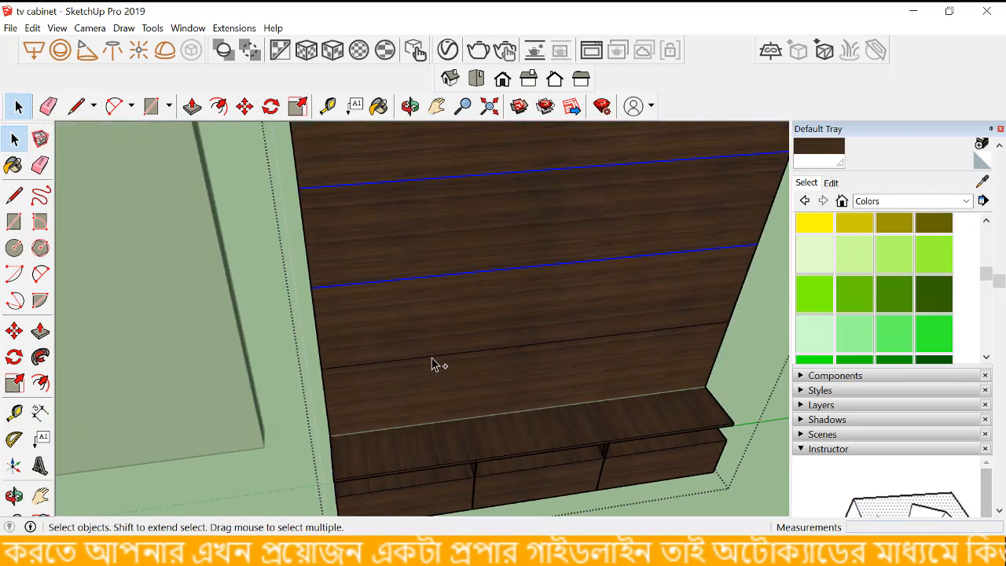
pyautogui.click(14, 331)
pyautogui.scroll(2, 393, 409)
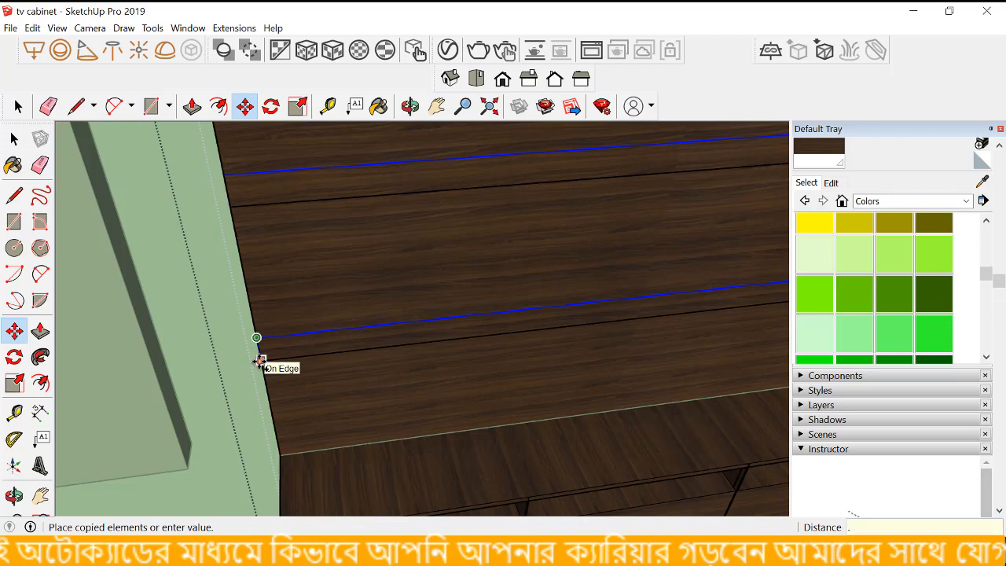
pyautogui.press('Return')
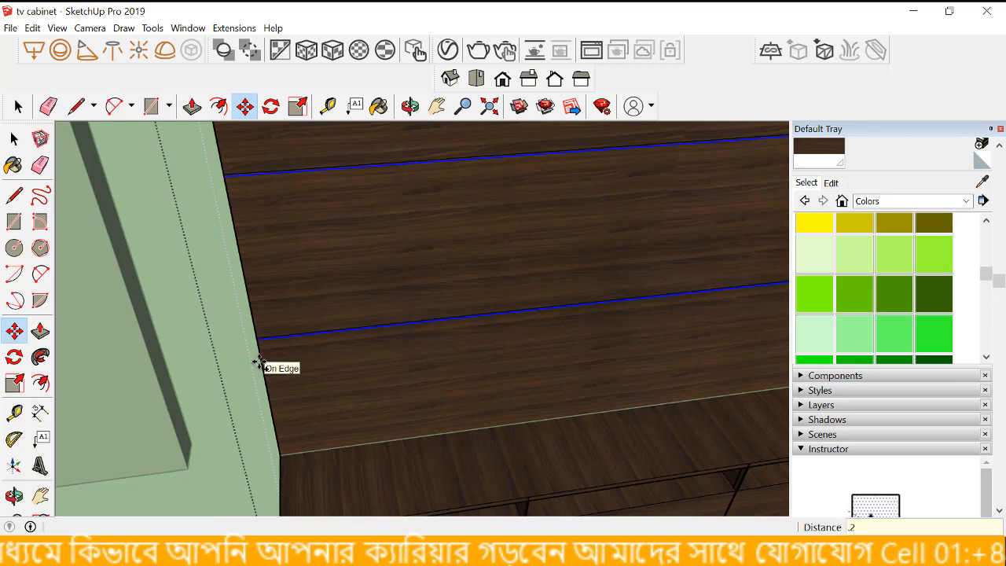
# - Push the narrow strip between the paired horizontal lines on the wall panel in by 1/2" to form a groove
pyautogui.scroll(3, 260, 363)
pyautogui.scroll(-1, 256, 362)
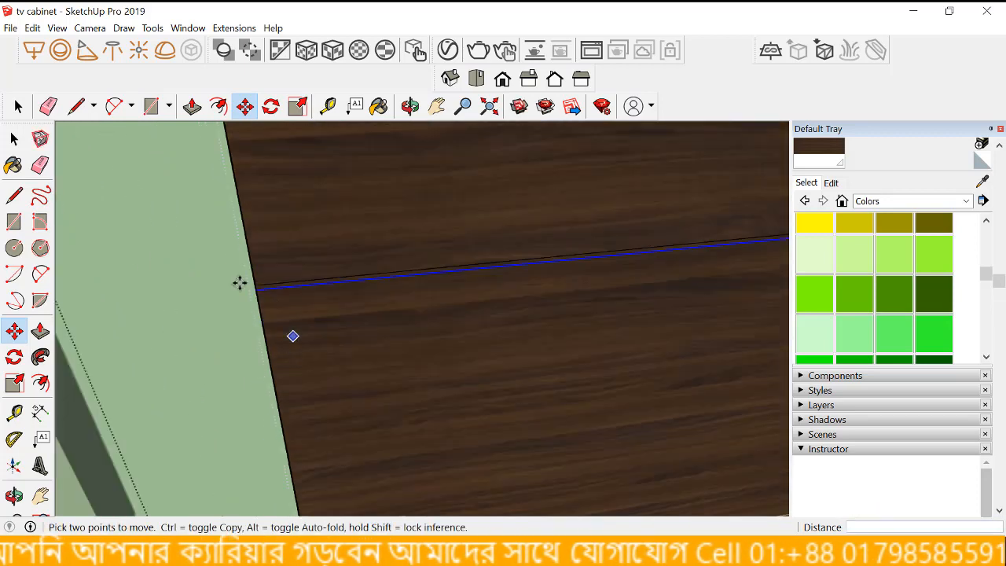
pyautogui.click(41, 331)
pyautogui.scroll(2, 450, 281)
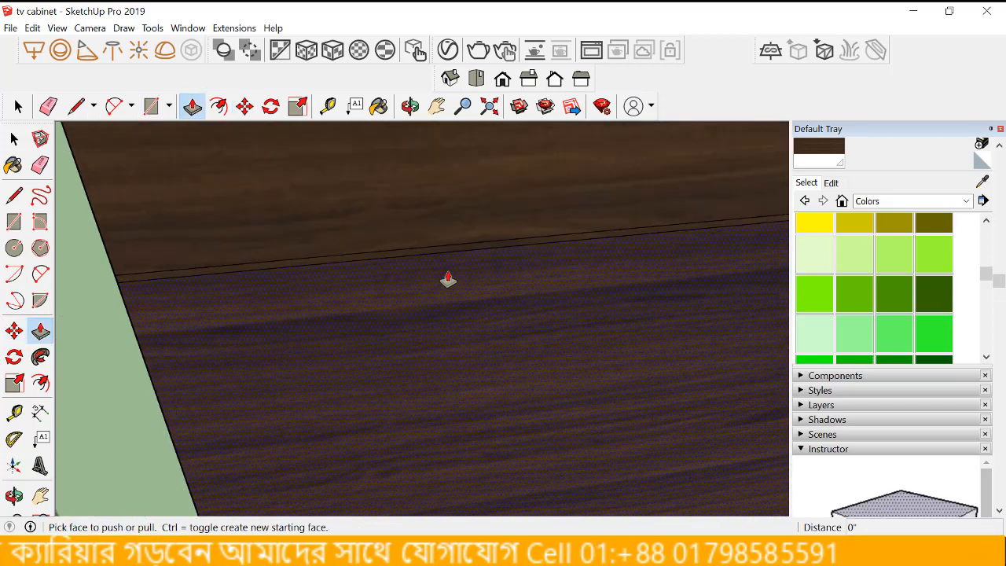
pyautogui.click(430, 257)
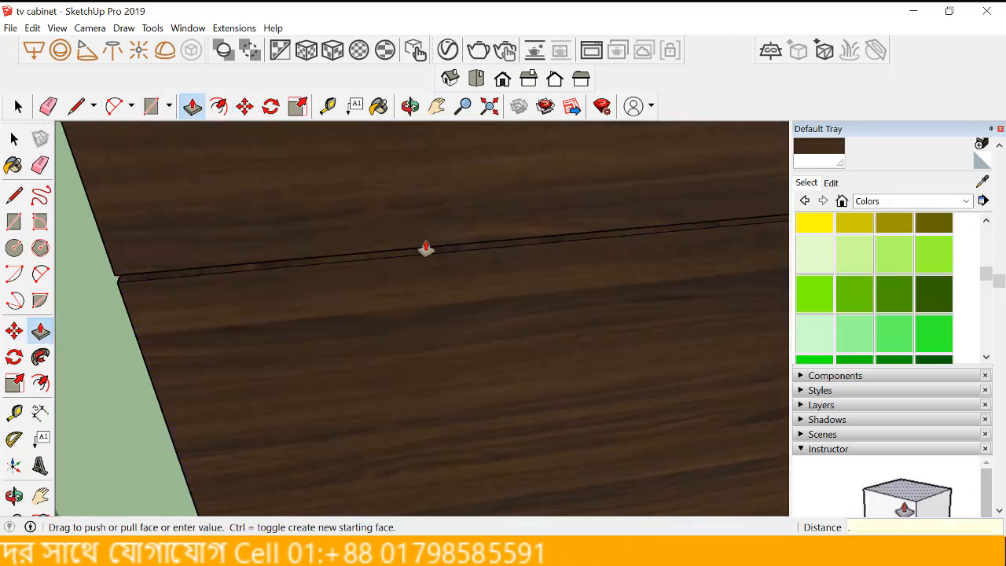
pyautogui.write('-1/2')
pyautogui.press('Return')
pyautogui.scroll(-1, 357, 334)
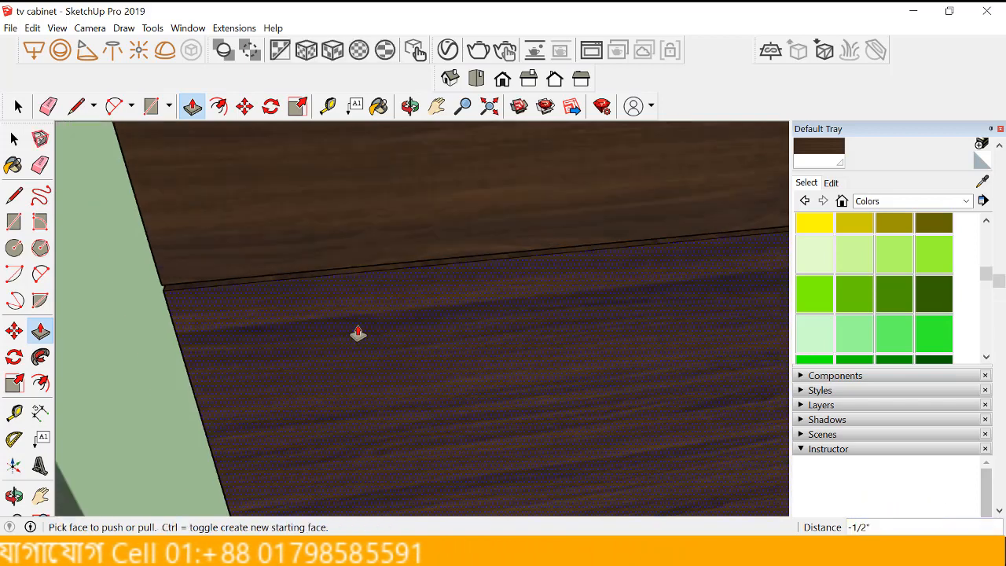
# - Recess the remaining groove strips on the wall panel to the same 1/2" depth and leave the cabinet group
pyautogui.scroll(-4, 358, 334)
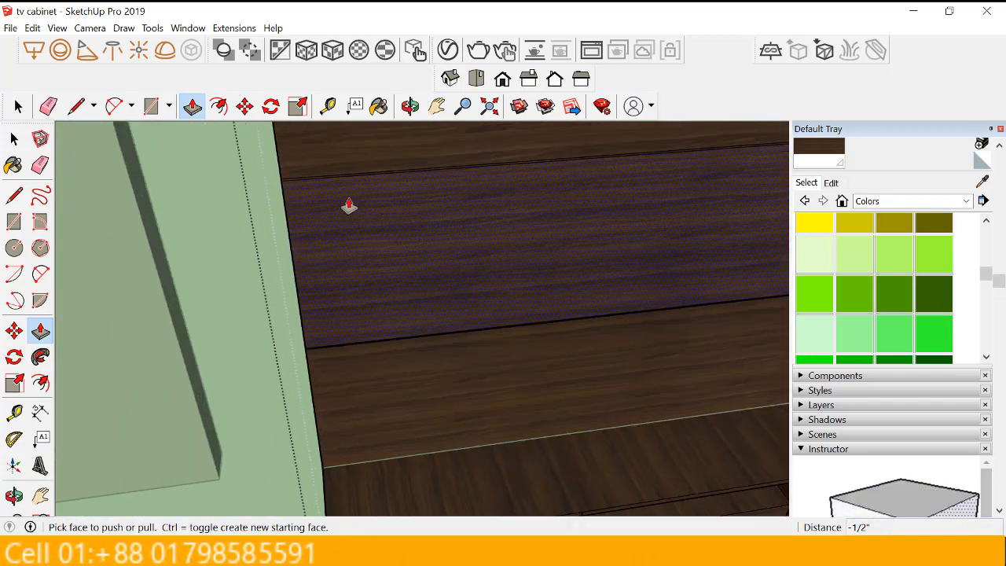
pyautogui.scroll(2, 340, 178)
pyautogui.scroll(-3, 441, 407)
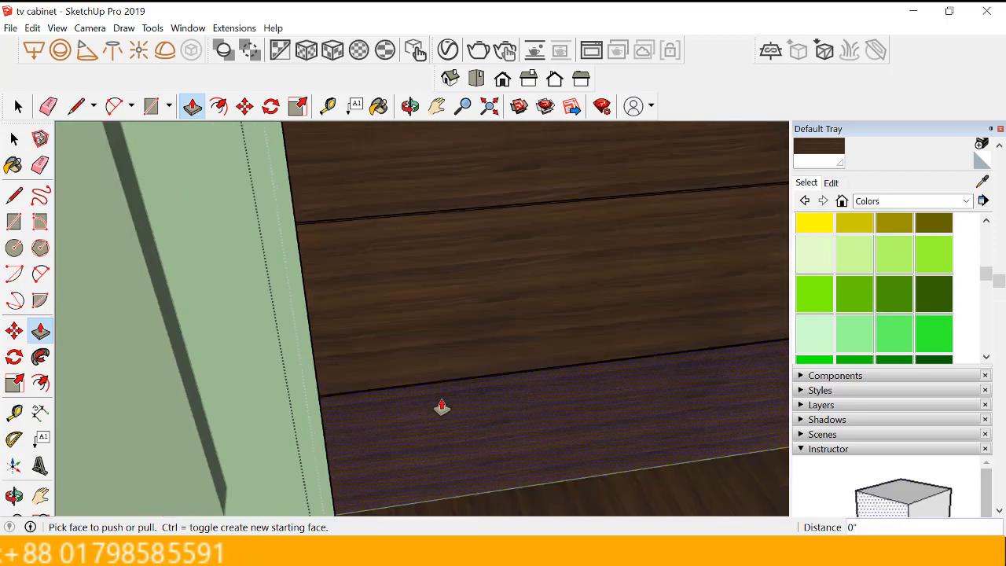
pyautogui.scroll(2, 381, 157)
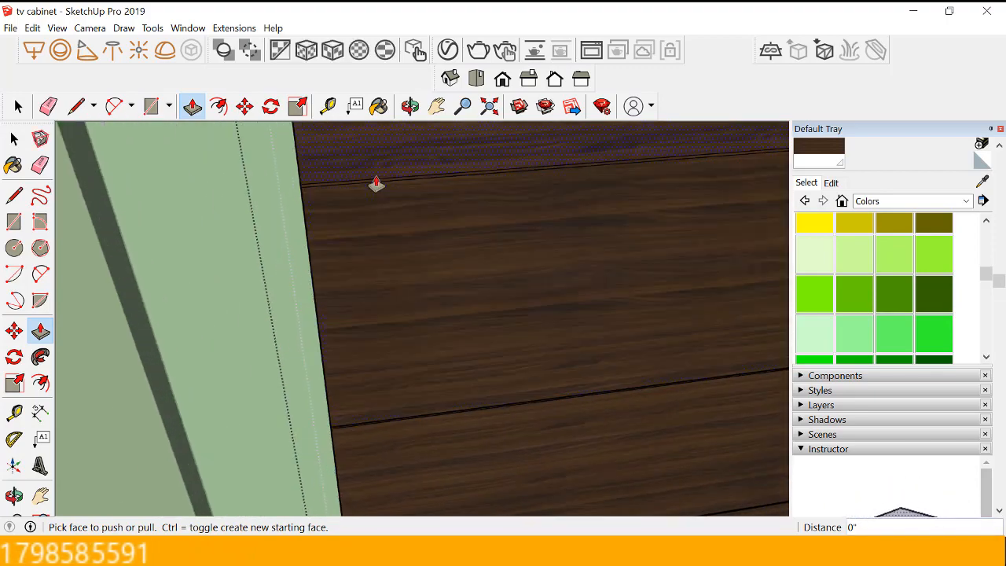
pyautogui.scroll(2, 376, 185)
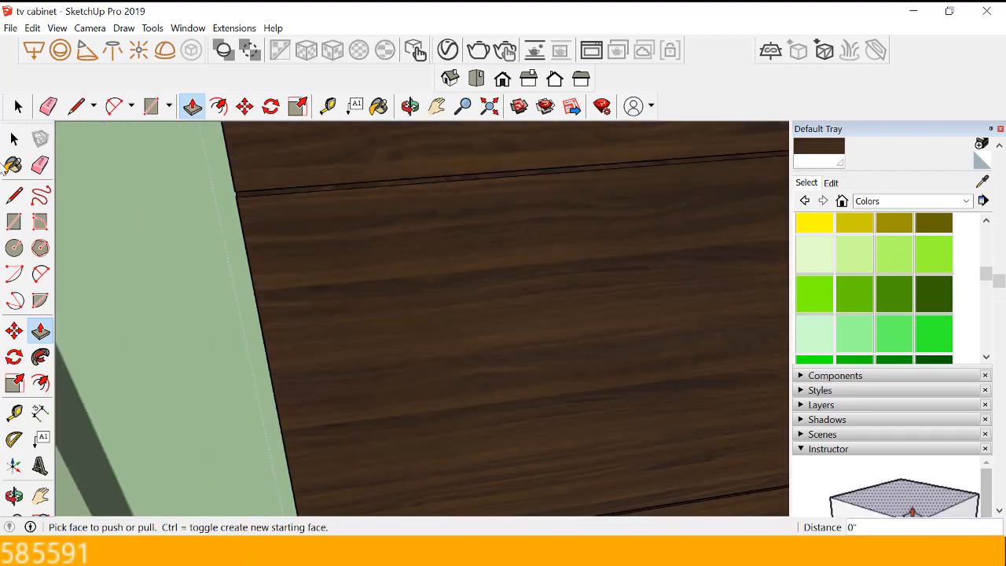
pyautogui.click(13, 139)
pyautogui.scroll(-2, 410, 260)
pyautogui.scroll(-2, 258, 286)
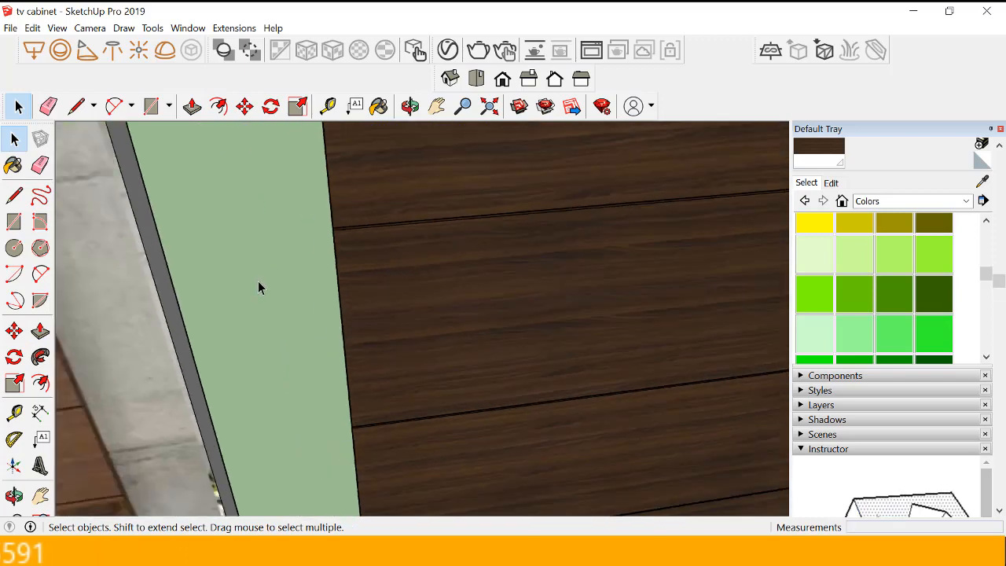
pyautogui.scroll(-2, 532, 277)
pyautogui.moveTo(464, 254); pyautogui.dragTo(363, 217)
pyautogui.press('space')
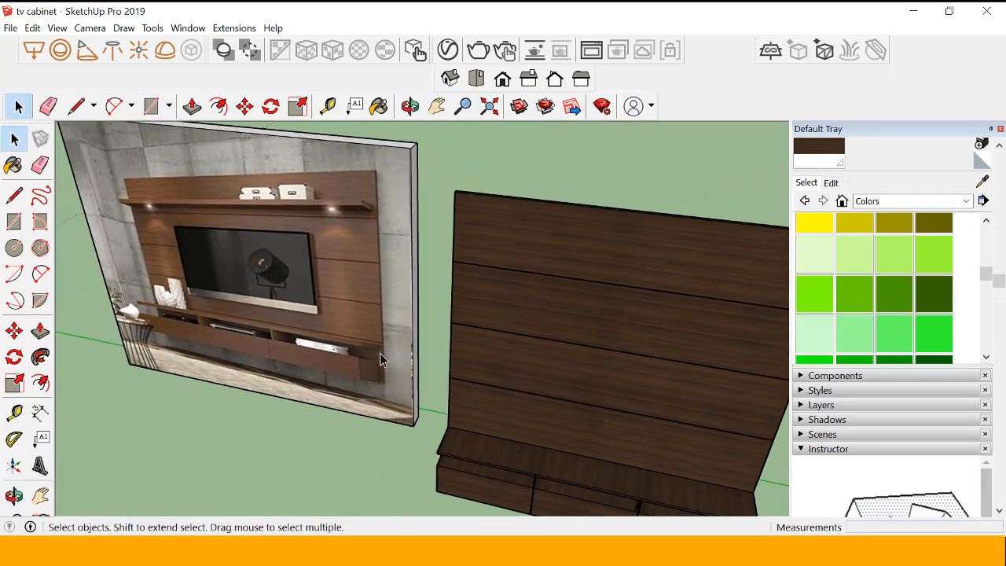
# - Inside the cabinet group, draw an 8' line across the wall panel's uppermost board, parallel to its top edge
pyautogui.scroll(-3, 488, 321)
pyautogui.scroll(4, 598, 303)
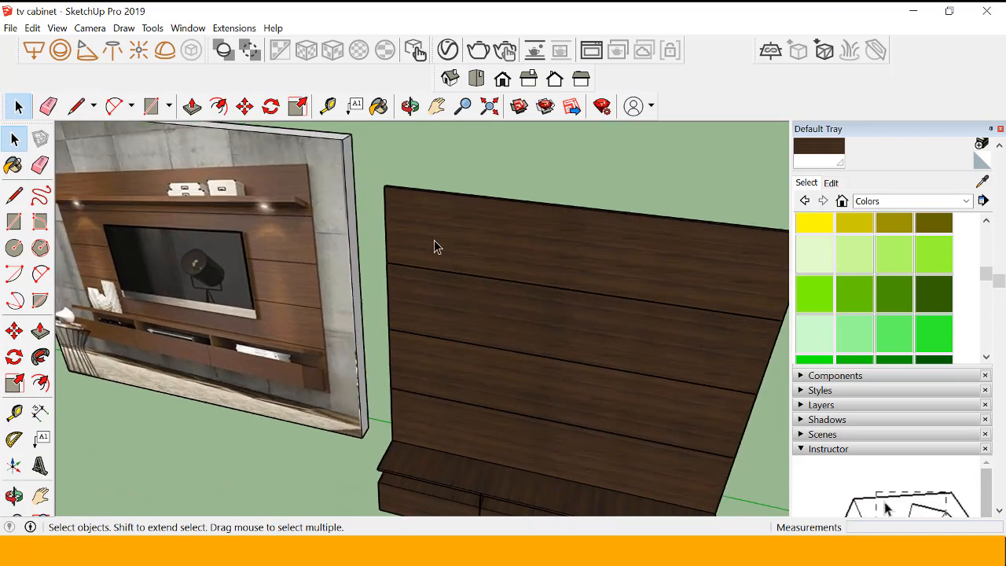
pyautogui.click(408, 242)
pyautogui.doubleClick(409, 246)
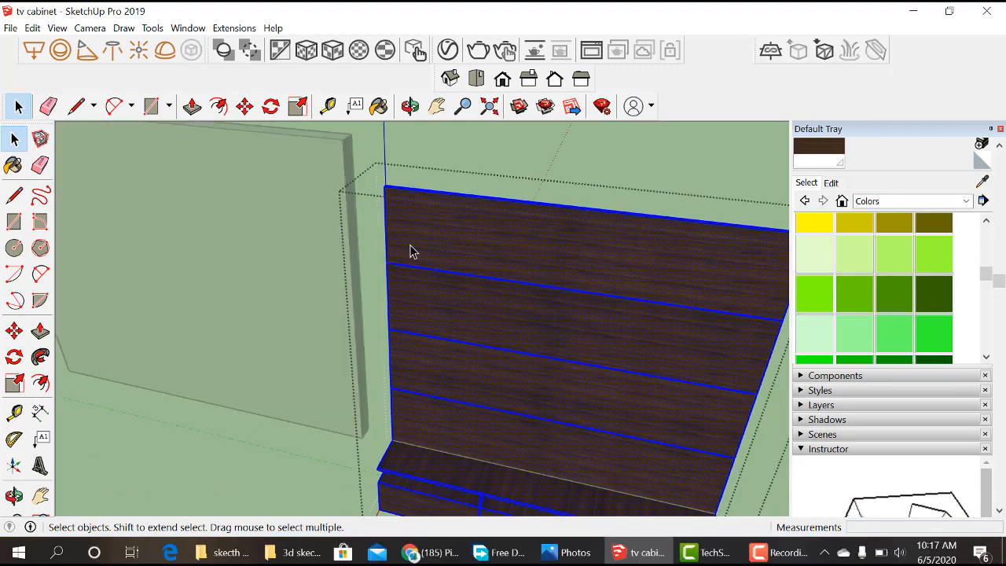
pyautogui.scroll(3, 413, 252)
pyautogui.click(413, 252)
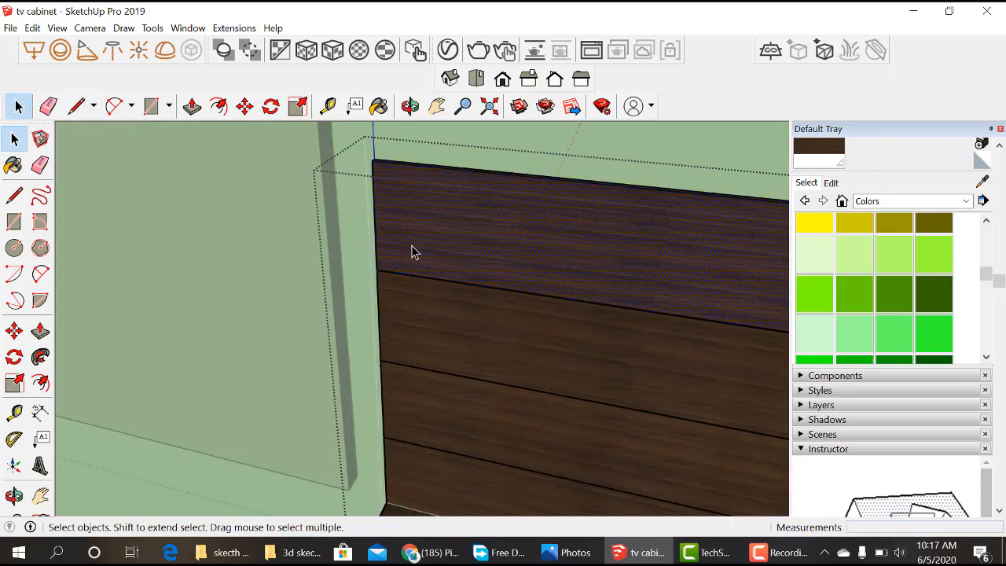
pyautogui.scroll(2, 412, 252)
pyautogui.click(14, 195)
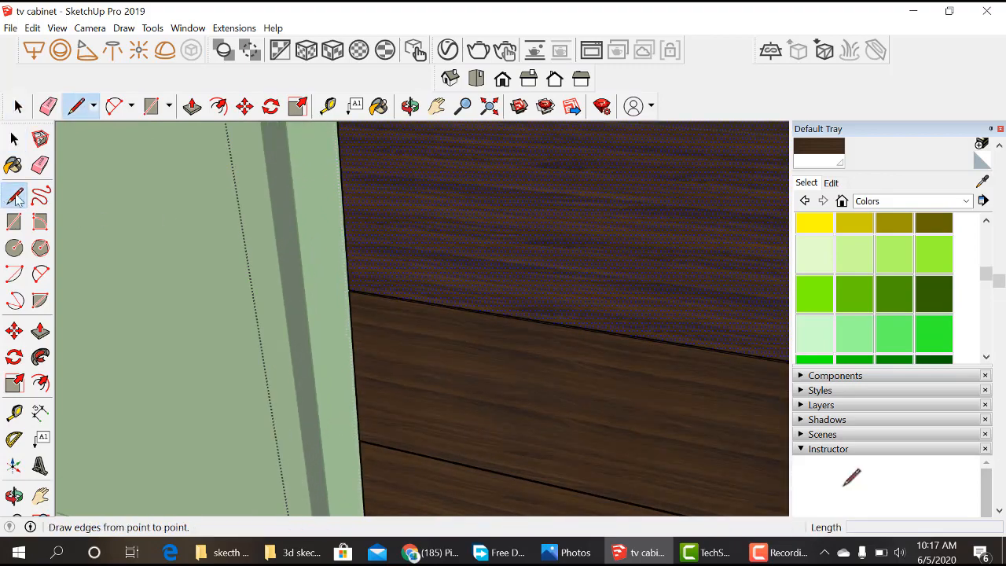
pyautogui.click(344, 211)
pyautogui.scroll(-5, 344, 209)
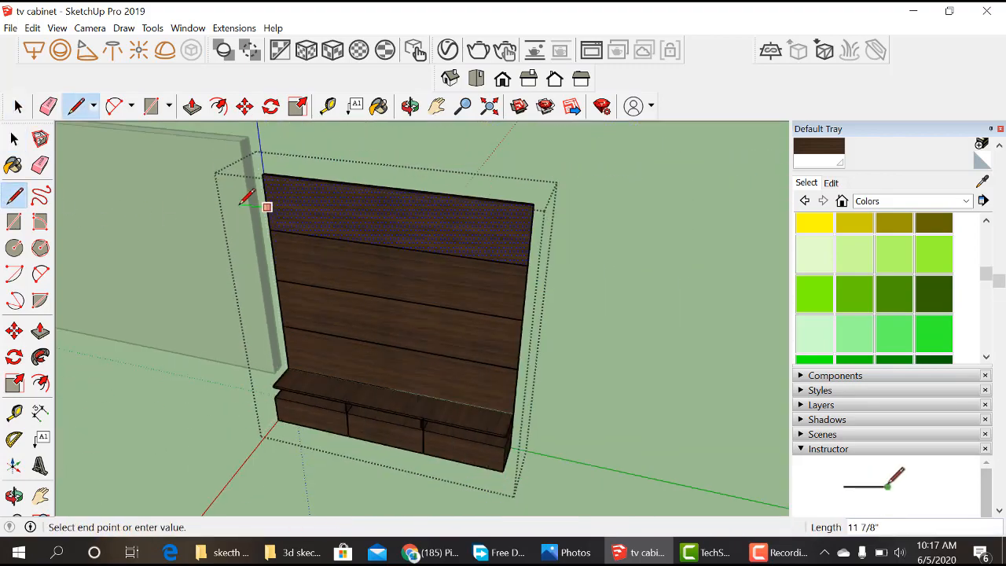
pyautogui.scroll(2, 471, 240)
pyautogui.click(555, 242)
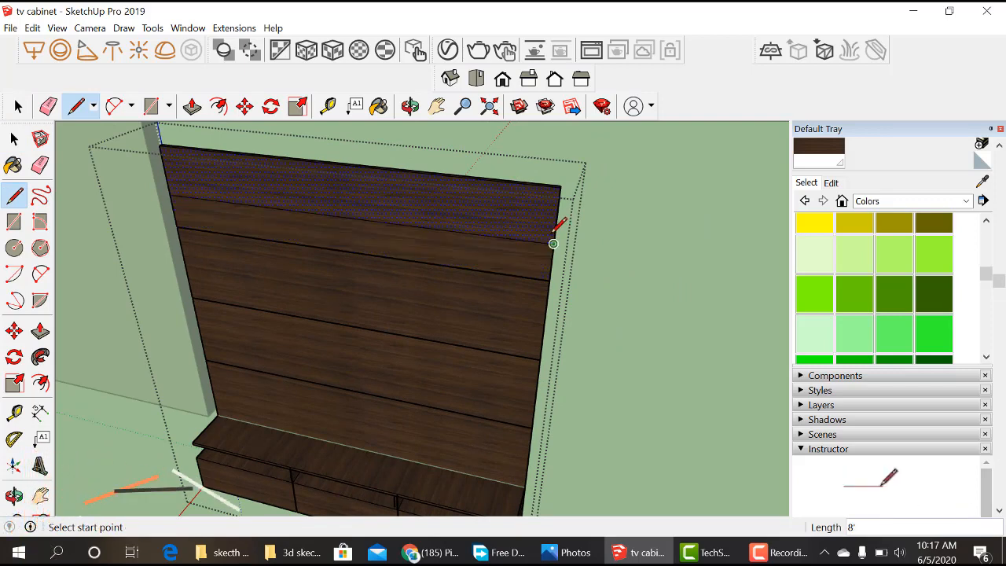
# - Copy the new line on the uppermost board down by about 1 13/16" to outline a shelf strip
pyautogui.click(14, 139)
pyautogui.scroll(2, 680, 336)
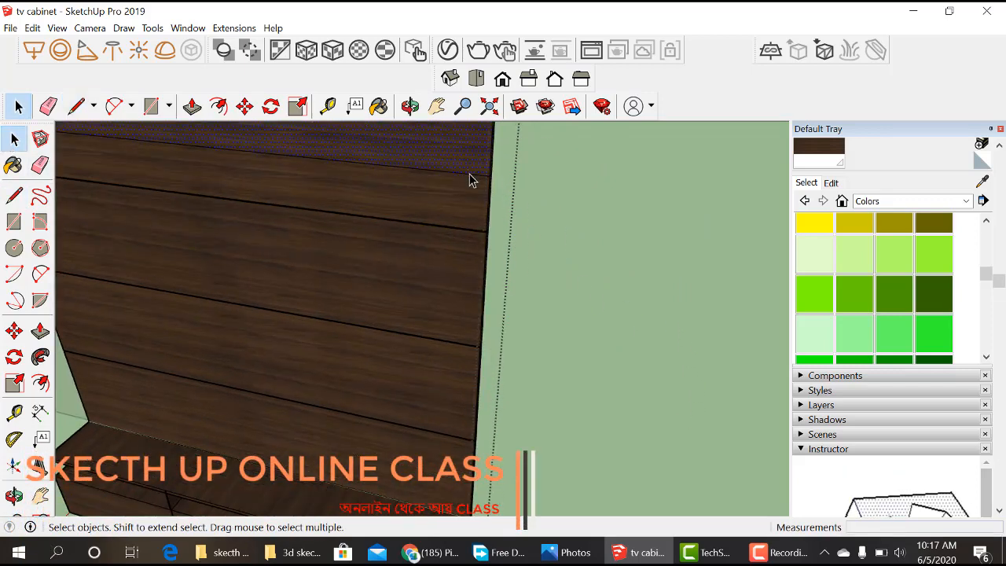
pyautogui.click(13, 331)
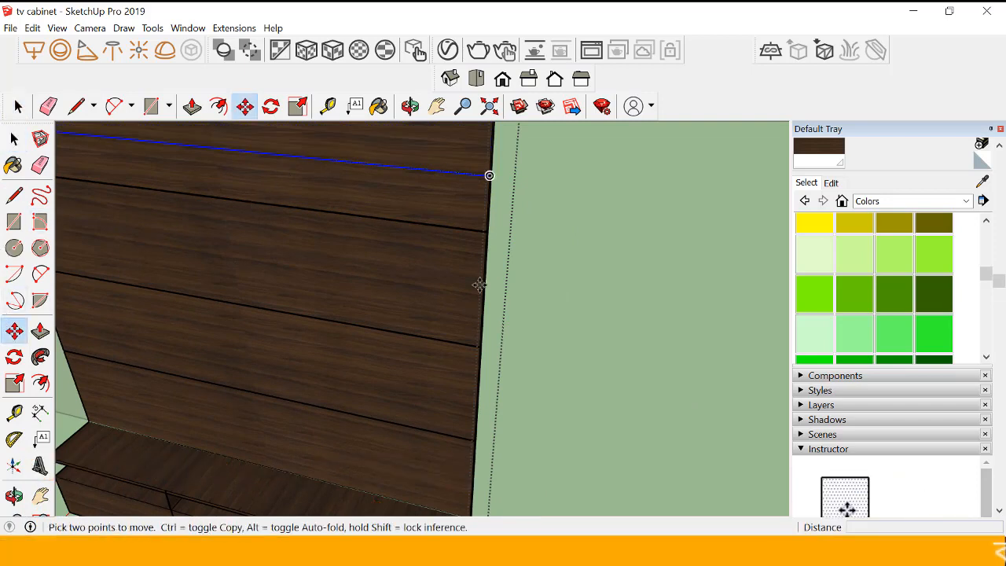
pyautogui.scroll(2, 469, 205)
pyautogui.scroll(-3, 469, 224)
pyautogui.scroll(2, 483, 145)
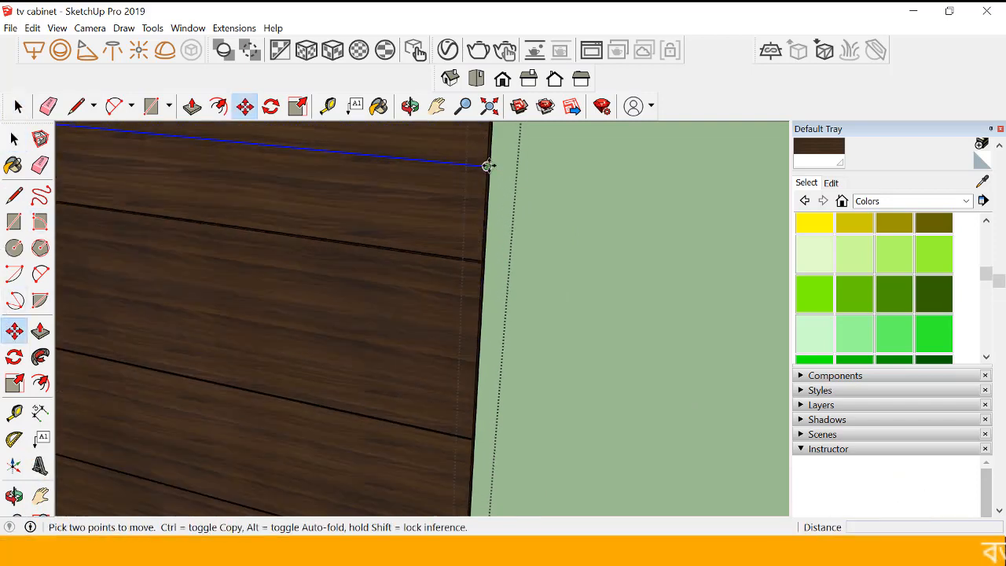
pyautogui.moveTo(487, 166); pyautogui.dragTo(487, 187)
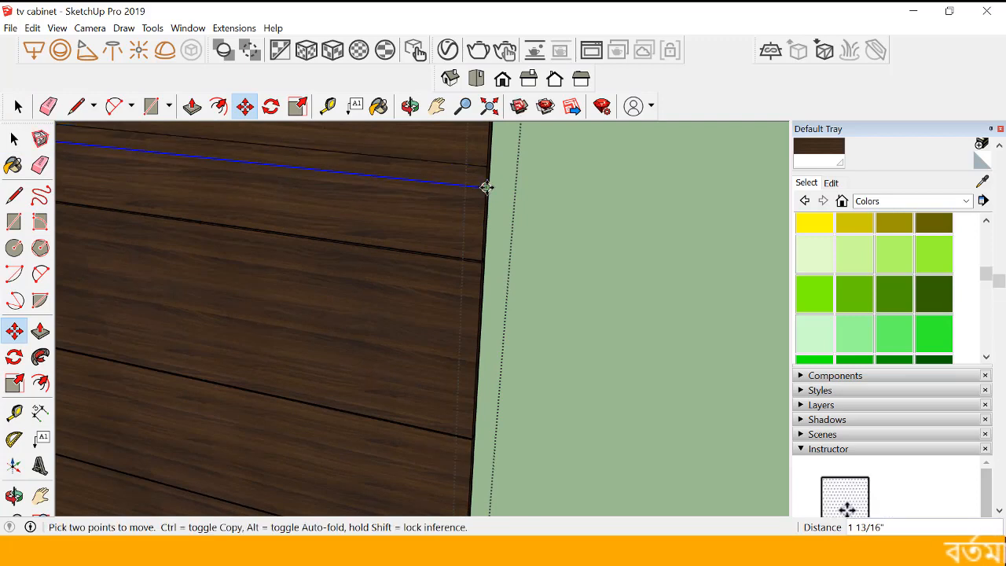
# - Pull the shelf strip out by 1' 1", matching the cabinet top's depth, and leave the cabinet group
pyautogui.click(41, 331)
pyautogui.click(287, 172)
pyautogui.scroll(-5, 287, 172)
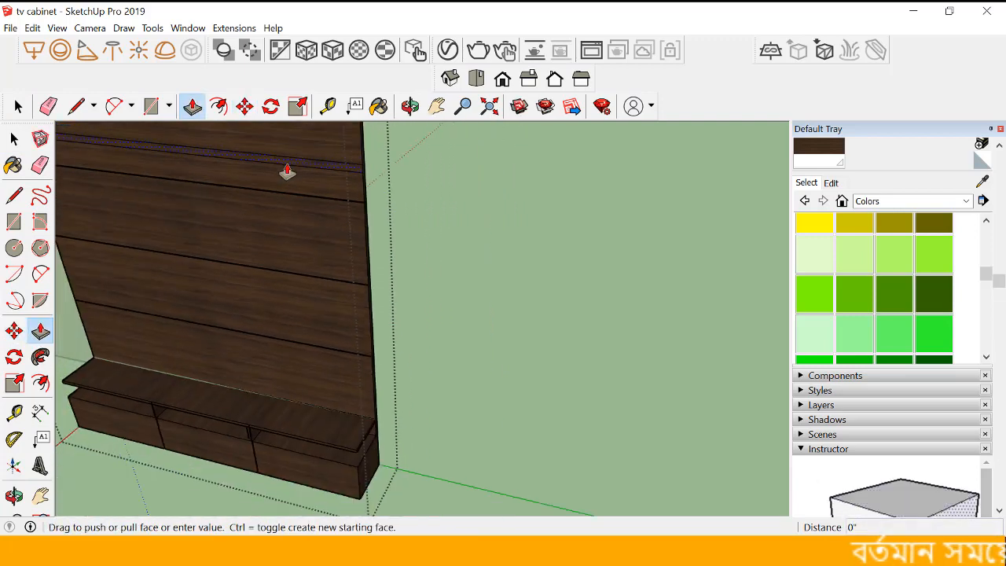
pyautogui.click(350, 390)
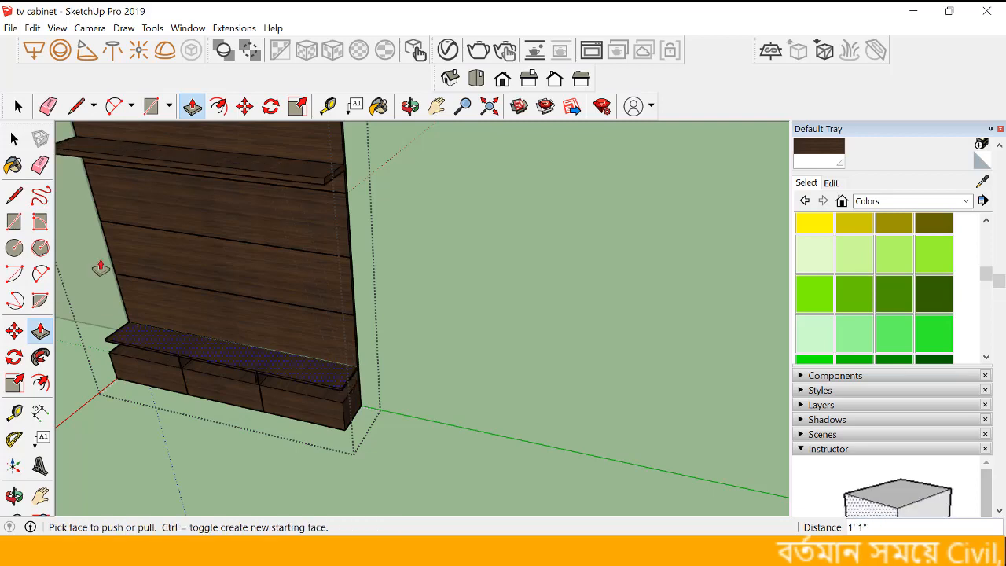
pyautogui.click(13, 104)
pyautogui.scroll(-4, 613, 364)
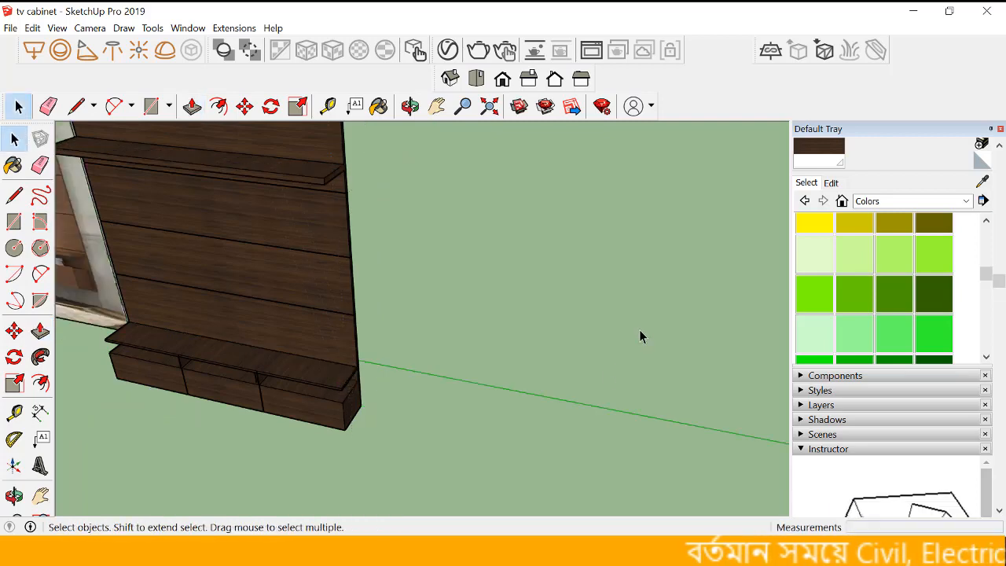
# - Explode the group of the finished TV unit beside the reference picture into its separate objects
pyautogui.scroll(4, 346, 251)
pyautogui.moveTo(221, 217); pyautogui.dragTo(188, 260, button='middle')
pyautogui.scroll(-4, 484, 230)
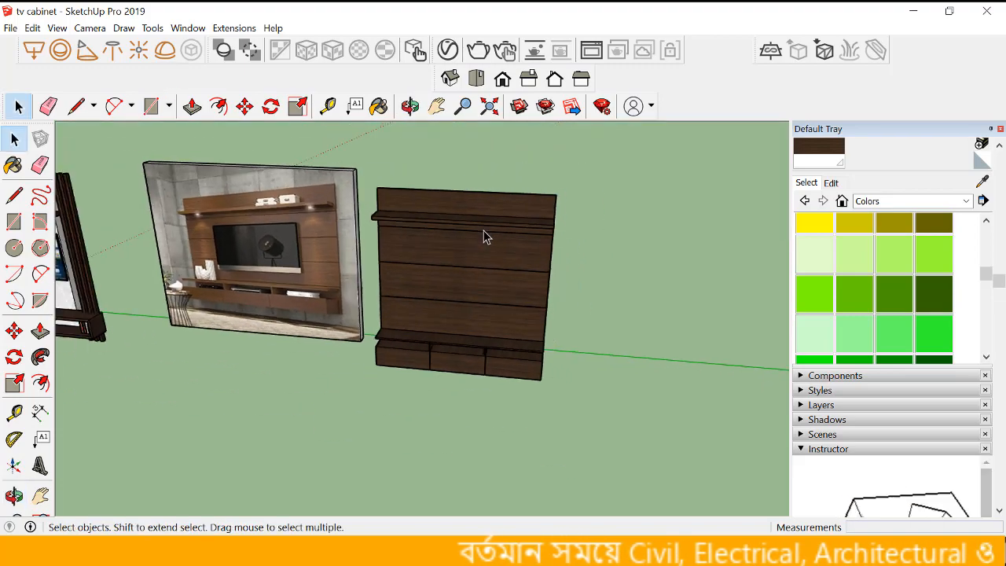
pyautogui.scroll(-2, 478, 231)
pyautogui.scroll(4, 117, 202)
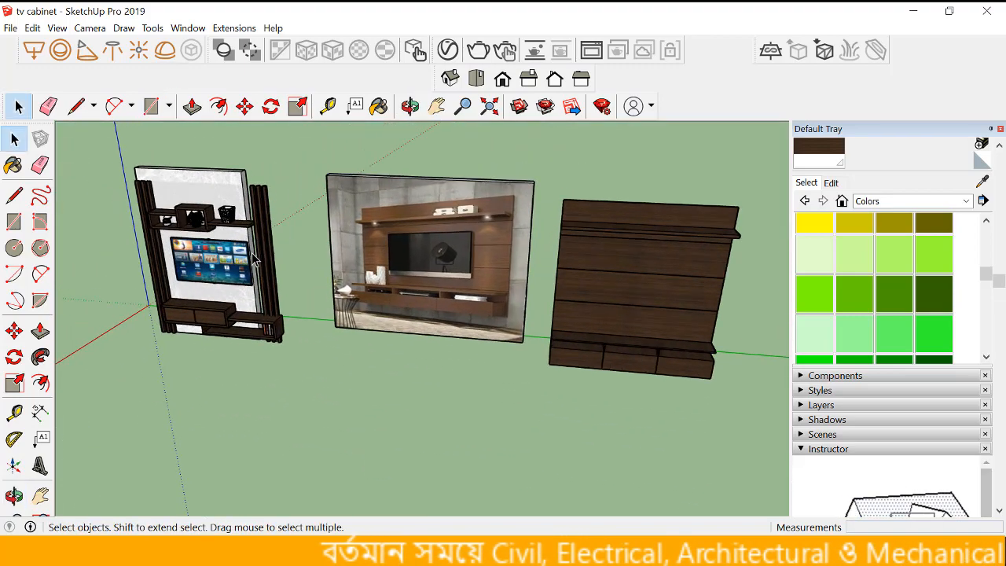
pyautogui.click(241, 261)
pyautogui.rightClick(240, 268)
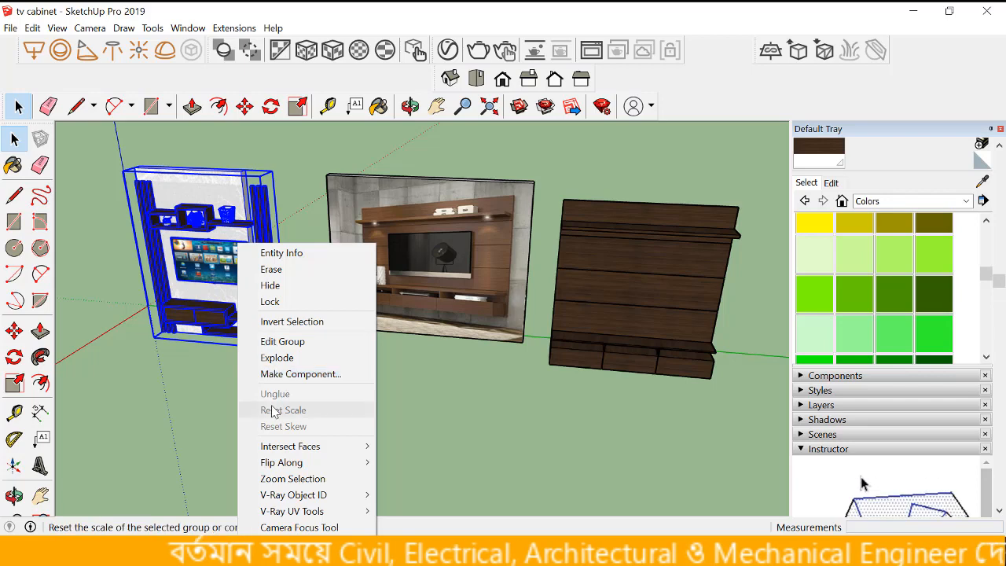
pyautogui.click(277, 358)
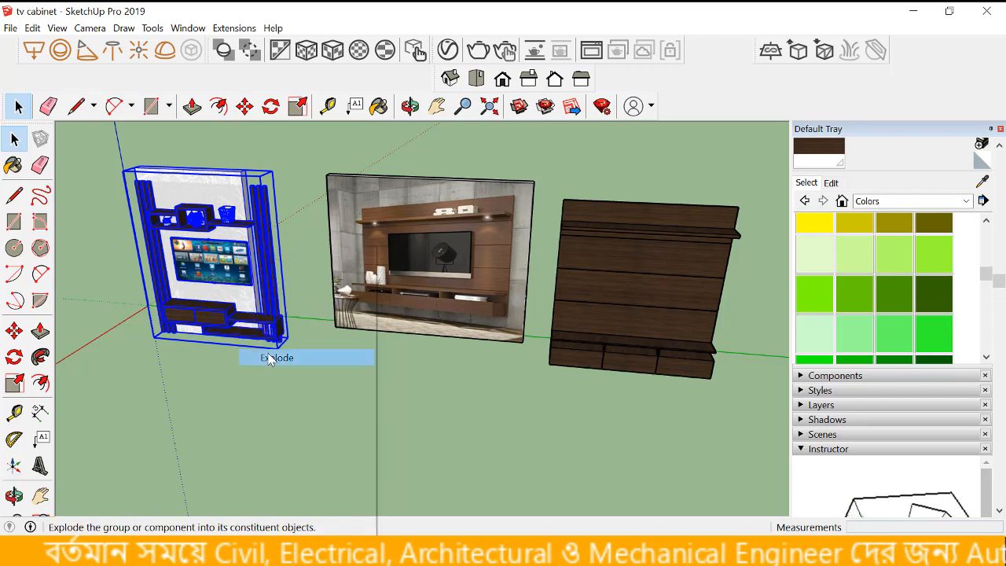
pyautogui.click(272, 398)
# - Copy the television from the finished TV unit onto the new cabinet's wall panel, about 22' 10 13/16" away
pyautogui.scroll(3, 201, 269)
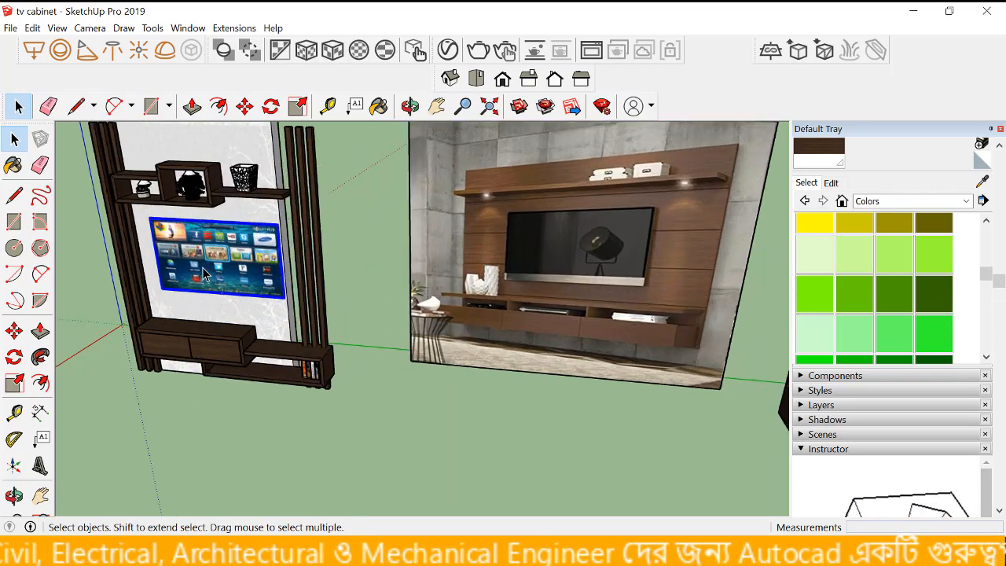
pyautogui.click(16, 333)
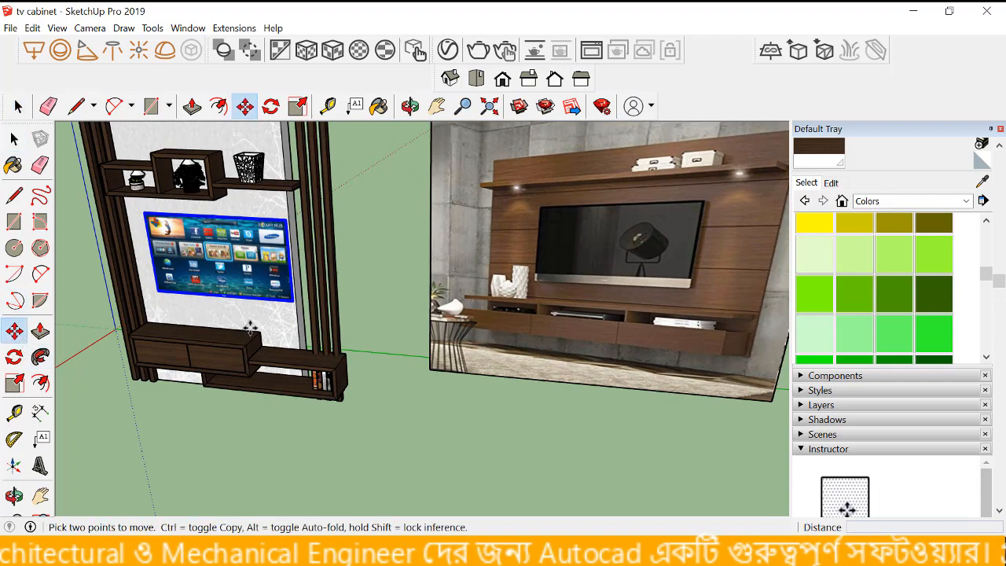
pyautogui.scroll(-5, 293, 321)
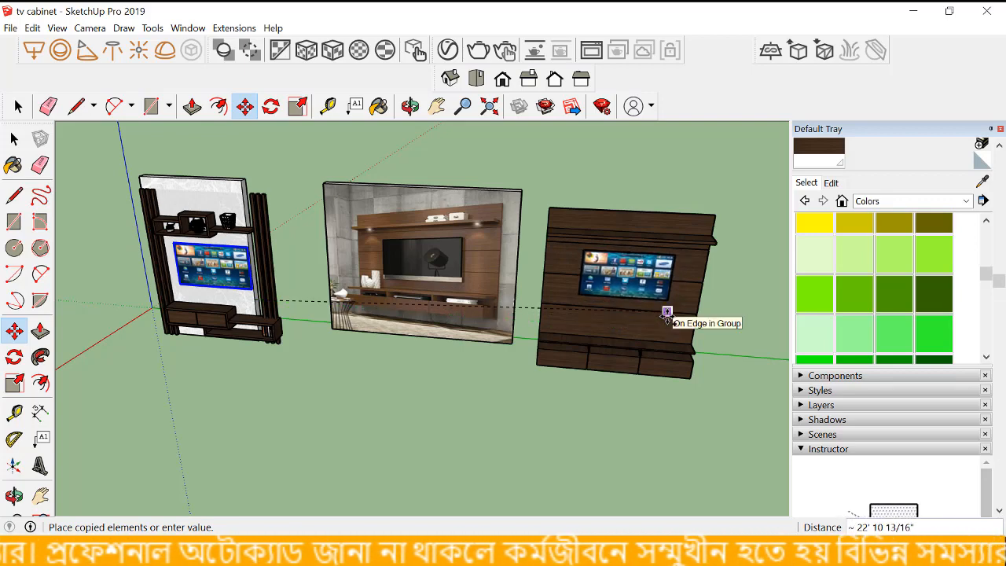
pyautogui.click(667, 318)
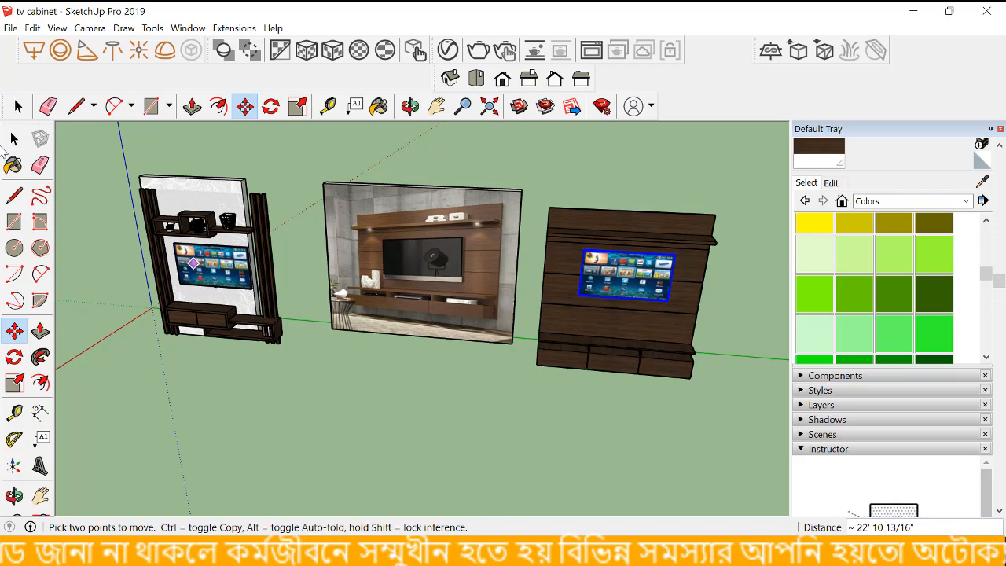
pyautogui.click(14, 139)
# - Copy the openwork patterned vase from the finished TV unit onto the new cabinet's upper shelf, about 23' 10 3/16" away
pyautogui.scroll(2, 525, 286)
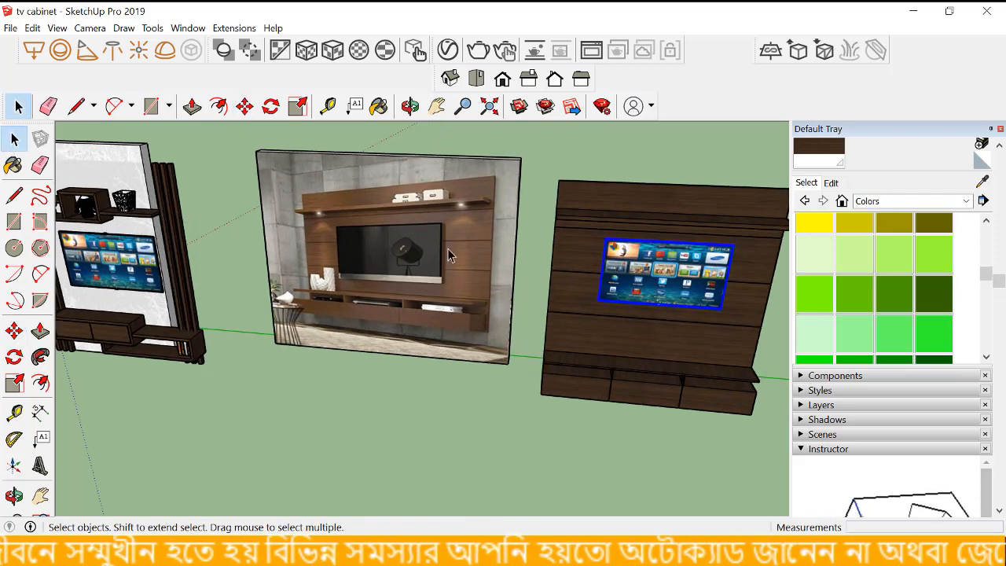
pyautogui.scroll(-2, 448, 254)
pyautogui.scroll(3, 187, 216)
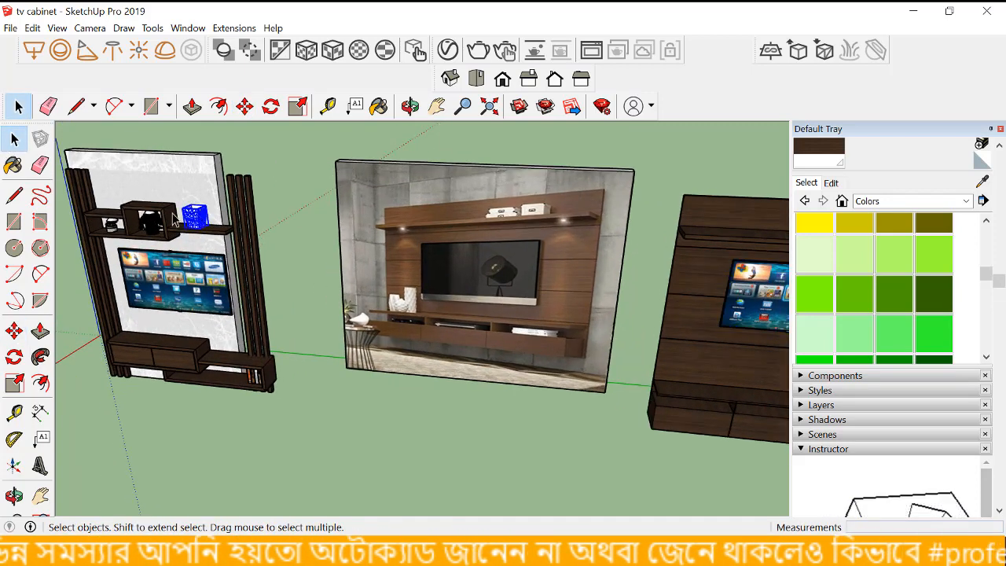
pyautogui.click(15, 330)
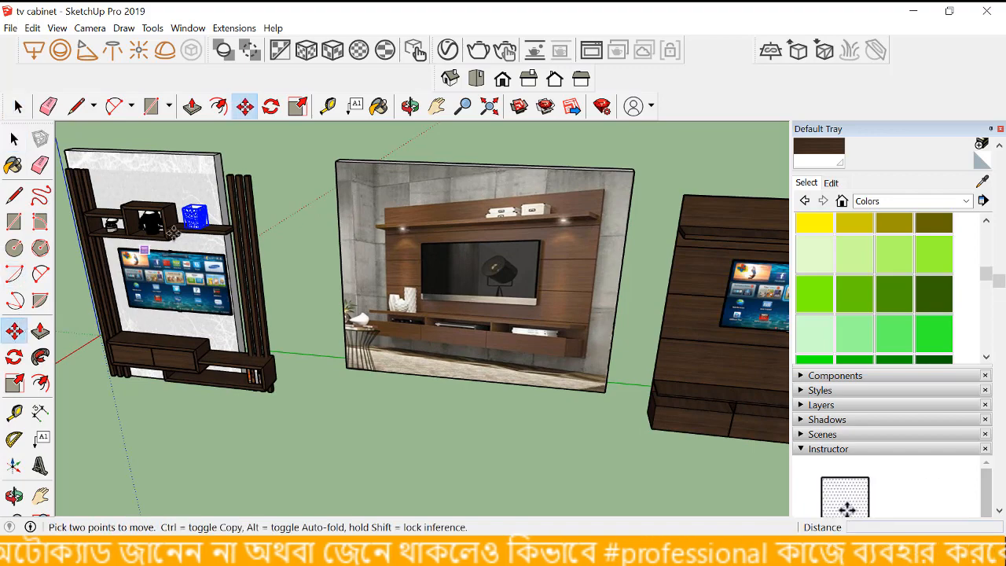
pyautogui.scroll(3, 172, 233)
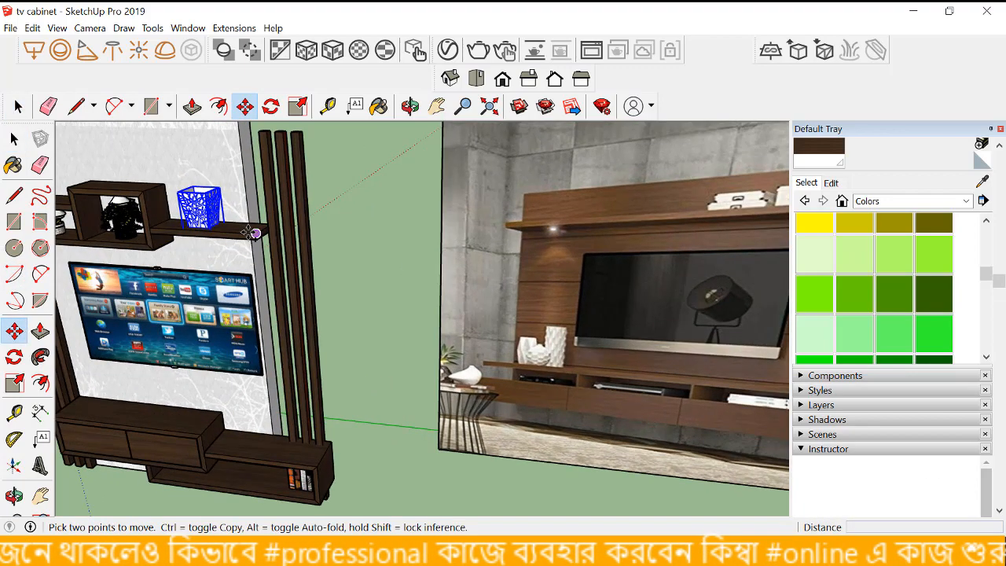
pyautogui.click(252, 233)
pyautogui.press('ctrl')
pyautogui.scroll(-5, 250, 233)
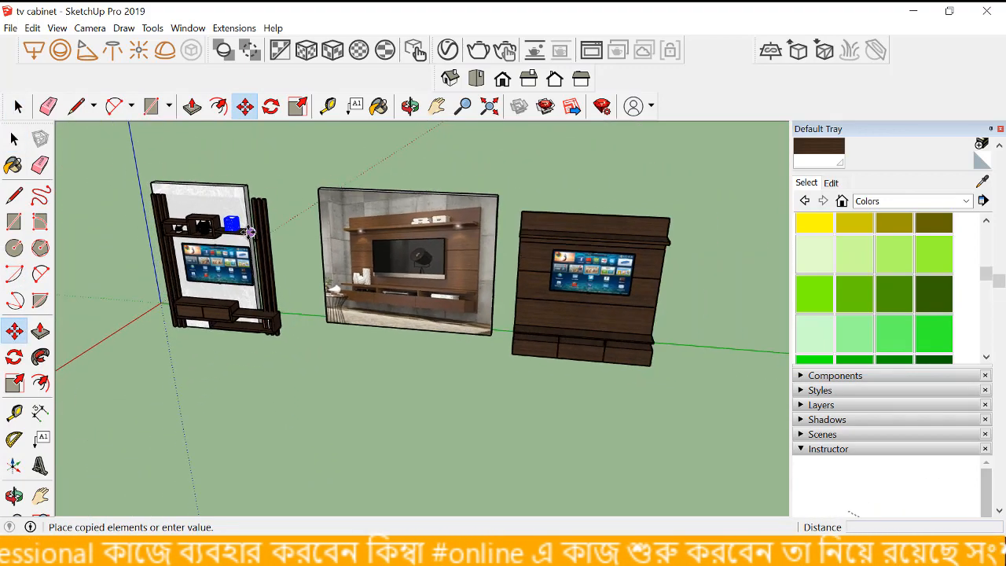
pyautogui.scroll(5, 667, 244)
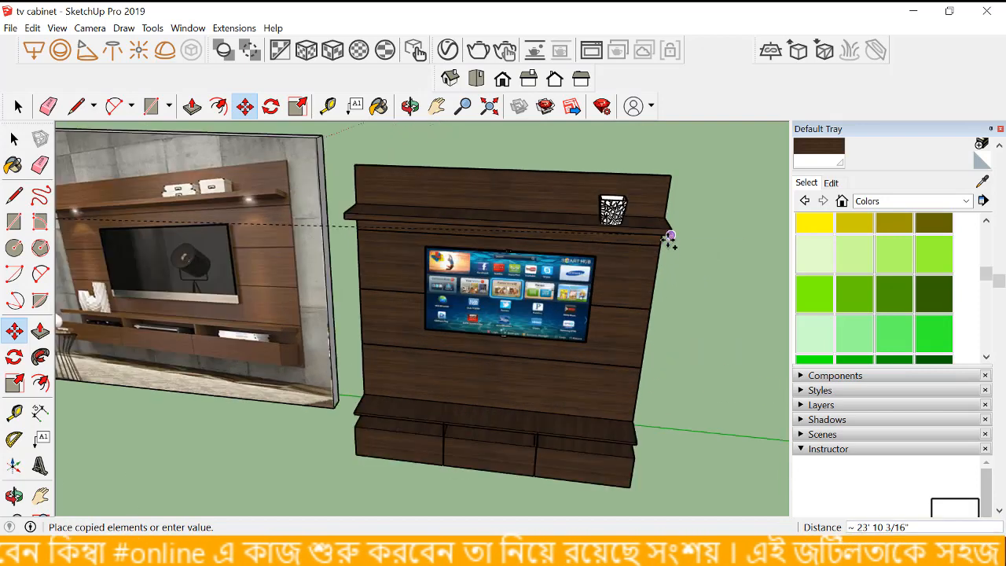
pyautogui.scroll(3, 667, 220)
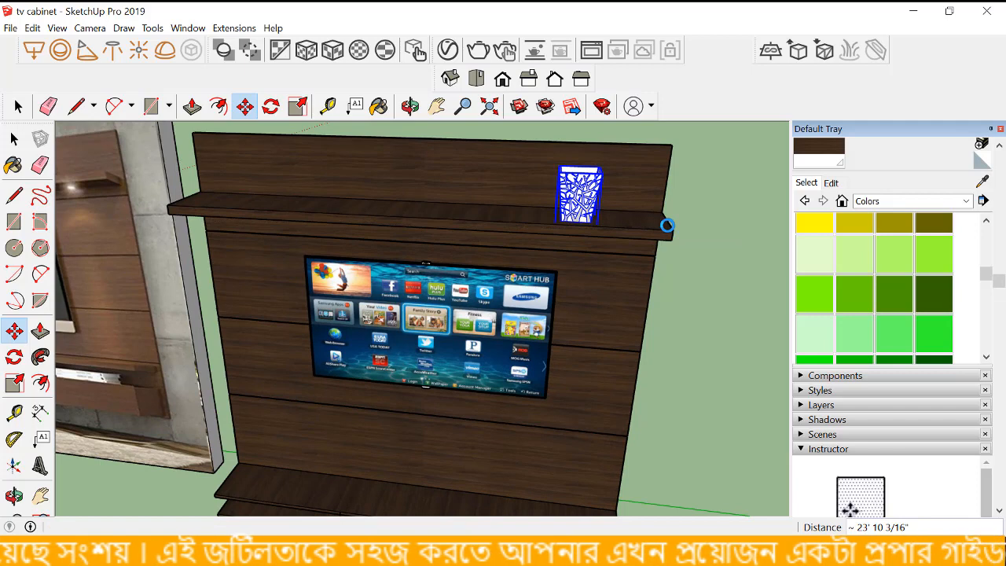
pyautogui.click(668, 225)
pyautogui.scroll(-1, 667, 226)
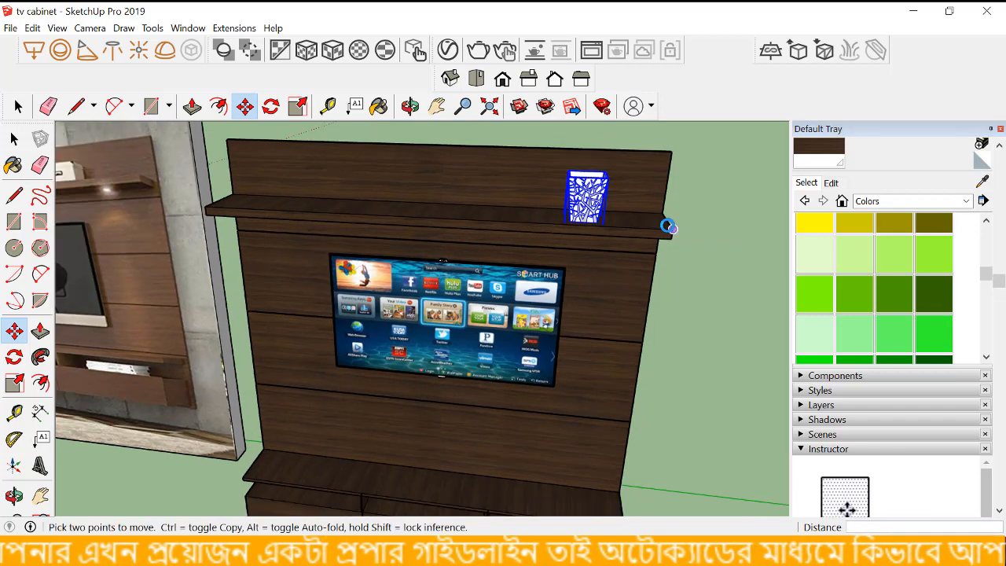
# - Copy the row of books from the finished unit's lower shelf onto the new cabinet's upper shelf, about 18' 4" away
pyautogui.click(12, 139)
pyautogui.scroll(-6, 497, 280)
pyautogui.scroll(1, 114, 293)
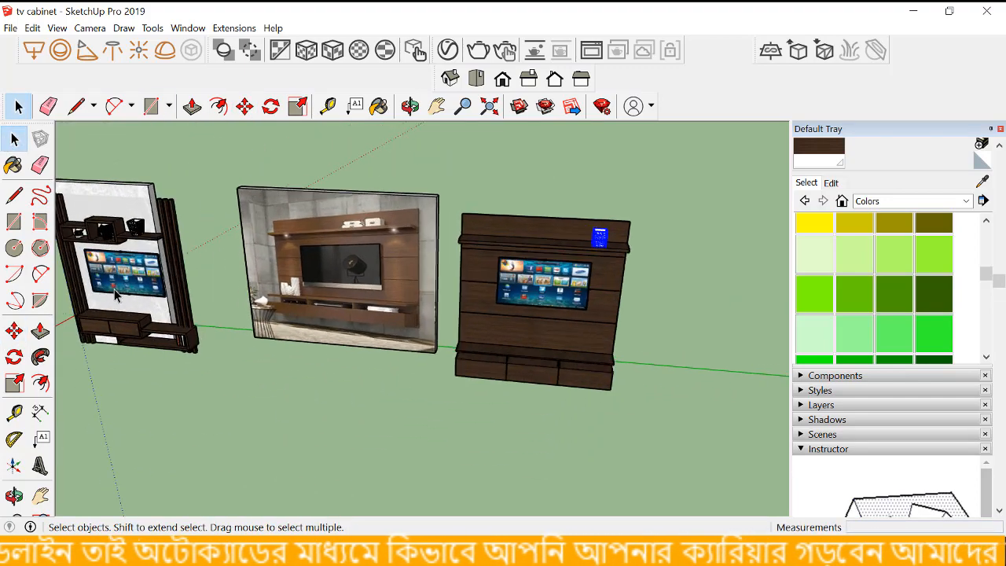
pyautogui.scroll(8, 114, 293)
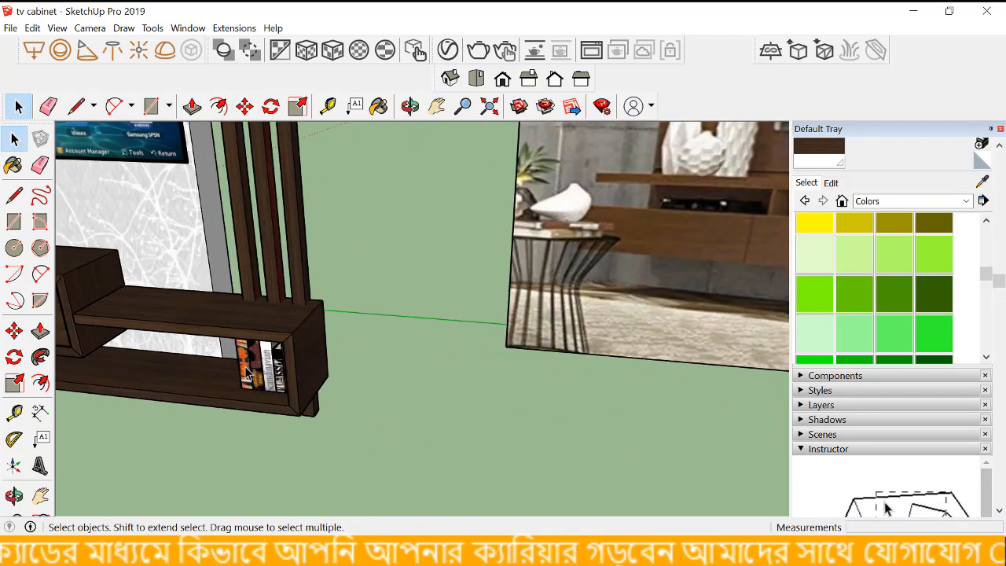
pyautogui.doubleClick(251, 366)
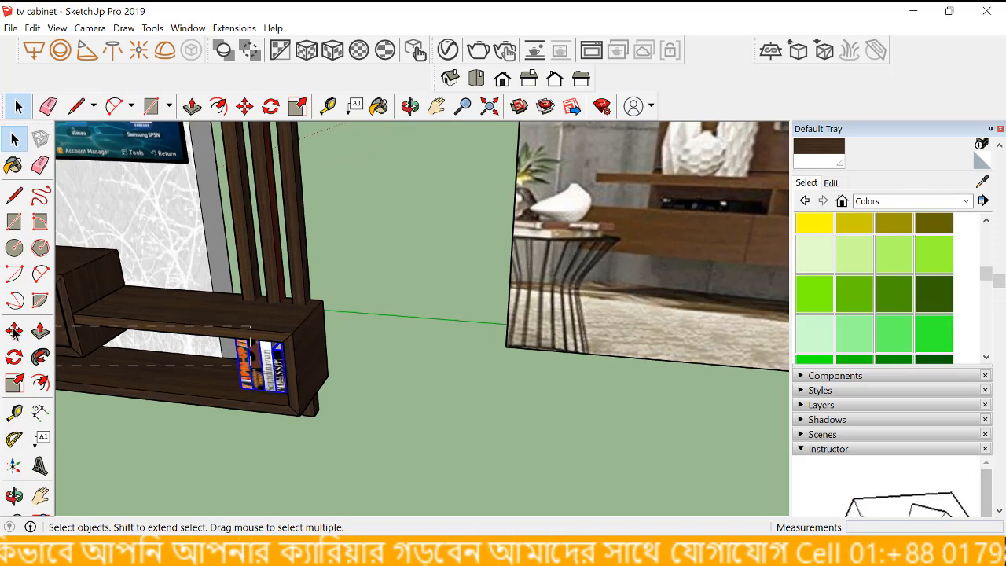
pyautogui.click(88, 356)
pyautogui.click(249, 361)
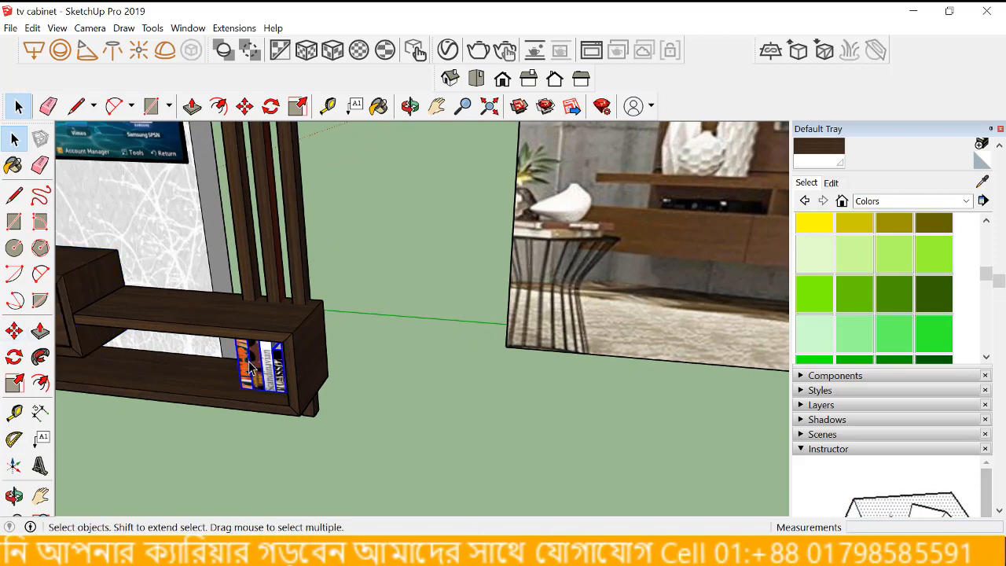
pyautogui.click(8, 339)
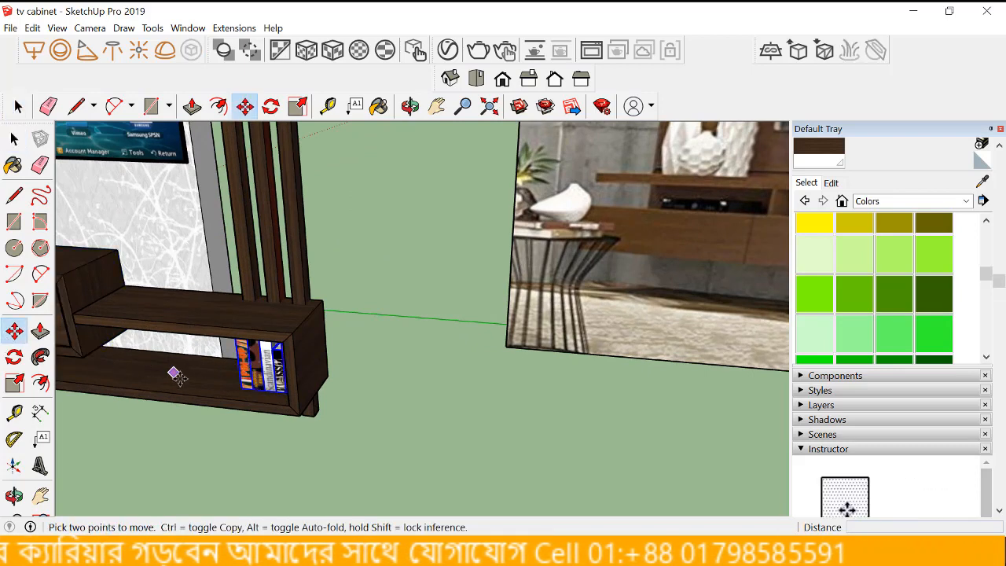
pyautogui.press('ctrl')
pyautogui.click(289, 404)
pyautogui.scroll(-8, 289, 404)
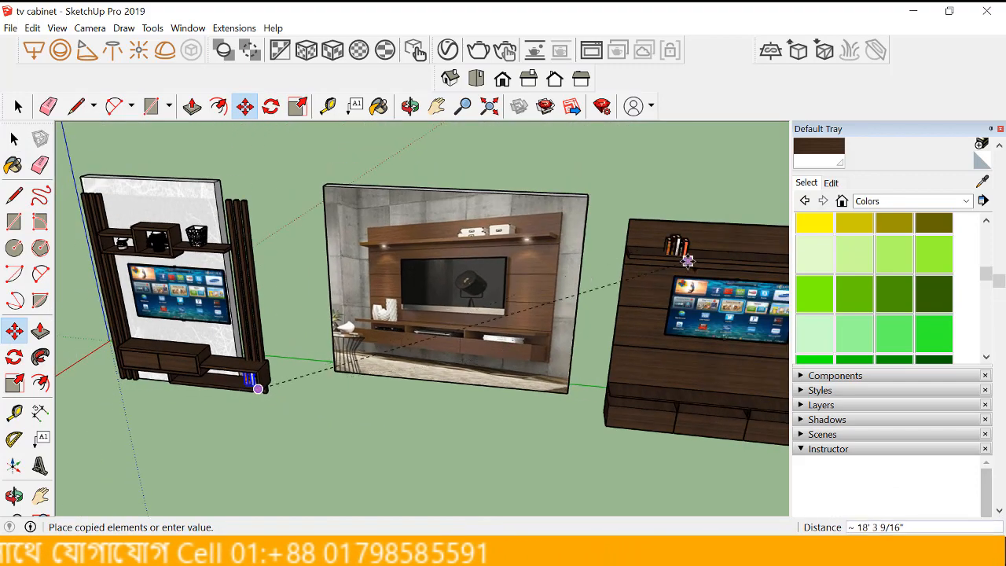
pyautogui.scroll(3, 684, 248)
pyautogui.click(688, 256)
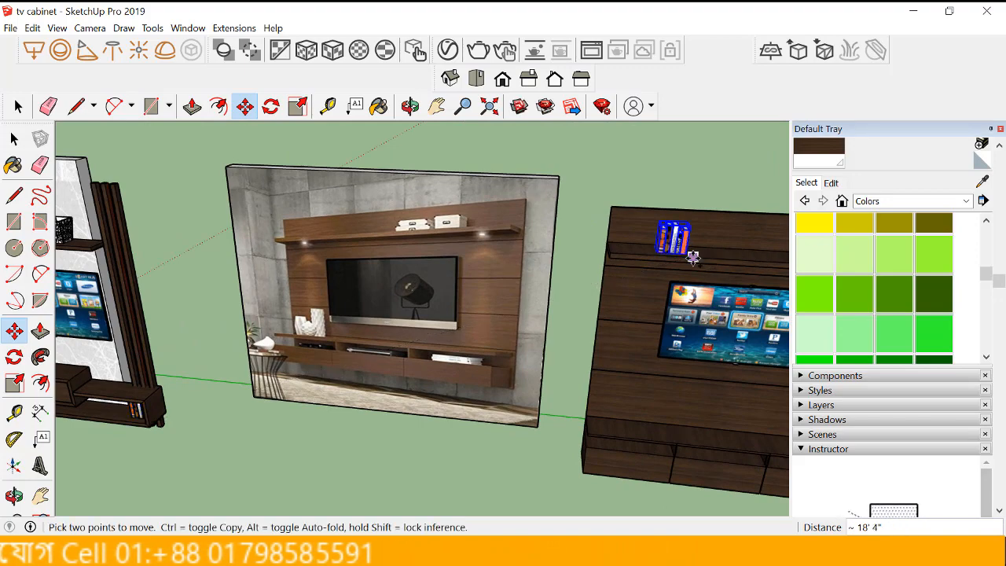
# - Copy the books from the upper shelf straight down about 6' 11" into the base cabinet's leftmost open compartment
pyautogui.press('ctrl')
pyautogui.click(692, 256)
pyautogui.scroll(-1, 692, 256)
pyautogui.scroll(2, 659, 442)
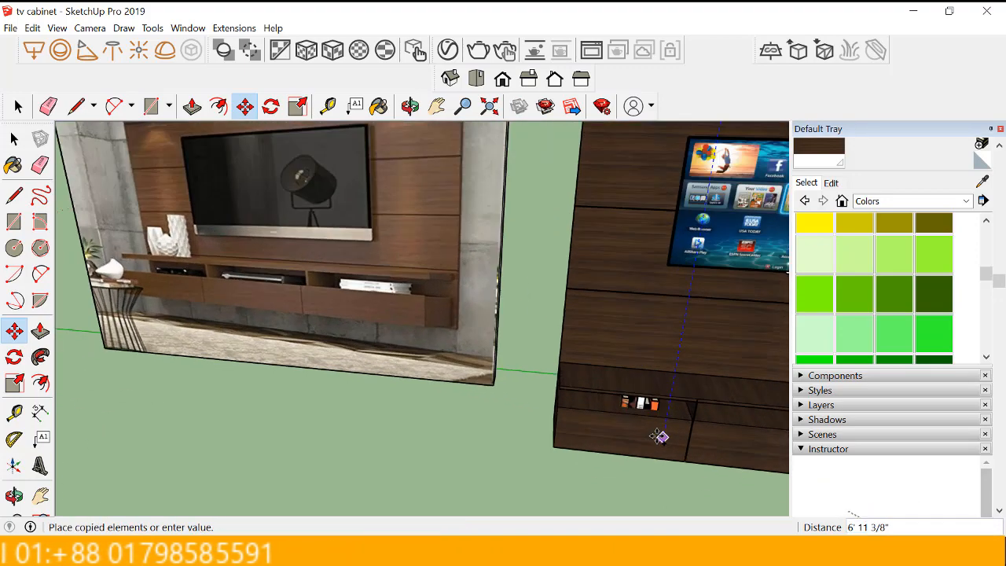
pyautogui.click(661, 431)
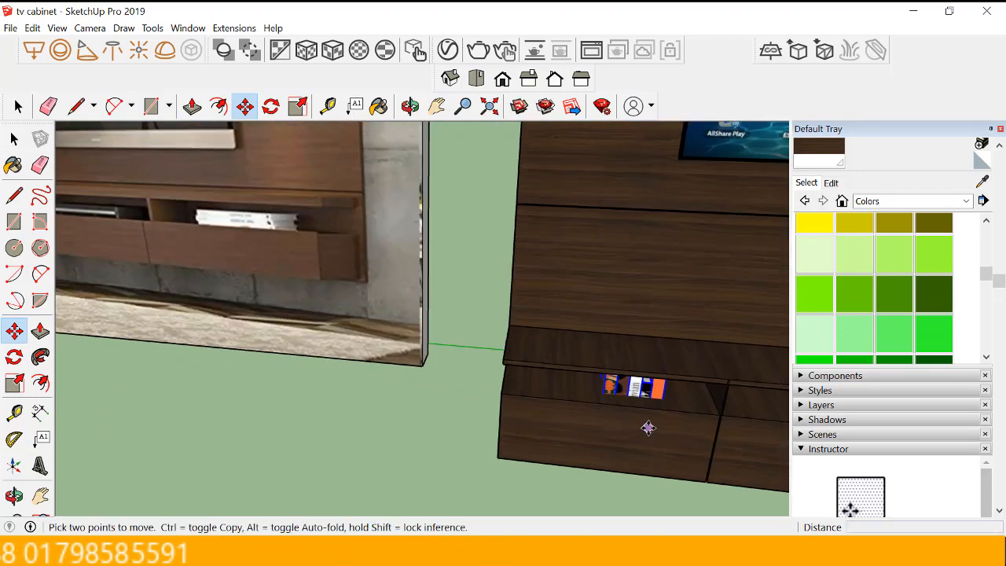
pyautogui.moveTo(647, 427); pyautogui.dragTo(688, 399, button='middle')
pyautogui.scroll(1, 681, 400)
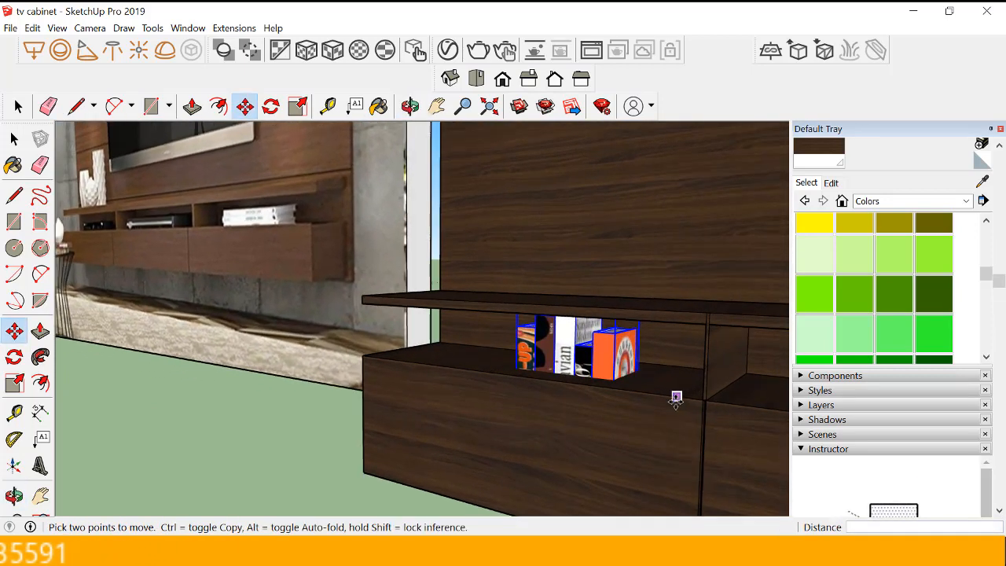
pyautogui.click(673, 402)
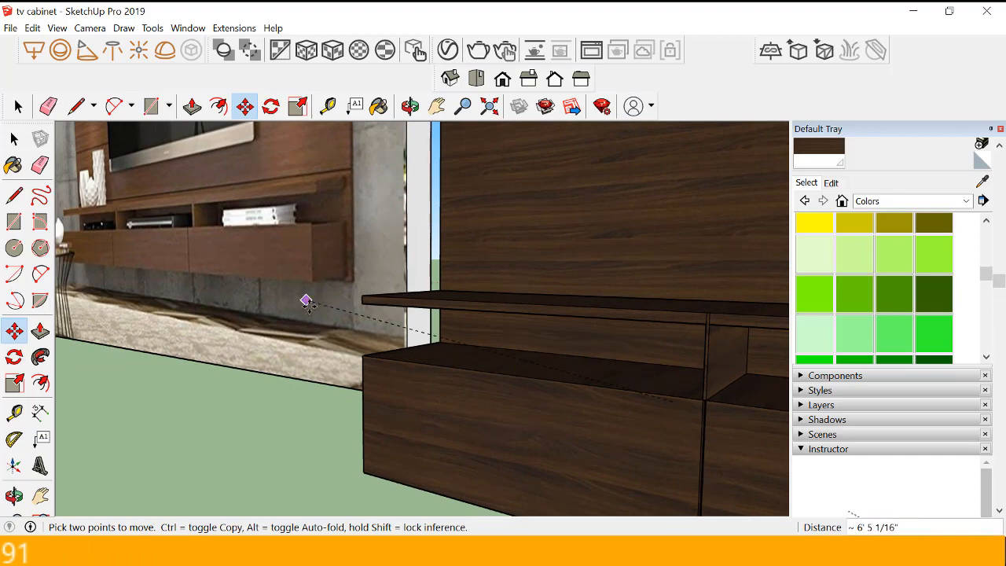
pyautogui.click(10, 135)
# - Examine the furnished cabinet beside the reference picture and the finished unit from the front and from a low angle
pyautogui.scroll(-6, 472, 401)
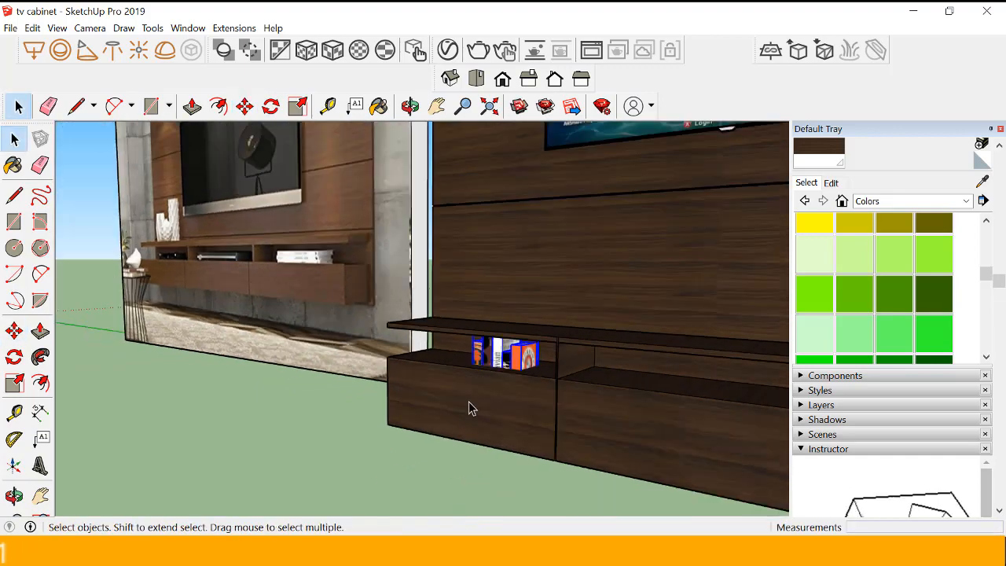
pyautogui.moveTo(470, 396); pyautogui.dragTo(592, 429, button='middle')
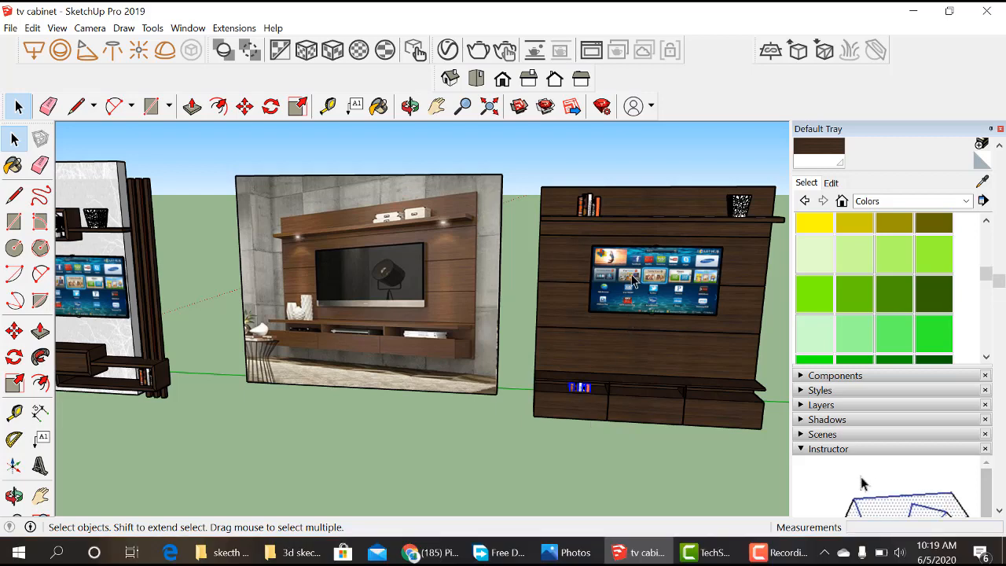
pyautogui.moveTo(634, 281); pyautogui.dragTo(661, 244, button='middle')
pyautogui.scroll(-4, 665, 235)
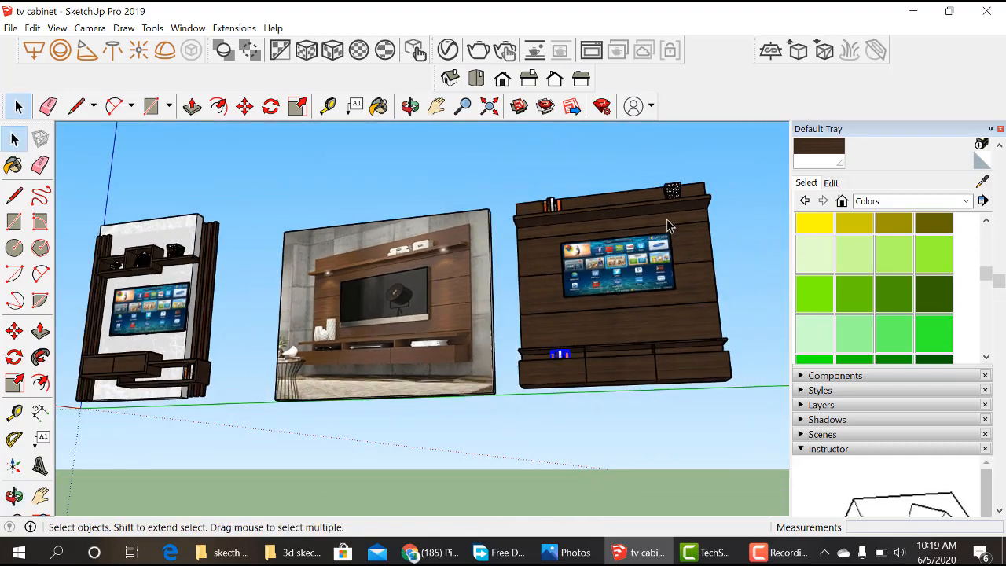